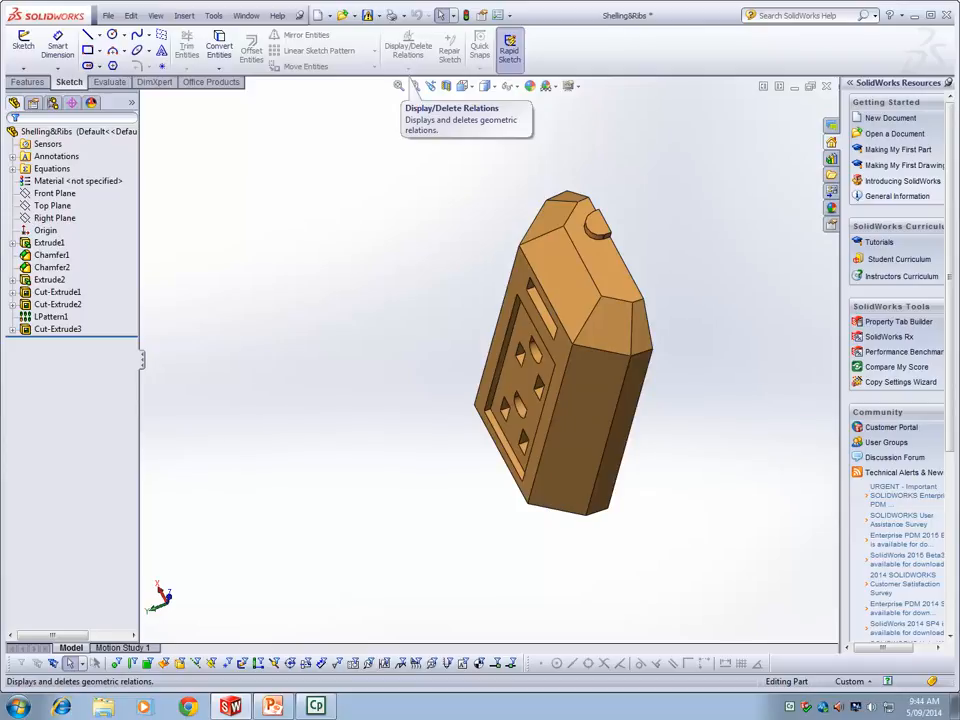
# Step: Start a draft analysis using the part's large flat bottom face as the direction of pull
pyautogui.hotkey('ctrl', 'pageup')
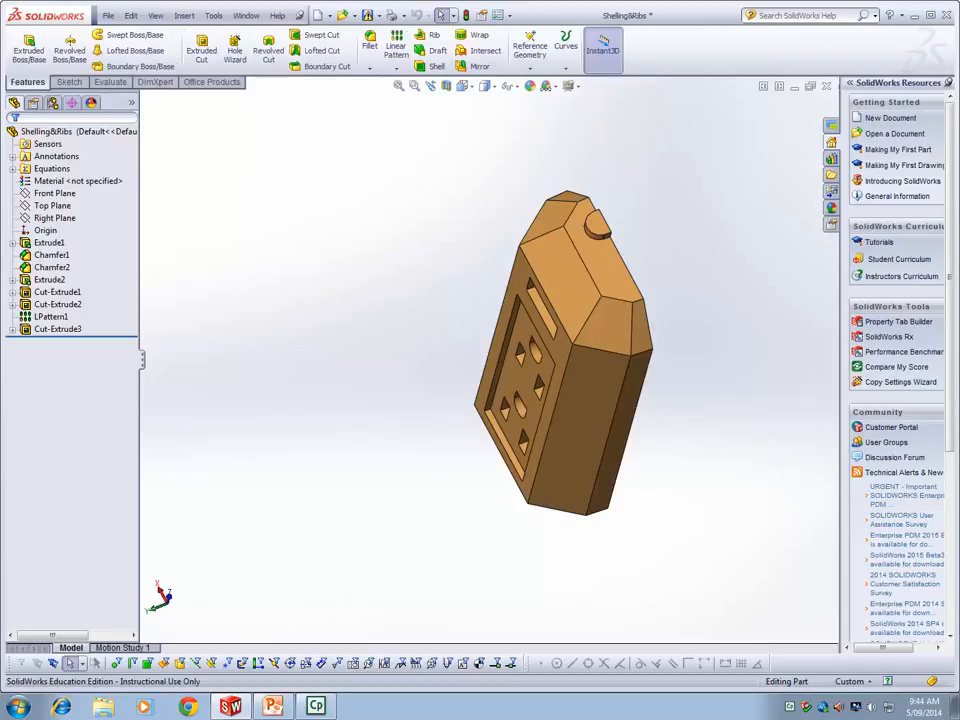
pyautogui.hotkey('ctrl', 'pagedown')
pyautogui.hotkey('ctrl', 'pagedown')
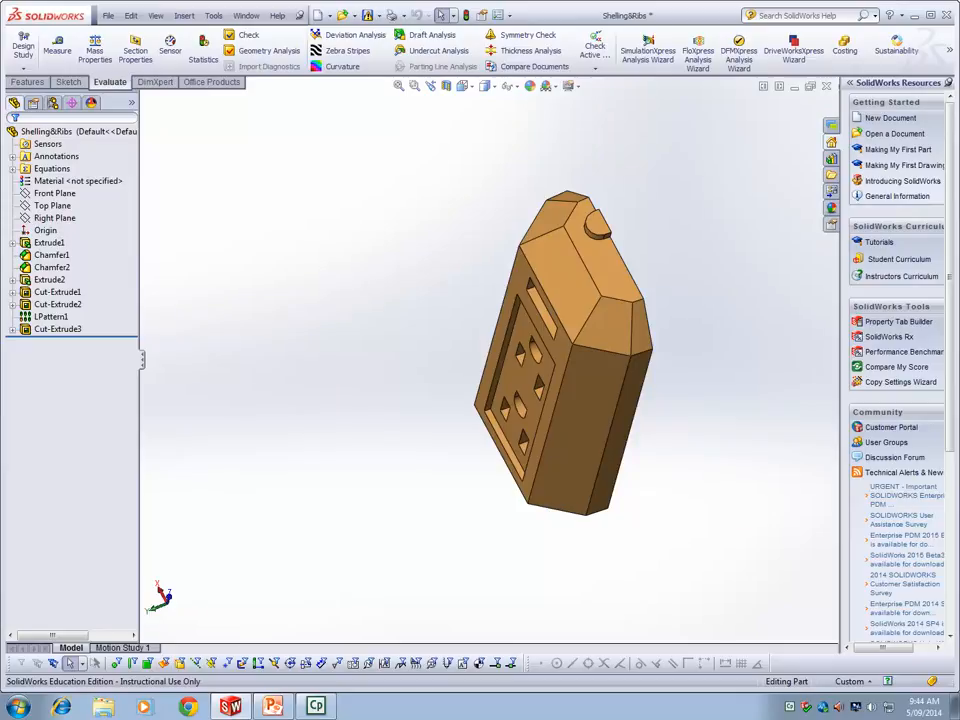
pyautogui.moveTo(600, 350); pyautogui.dragTo(418, 407, button='middle')
pyautogui.scroll(-2, 630, 461)
pyautogui.scroll(3, 618, 459)
pyautogui.moveTo(615, 443); pyautogui.dragTo(530, 373, button='middle')
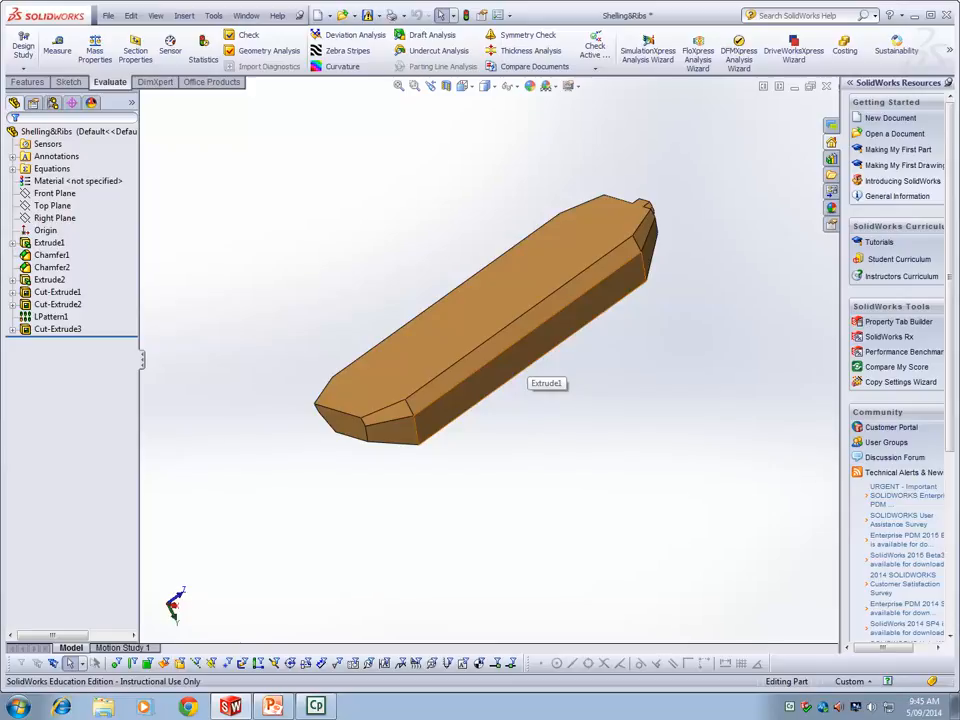
pyautogui.scroll(-3, 524, 358)
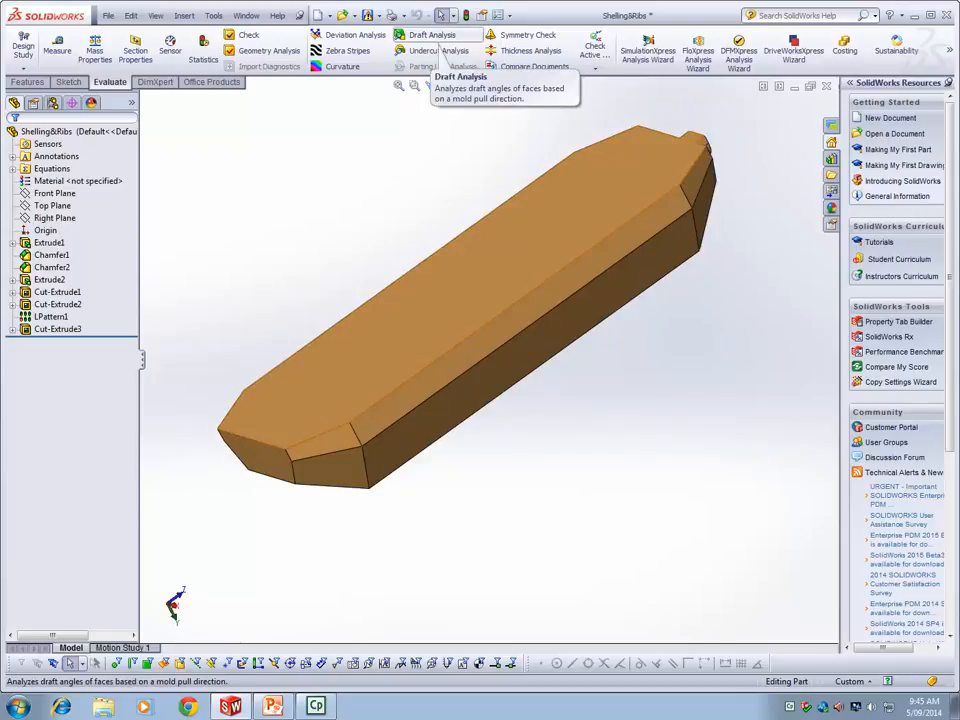
pyautogui.moveTo(450, 270); pyautogui.dragTo(488, 300, button='middle')
pyautogui.scroll(2, 576, 391)
pyautogui.click(488, 298)
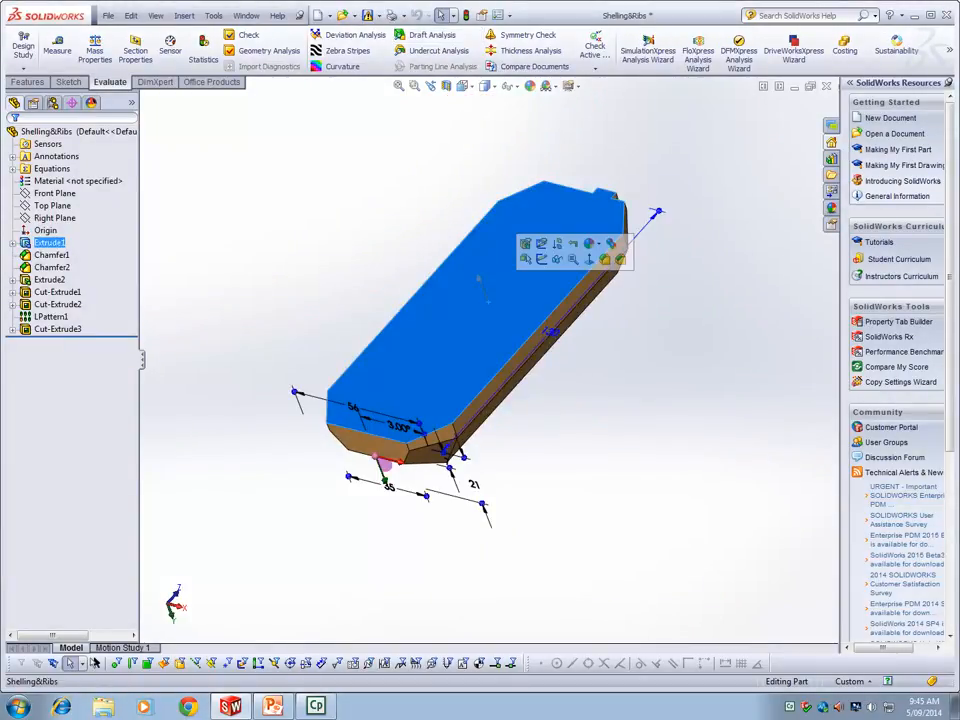
pyautogui.click(432, 34)
# Step: Reverse the pull direction so it points into the part and calculate the draft analysis at 3 degrees
pyautogui.moveTo(518, 168); pyautogui.dragTo(361, 221, button='middle')
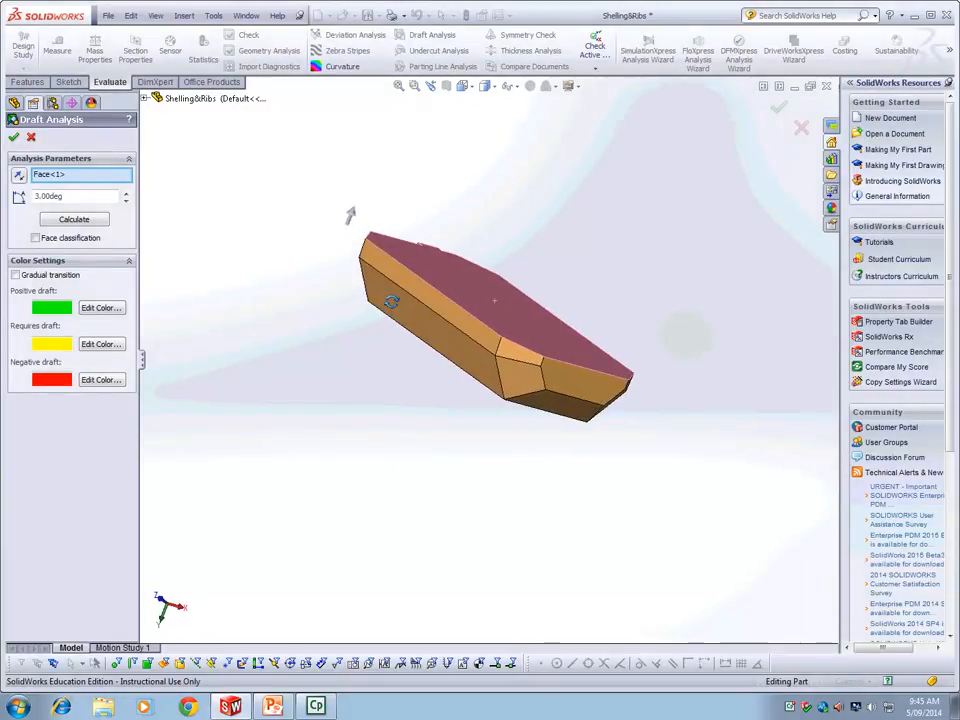
pyautogui.scroll(-2, 335, 322)
pyautogui.moveTo(377, 321); pyautogui.dragTo(342, 306, button='middle')
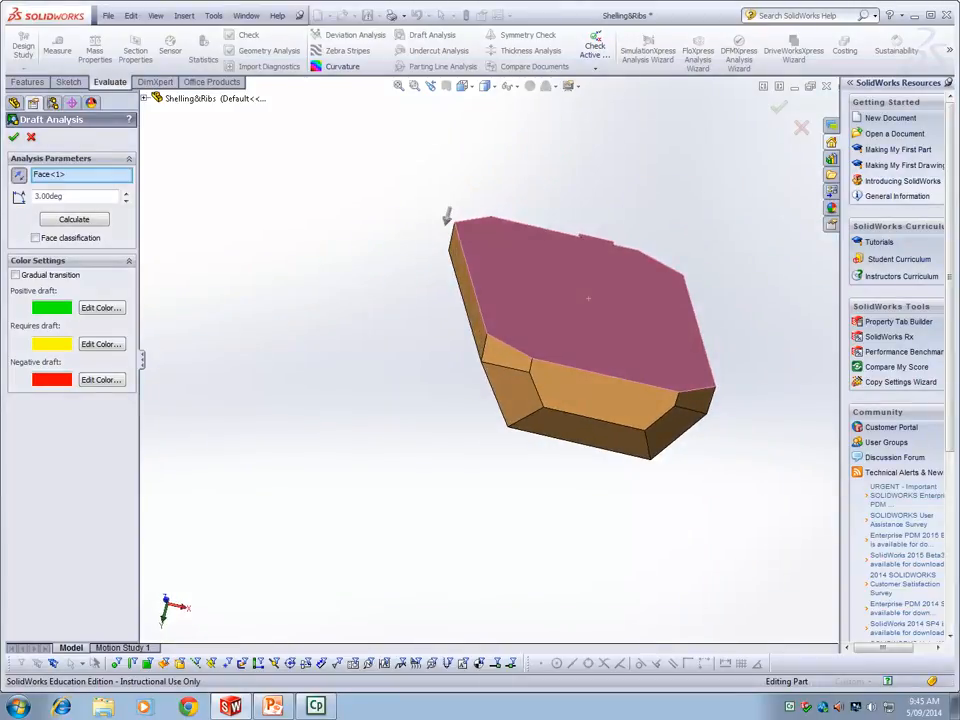
pyautogui.scroll(-2, 454, 306)
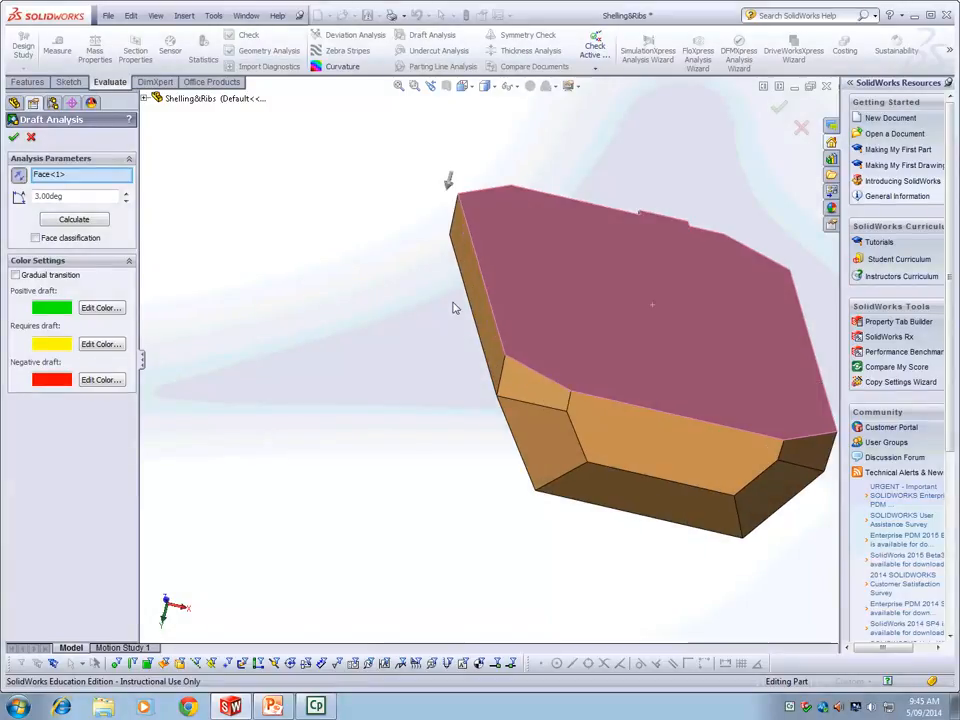
pyautogui.moveTo(368, 329)
pyautogui.mouseDown(button='middle')
pyautogui.moveTo(392, 285)
pyautogui.moveTo(350, 295)
pyautogui.moveTo(356, 324)
pyautogui.mouseUp(button='middle')
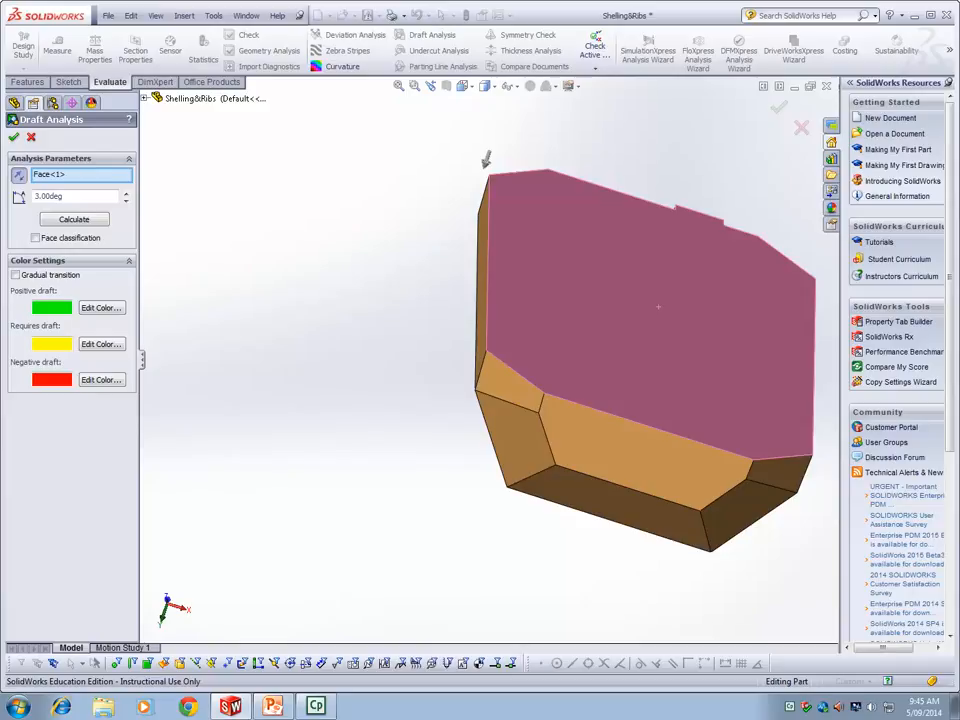
pyautogui.moveTo(486, 160); pyautogui.dragTo(389, 178, button='middle')
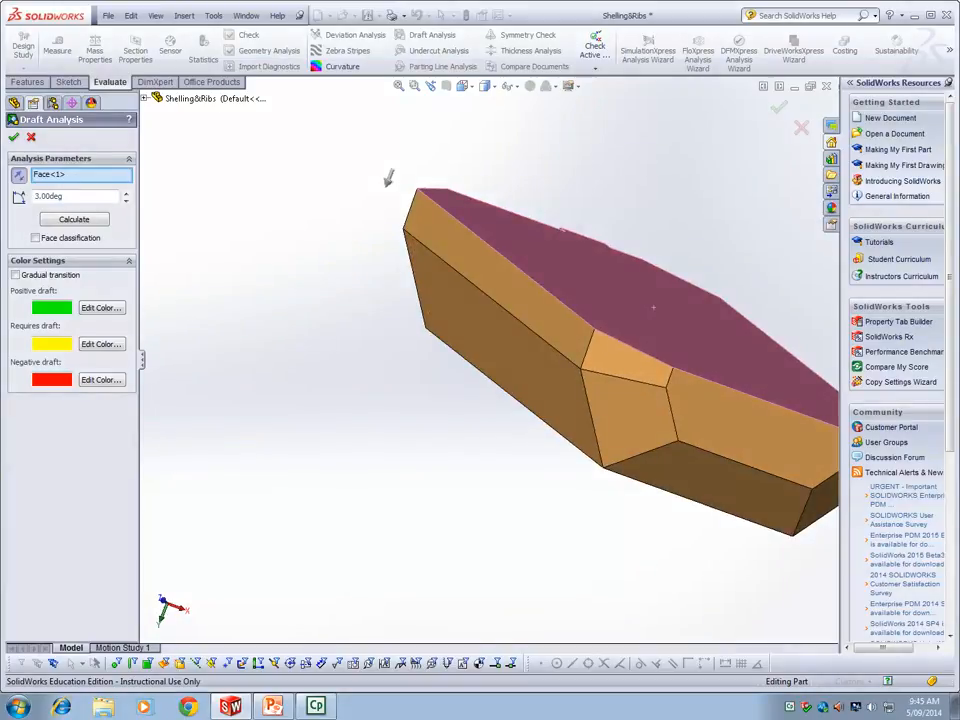
pyautogui.moveTo(388, 178); pyautogui.dragTo(358, 521, button='middle')
pyautogui.scroll(5, 364, 437)
pyautogui.moveTo(364, 437); pyautogui.dragTo(388, 257, button='middle')
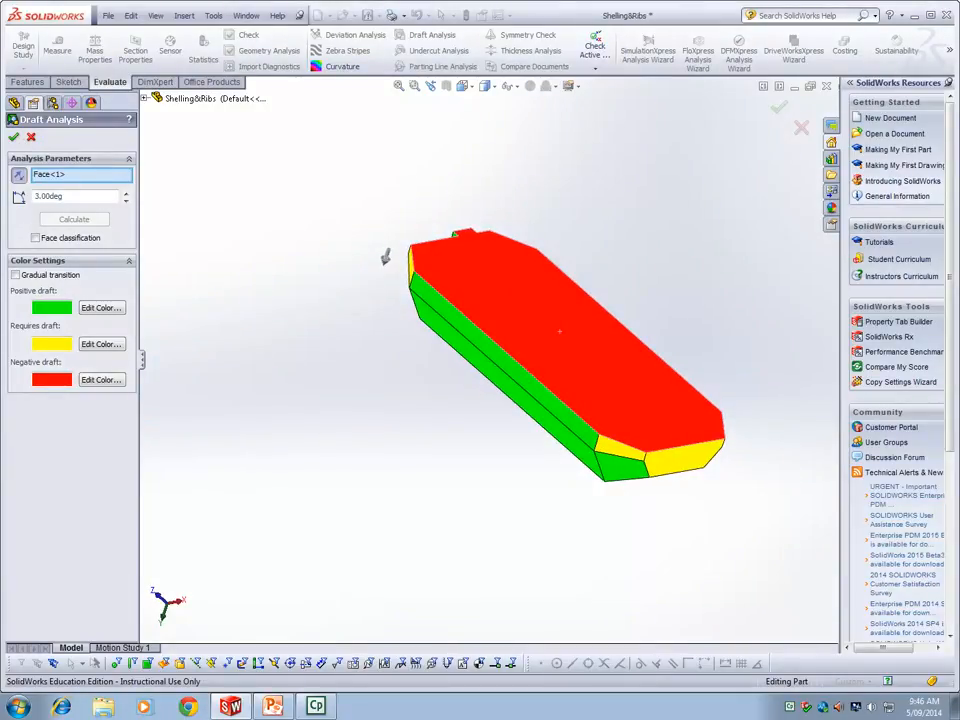
# Step: Set the analysis draft angle to 2 degrees and recalculate the face colours
pyautogui.press('Tab')
pyautogui.press('Up')
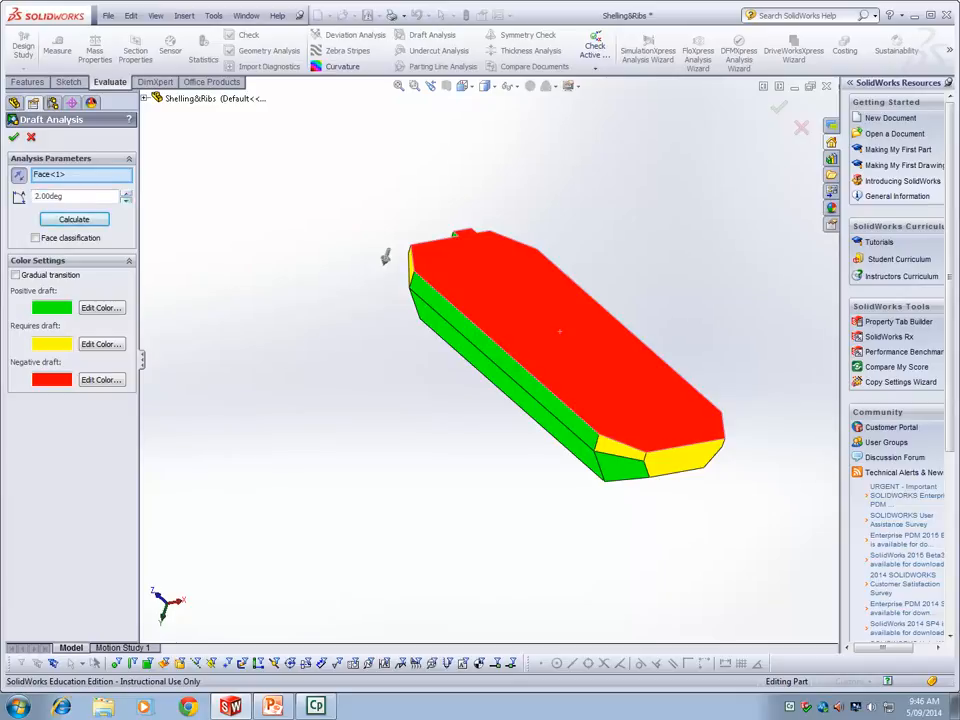
pyautogui.press('Return')
pyautogui.moveTo(385, 258); pyautogui.dragTo(384, 388, button='middle')
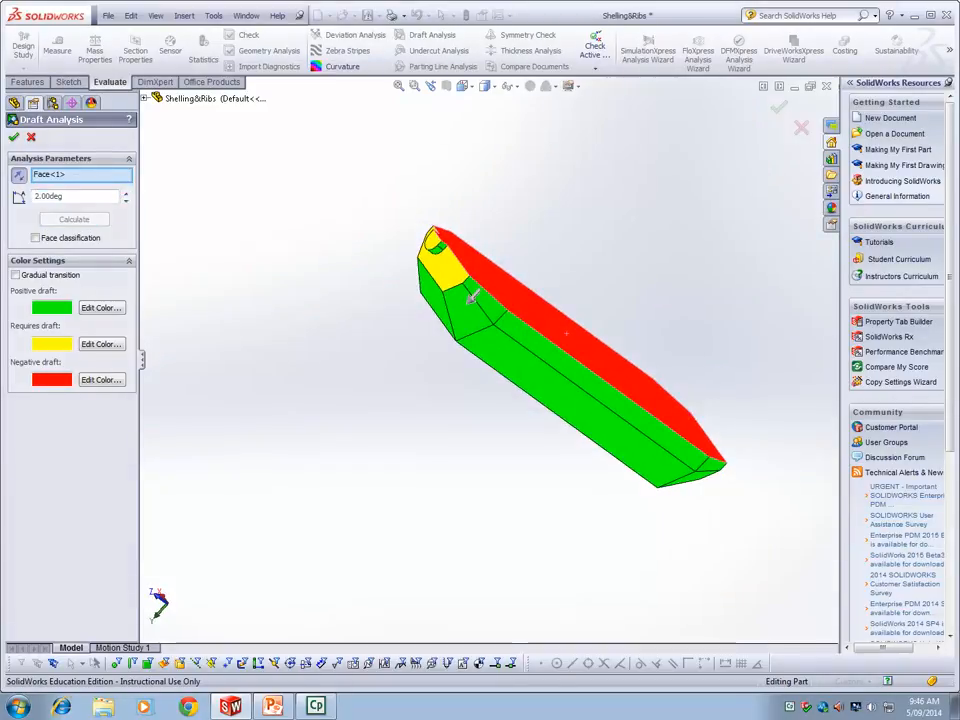
pyautogui.press('Down')
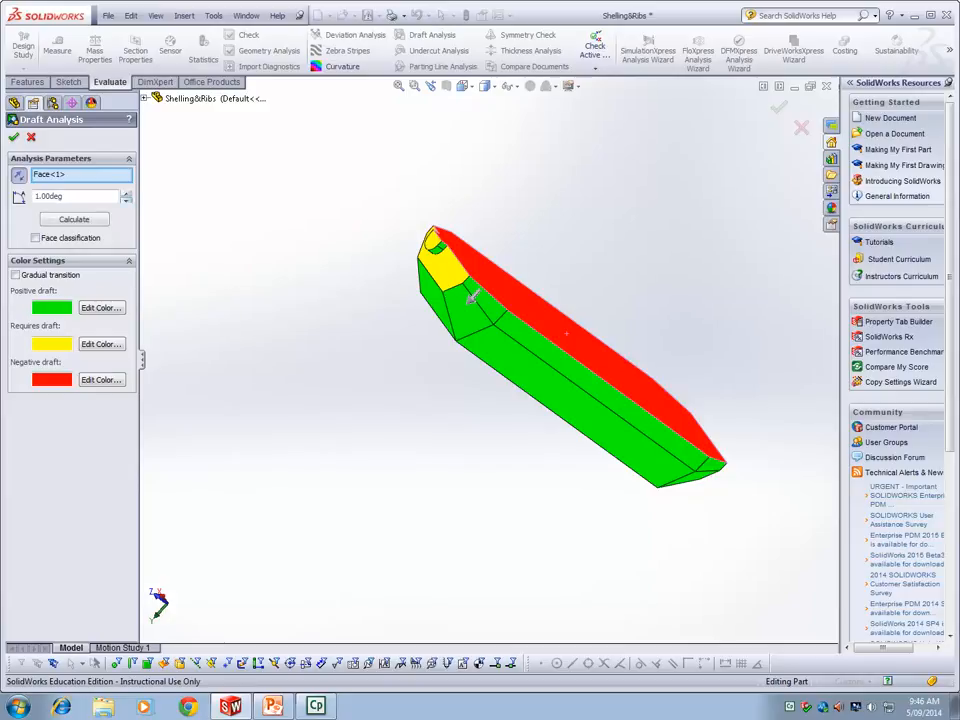
pyautogui.press('Up')
pyautogui.press('Up')
pyautogui.moveTo(470, 297); pyautogui.dragTo(557, 457, button='middle')
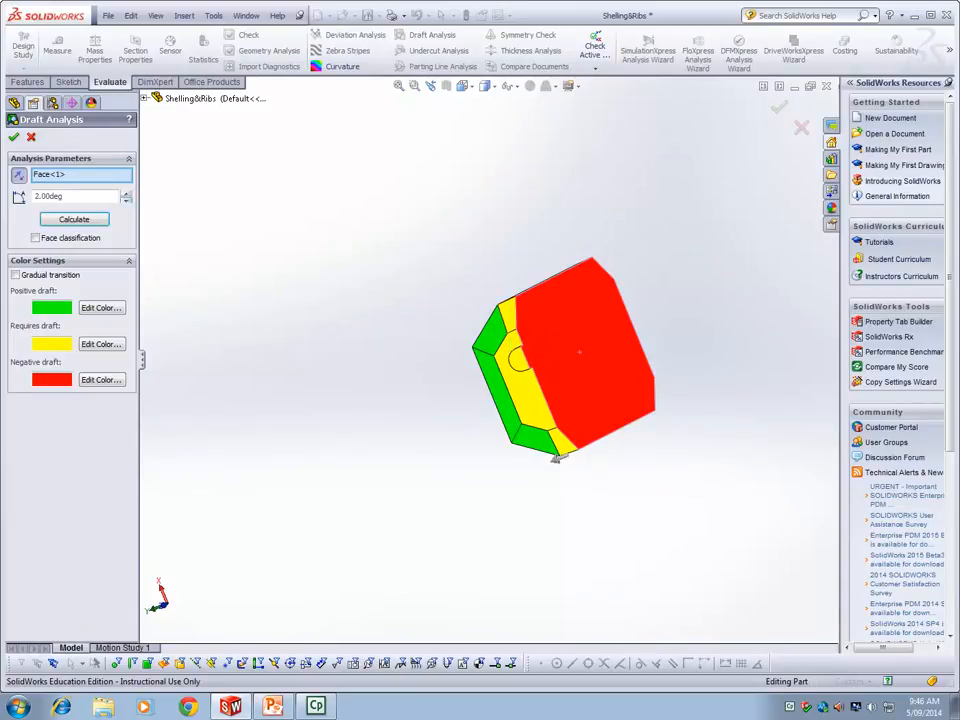
# Step: Examine the 2-degree draft colours on the part's sides, chamfered corners, both end faces and the small end boss
pyautogui.moveTo(555, 454); pyautogui.dragTo(431, 355, button='middle')
pyautogui.scroll(5, 365, 325)
pyautogui.moveTo(365, 325); pyautogui.dragTo(444, 400, button='middle')
pyautogui.scroll(5, 538, 435)
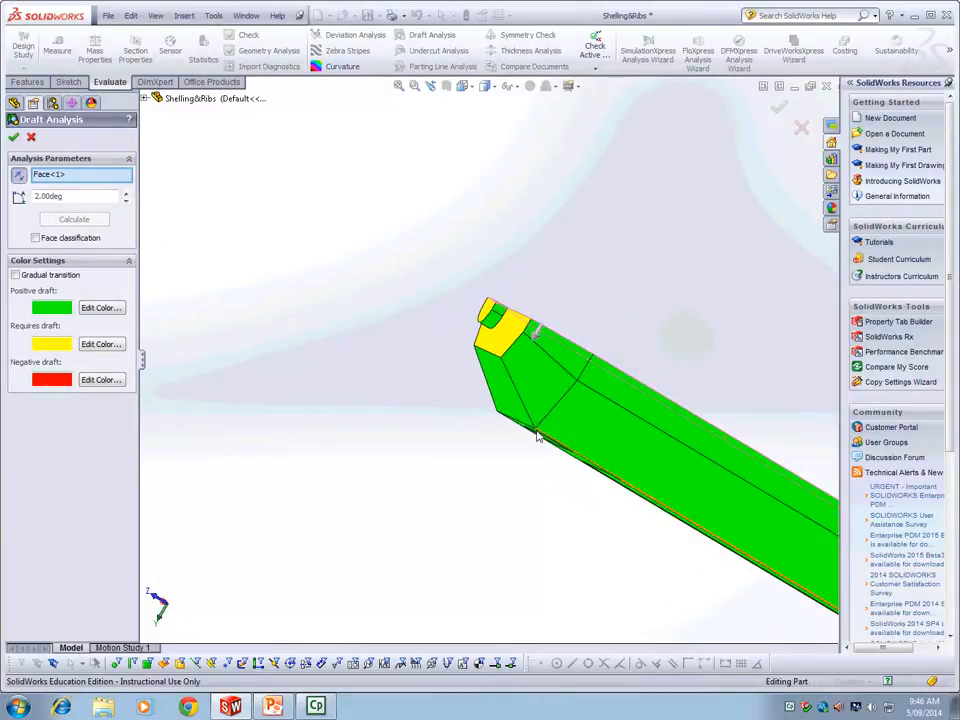
pyautogui.moveTo(570, 456); pyautogui.dragTo(542, 448, button='middle')
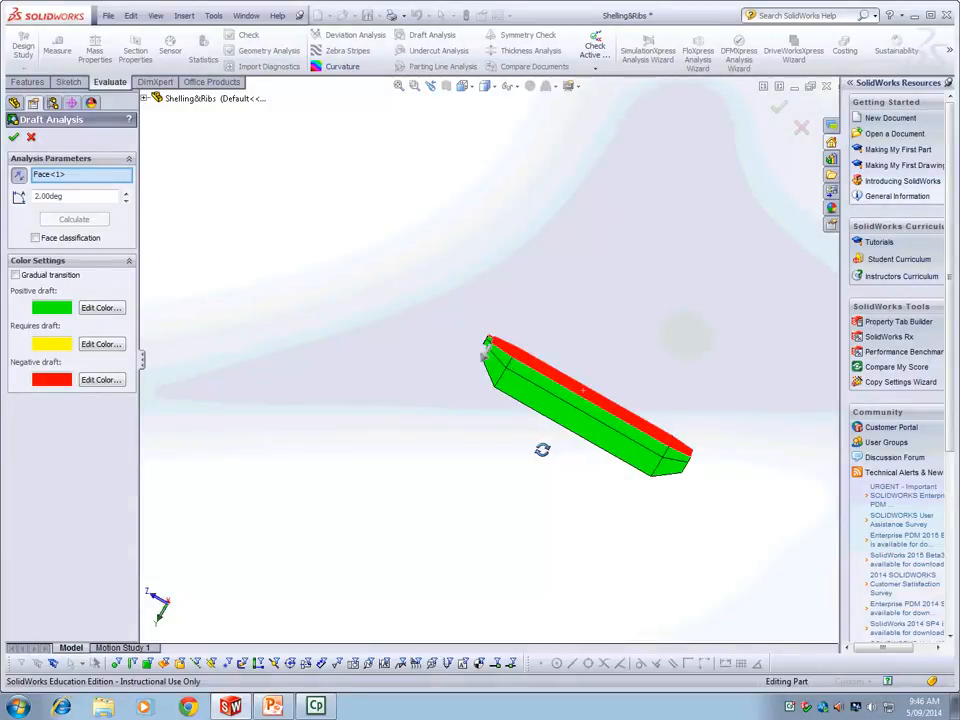
pyautogui.scroll(-3, 606, 456)
pyautogui.scroll(2, 585, 446)
pyautogui.scroll(-4, 585, 449)
pyautogui.scroll(3, 585, 449)
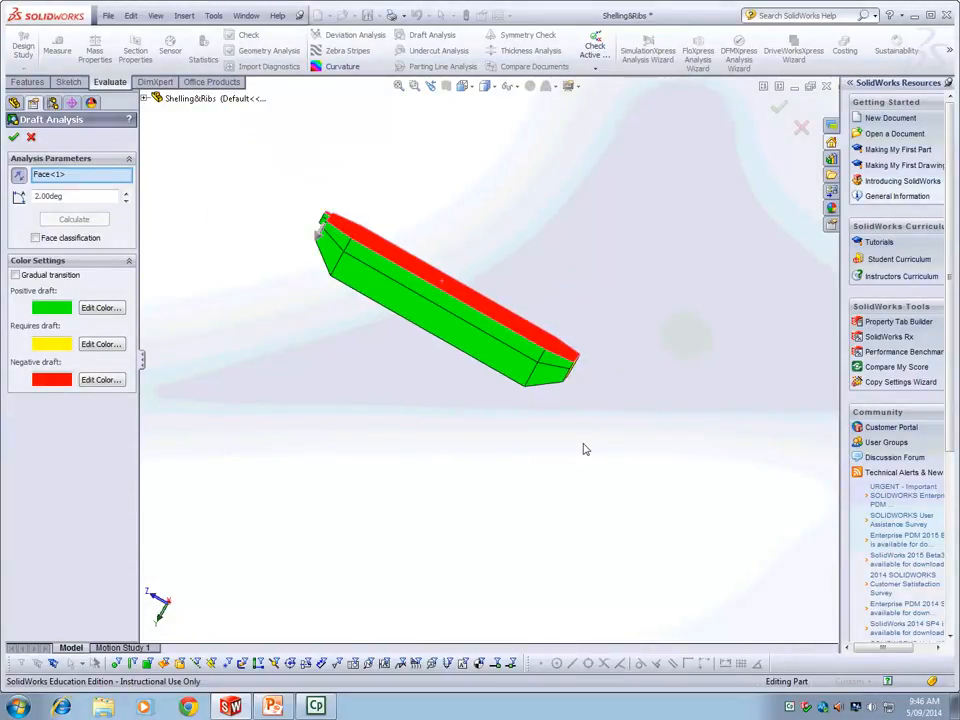
pyautogui.scroll(-3, 467, 403)
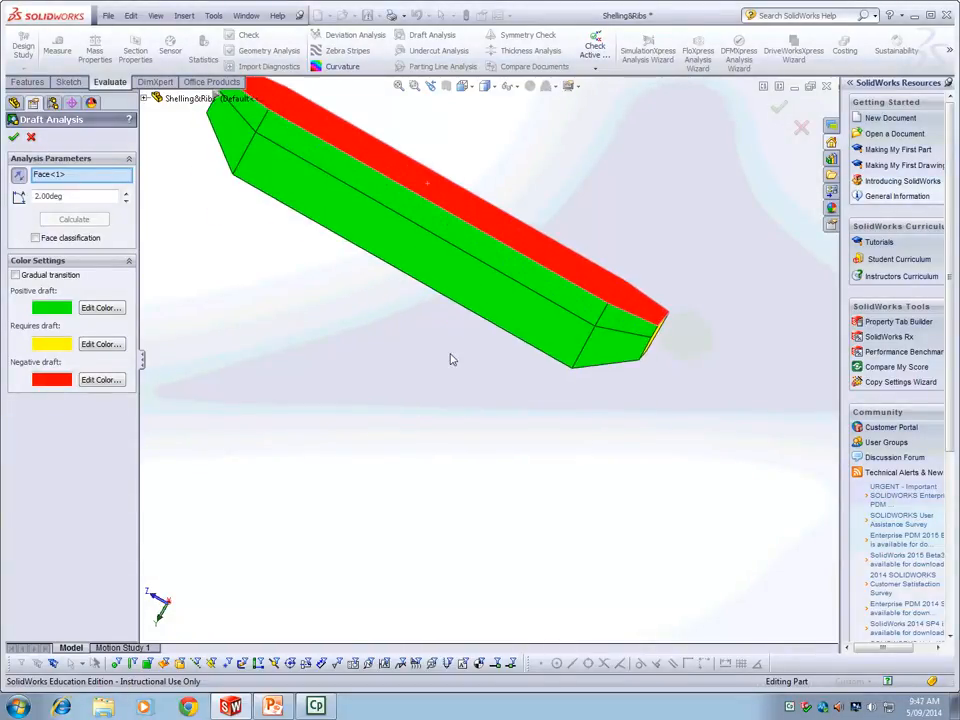
pyautogui.scroll(2, 451, 359)
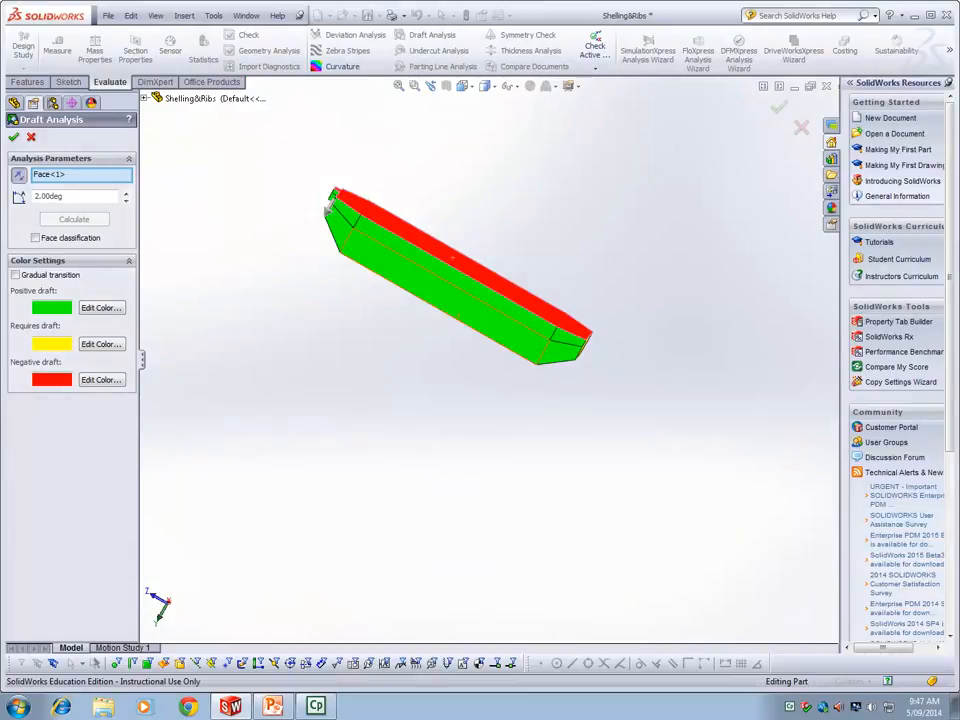
pyautogui.scroll(-2, 443, 337)
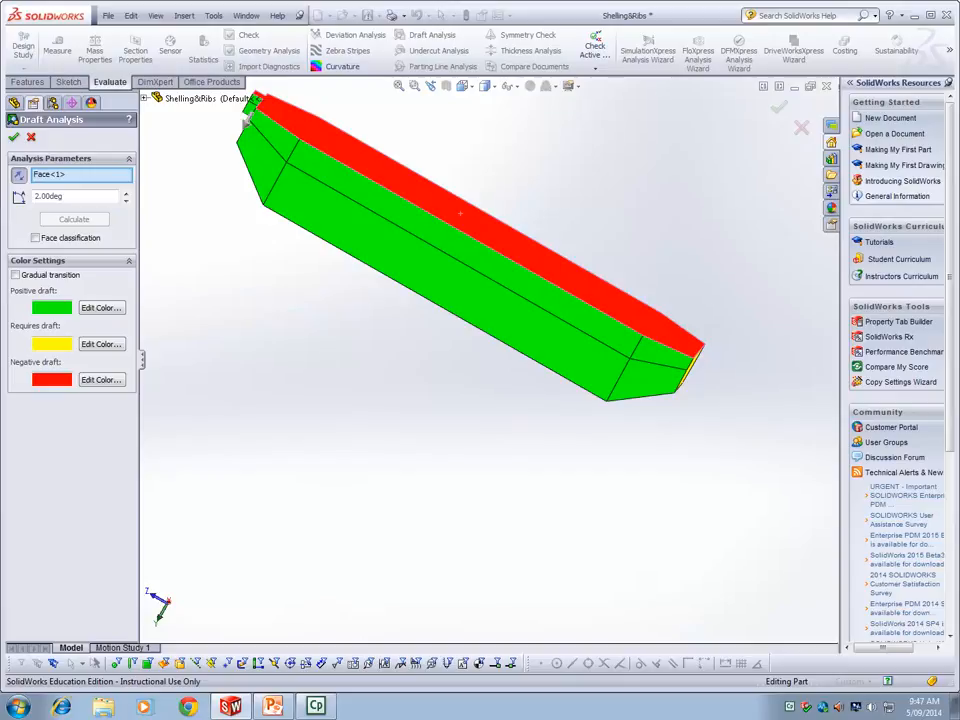
pyautogui.scroll(3, 406, 322)
pyautogui.moveTo(406, 322); pyautogui.dragTo(390, 354, button='middle')
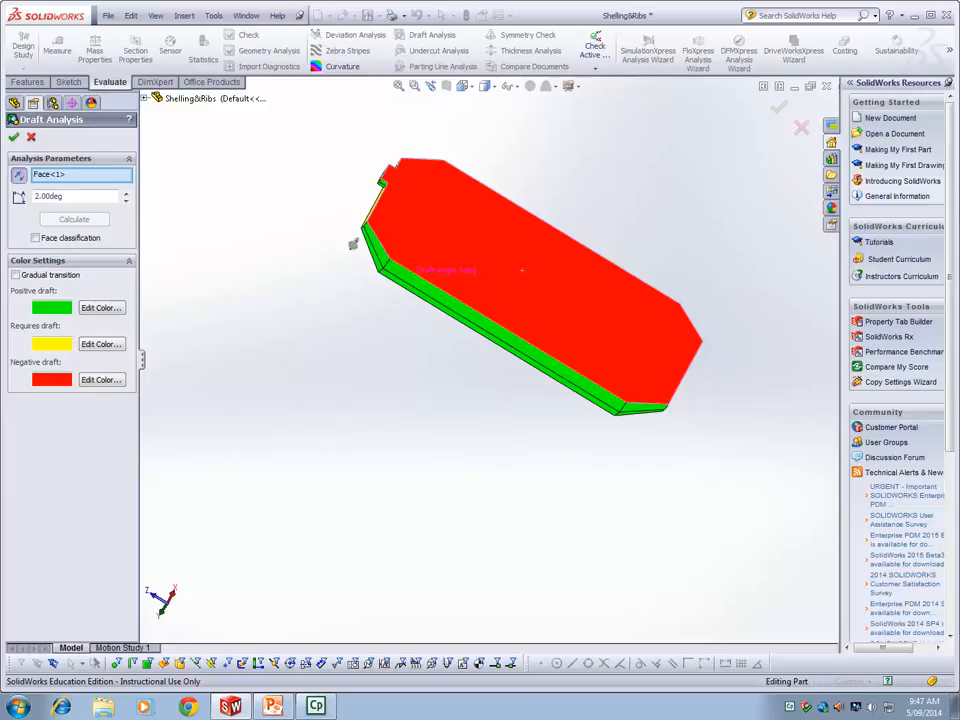
pyautogui.scroll(-4, 395, 290)
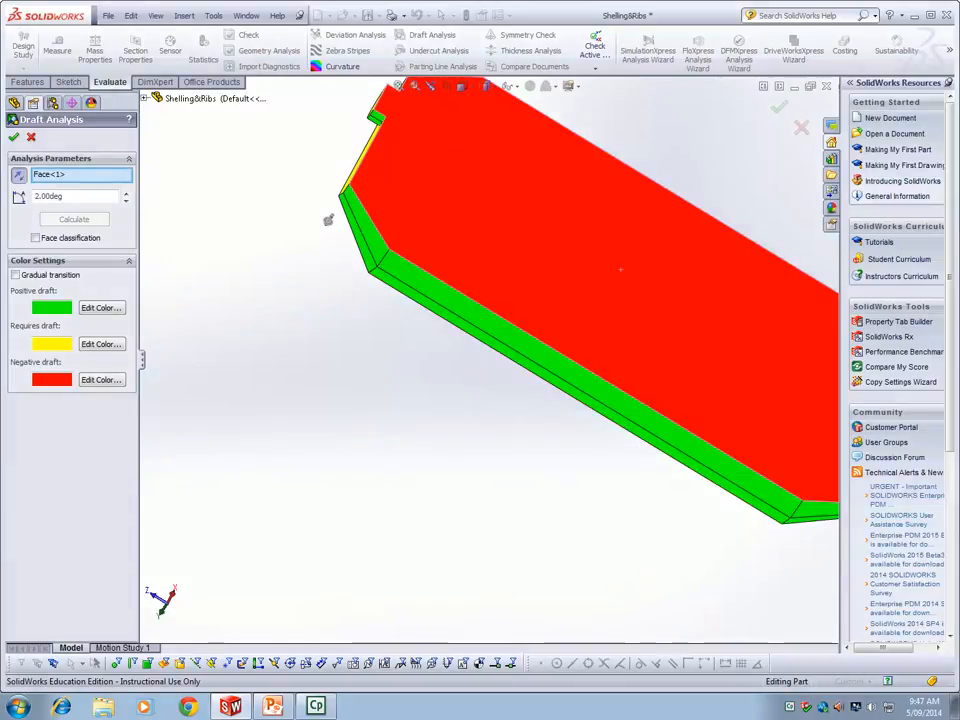
pyautogui.scroll(3, 383, 385)
pyautogui.moveTo(383, 385); pyautogui.dragTo(379, 283, button='middle')
# Step: Check the draft colours from the standard Bottom view and along the adjoining side faces
pyautogui.press('space')
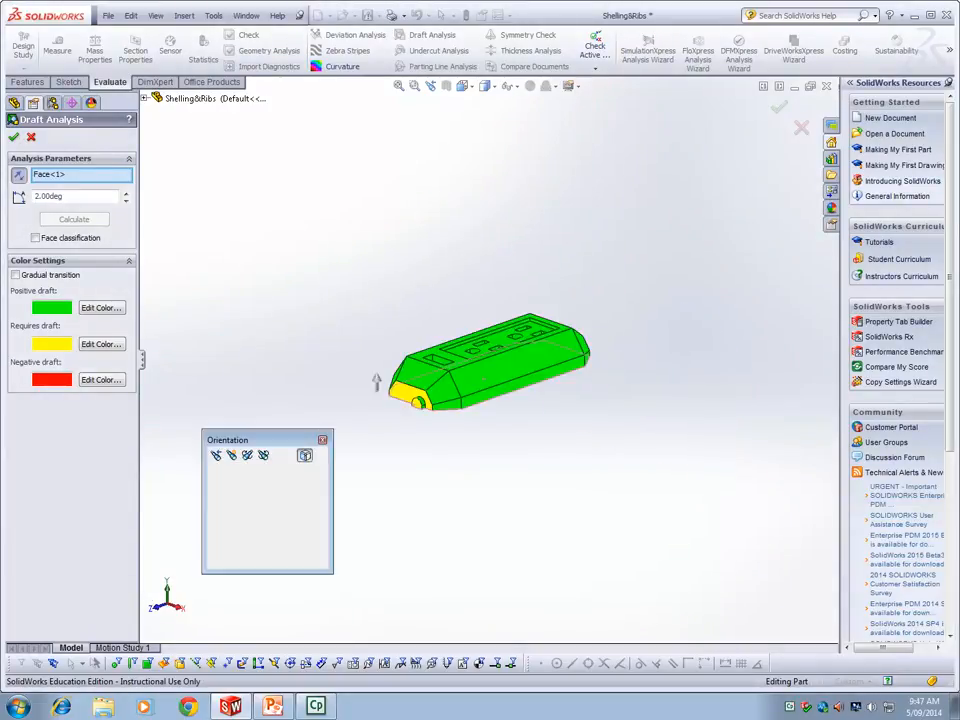
pyautogui.click(487, 515)
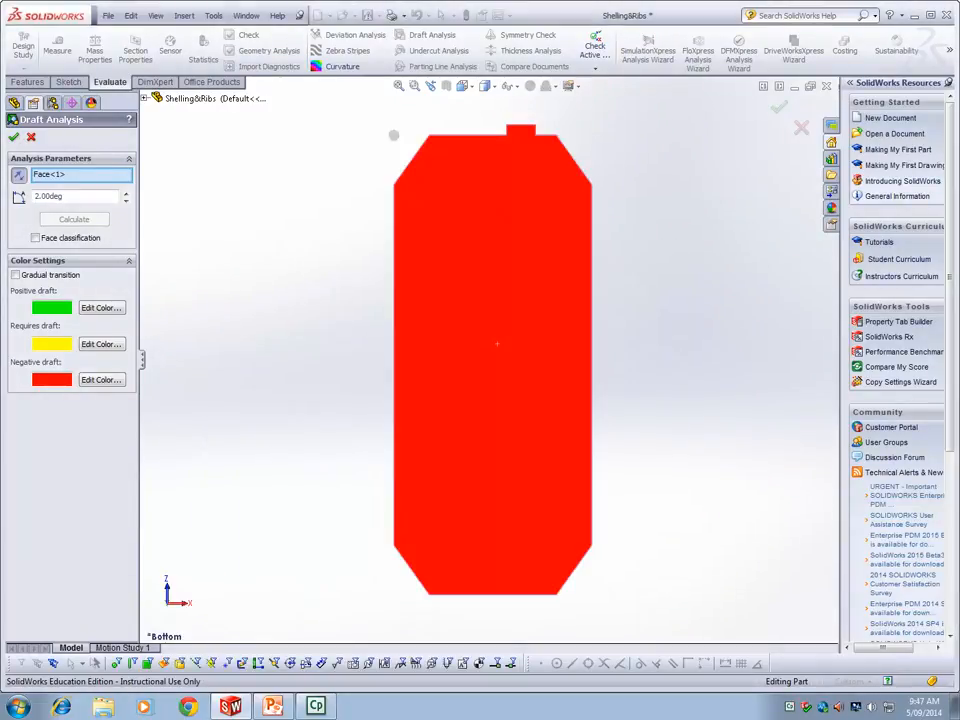
pyautogui.moveTo(637, 470); pyautogui.dragTo(531, 487, button='middle')
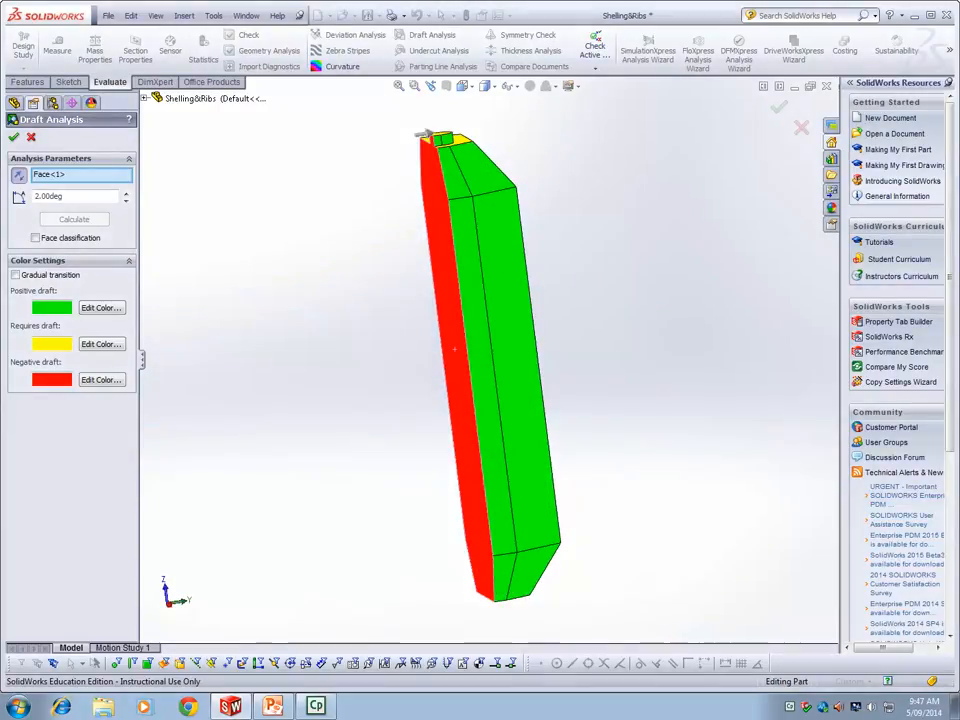
# Step: Check the draft colours of the outlet side from the standard Top view and close the draft analysis
pyautogui.press('space')
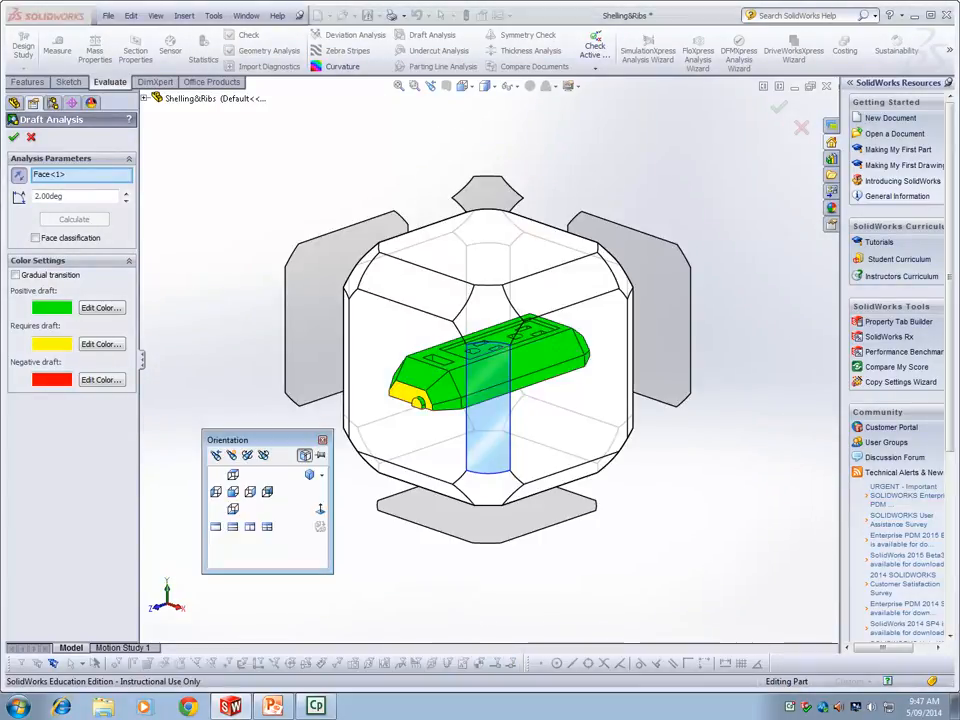
pyautogui.click(488, 193)
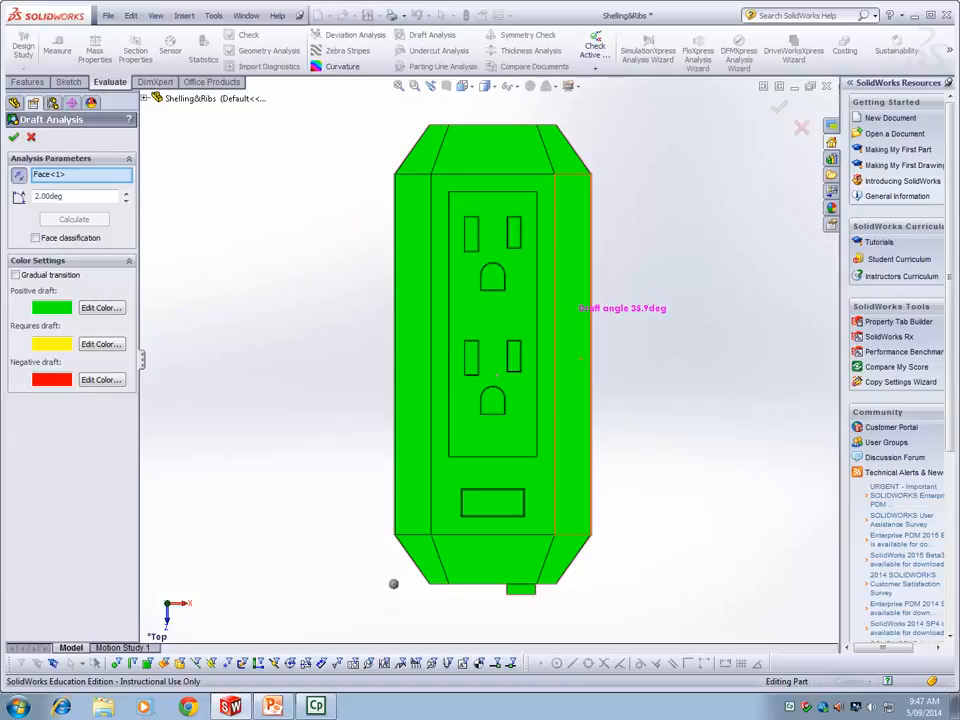
pyautogui.scroll(-8, 580, 325)
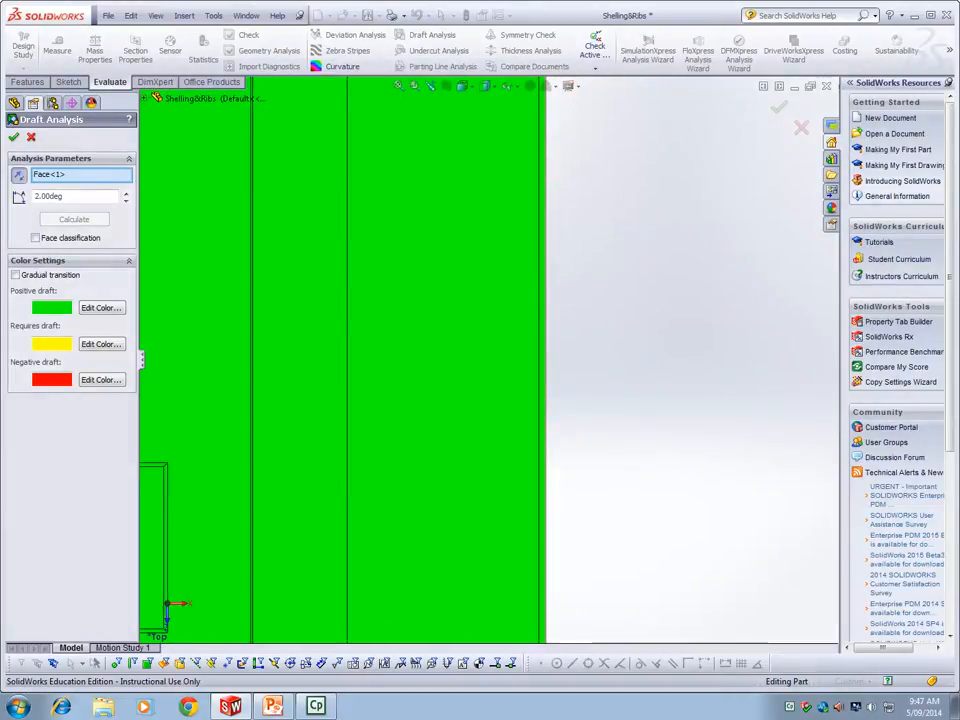
pyautogui.scroll(8, 574, 385)
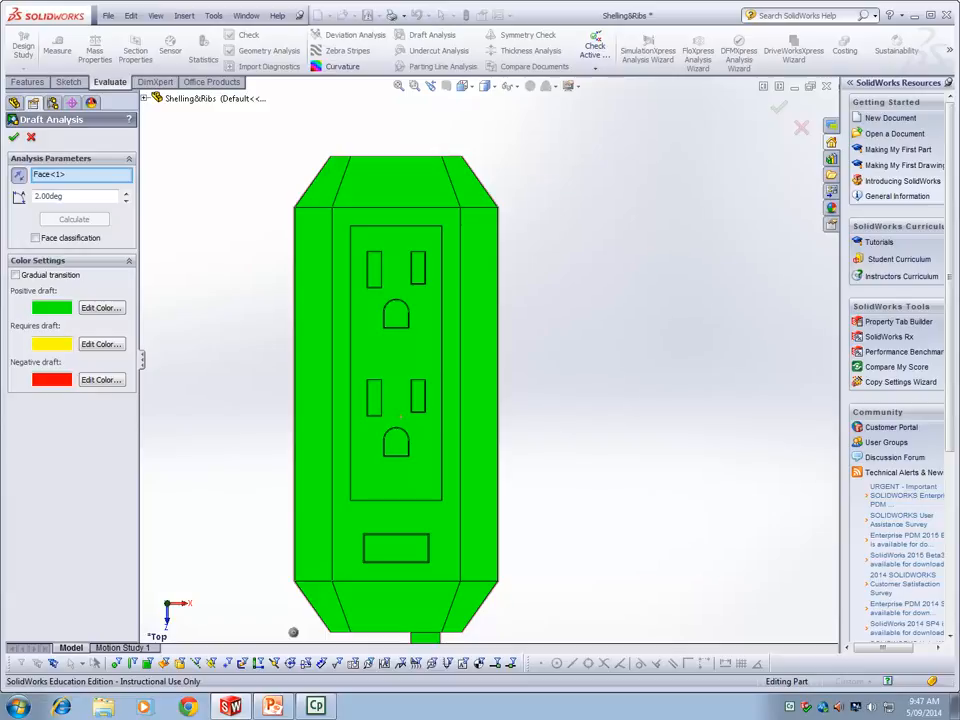
pyautogui.moveTo(293, 632); pyautogui.dragTo(439, 311, button='middle')
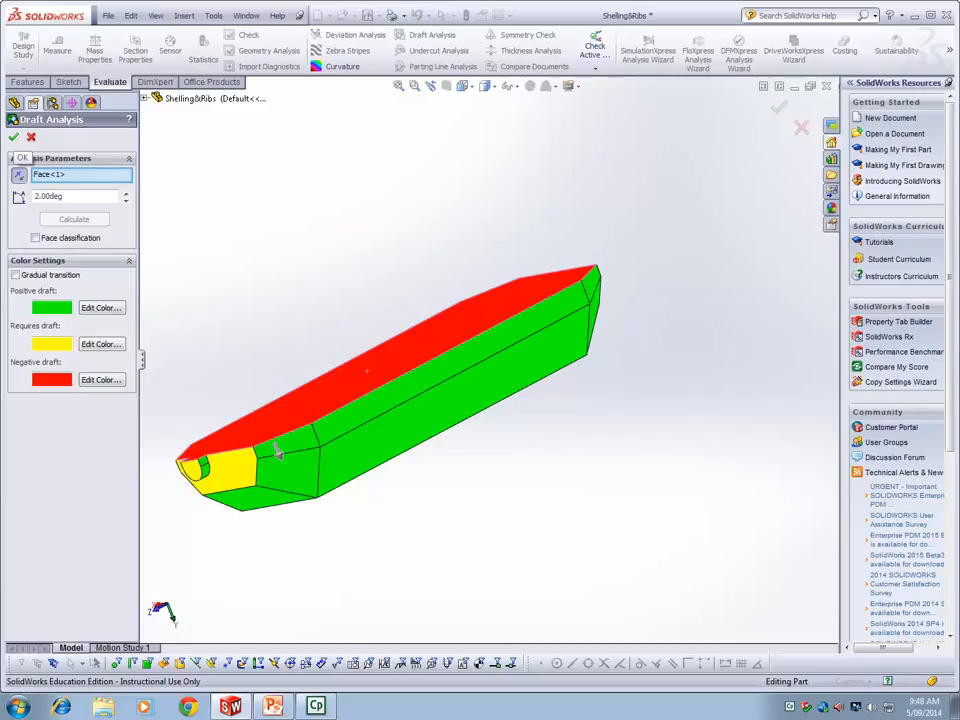
pyautogui.click(13, 137)
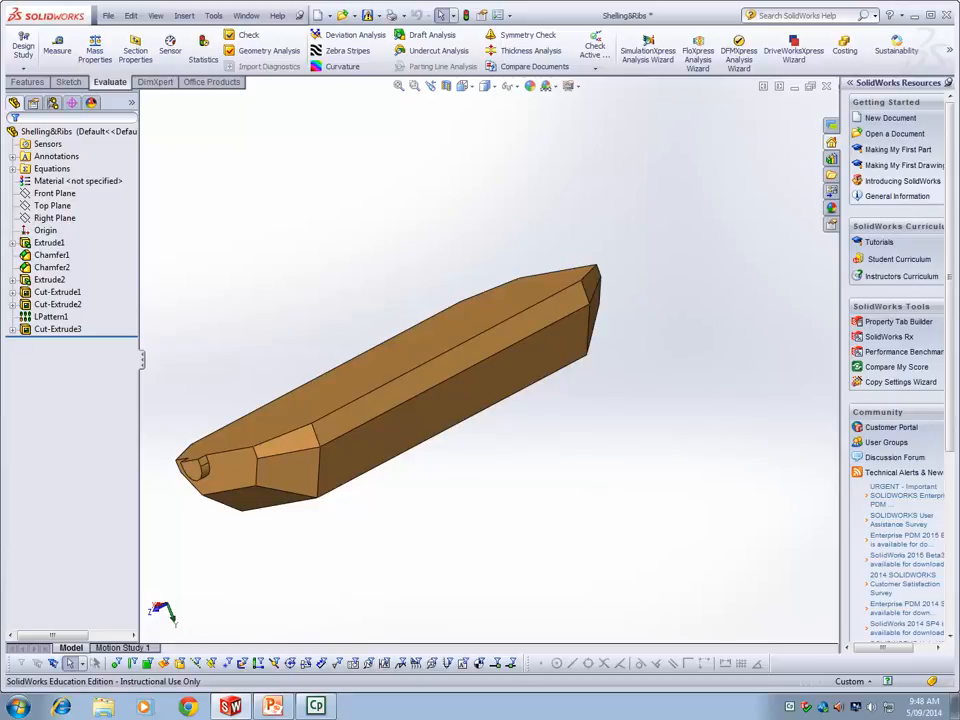
# Step: Start a draft at 2 degrees, picking the end face around the boss as neutral plane and the boss's end face to draft
pyautogui.click(27, 82)
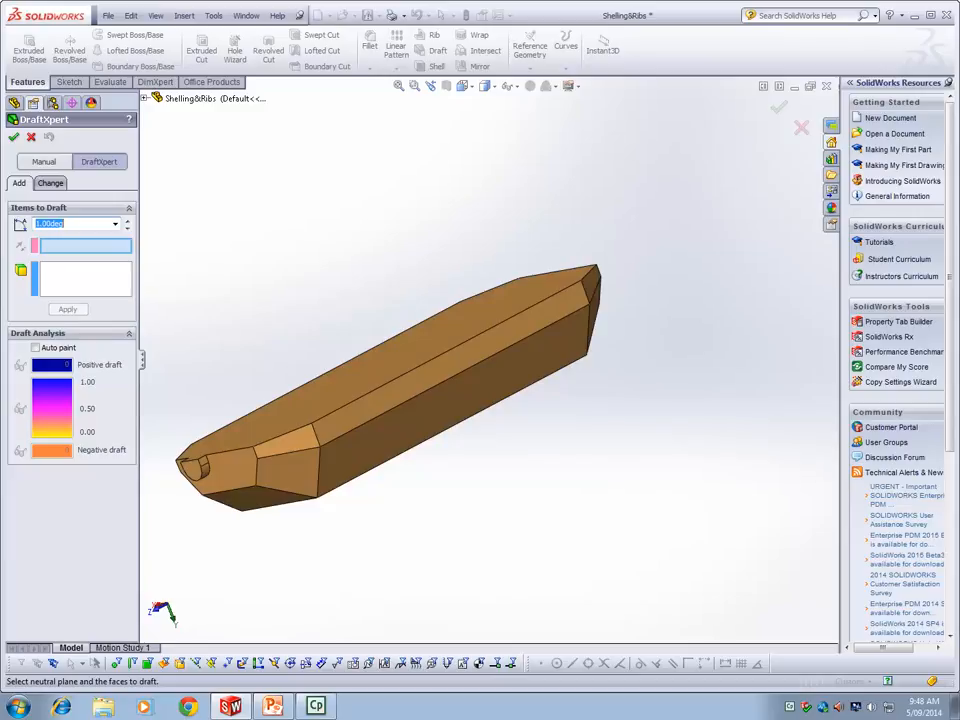
pyautogui.write('2')
pyautogui.press('Return')
pyautogui.moveTo(225, 200); pyautogui.dragTo(306, 261, button='middle')
pyautogui.scroll(-1, 305, 264)
pyautogui.scroll(1, 332, 347)
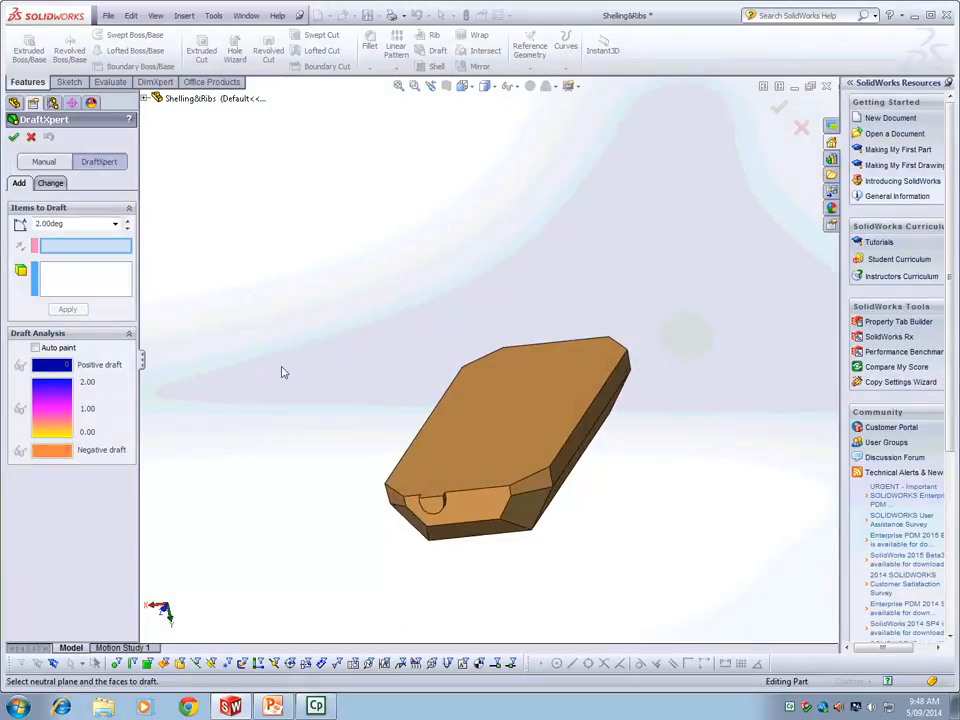
pyautogui.moveTo(281, 373); pyautogui.dragTo(262, 310, button='middle')
pyautogui.scroll(-4, 355, 549)
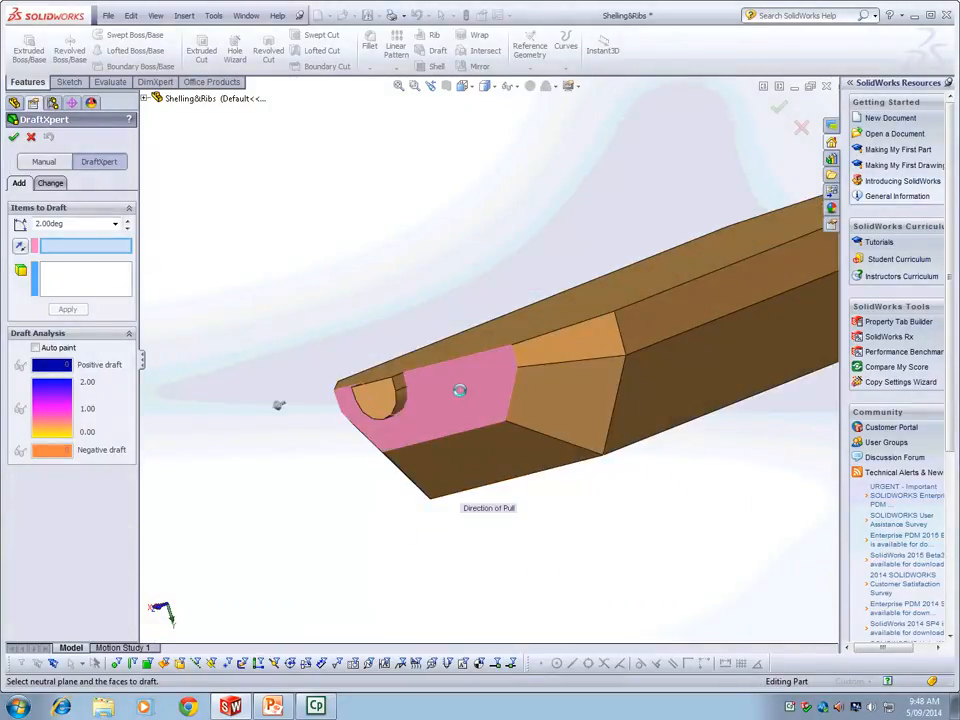
pyautogui.click(460, 392)
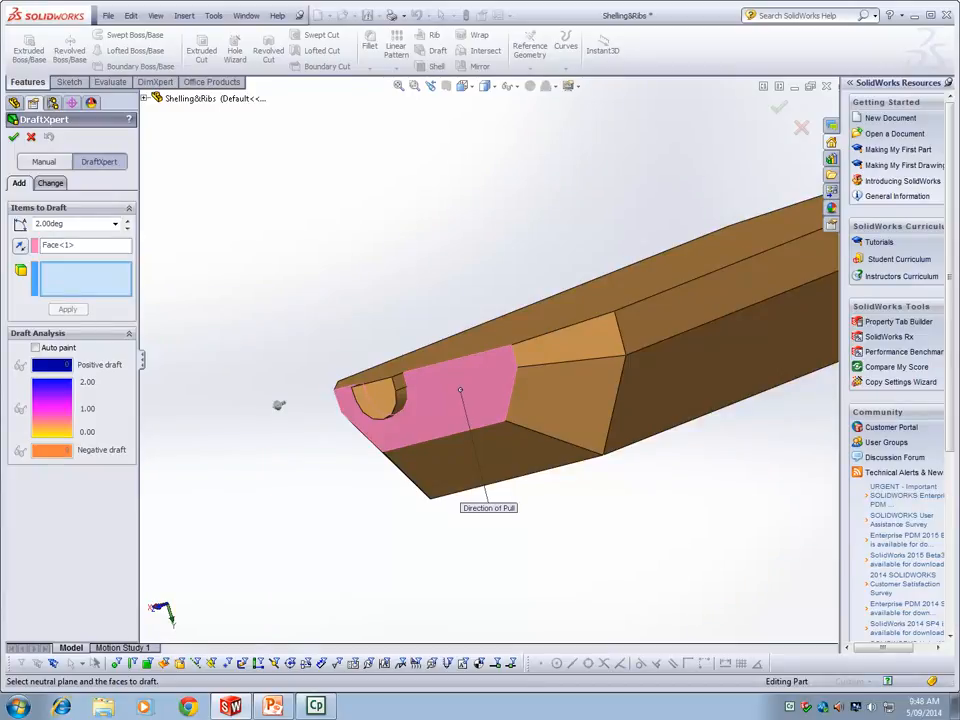
pyautogui.click(381, 401)
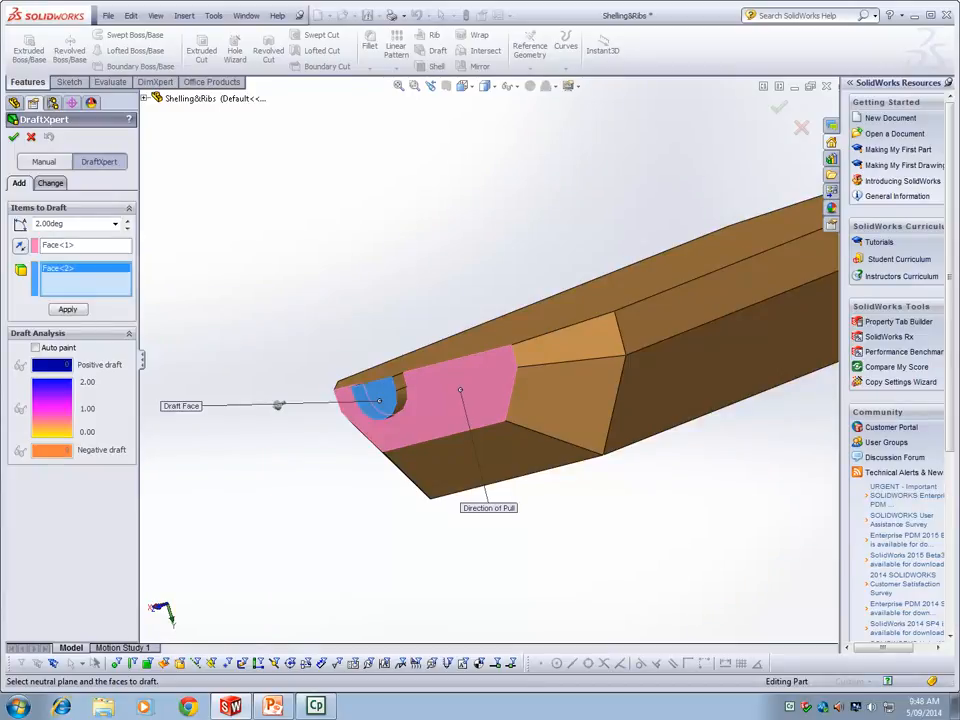
pyautogui.scroll(3, 266, 506)
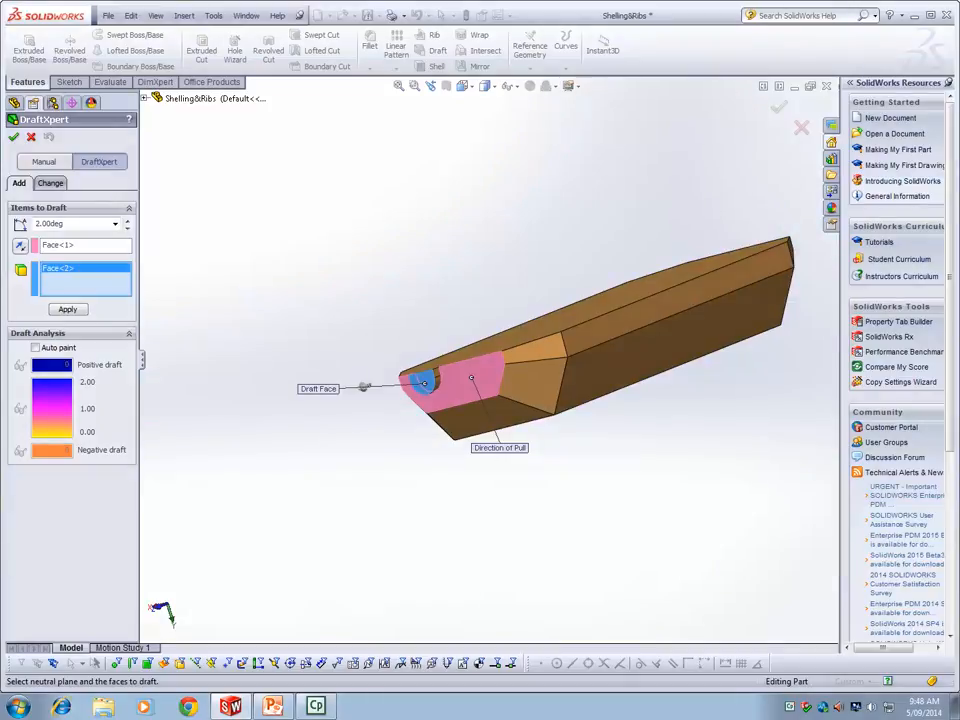
# Step: Replace the neutral plane with the large flat face, add both end faces to the draft, and apply it
pyautogui.rightClick(72, 245)
pyautogui.click(106, 253)
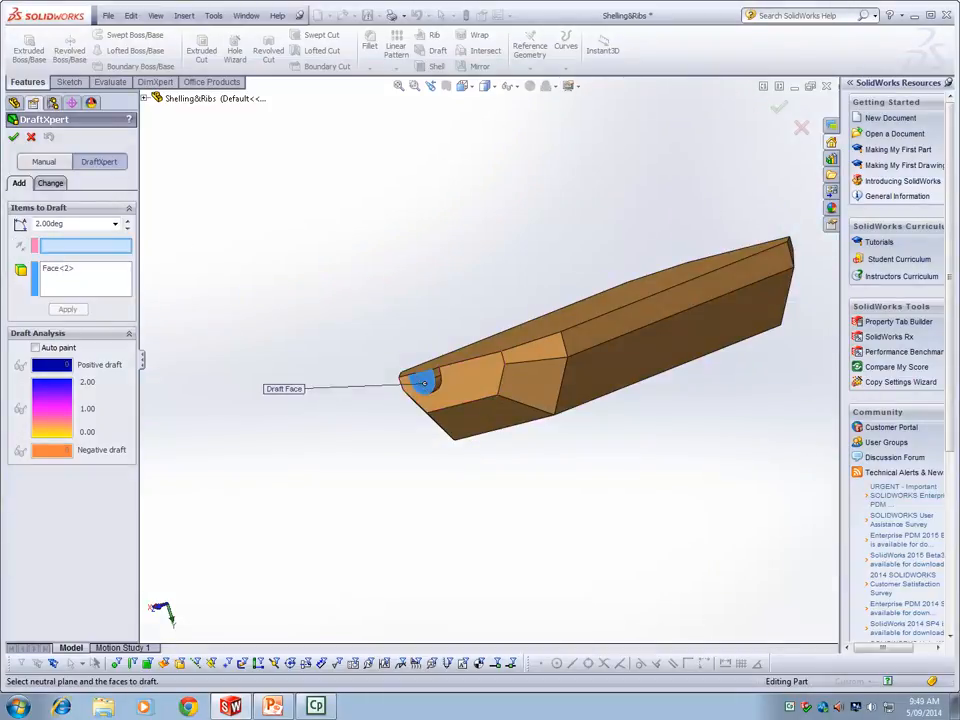
pyautogui.moveTo(354, 433); pyautogui.dragTo(560, 330, button='middle')
pyautogui.click(624, 316)
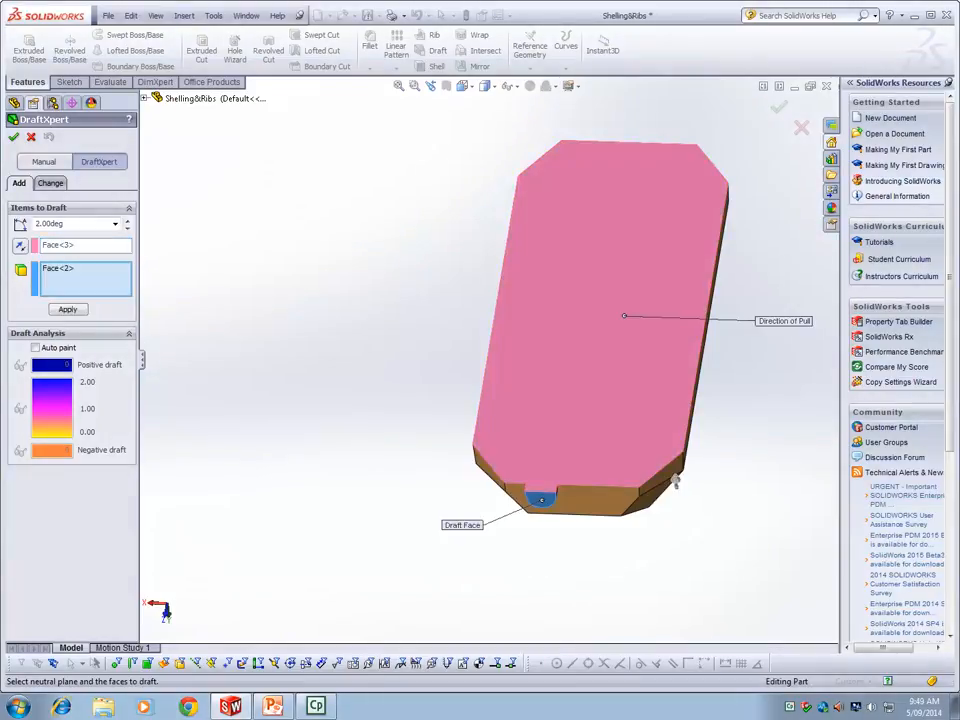
pyautogui.moveTo(675, 478); pyautogui.dragTo(605, 522, button='middle')
pyautogui.click(417, 434)
pyautogui.click(534, 285)
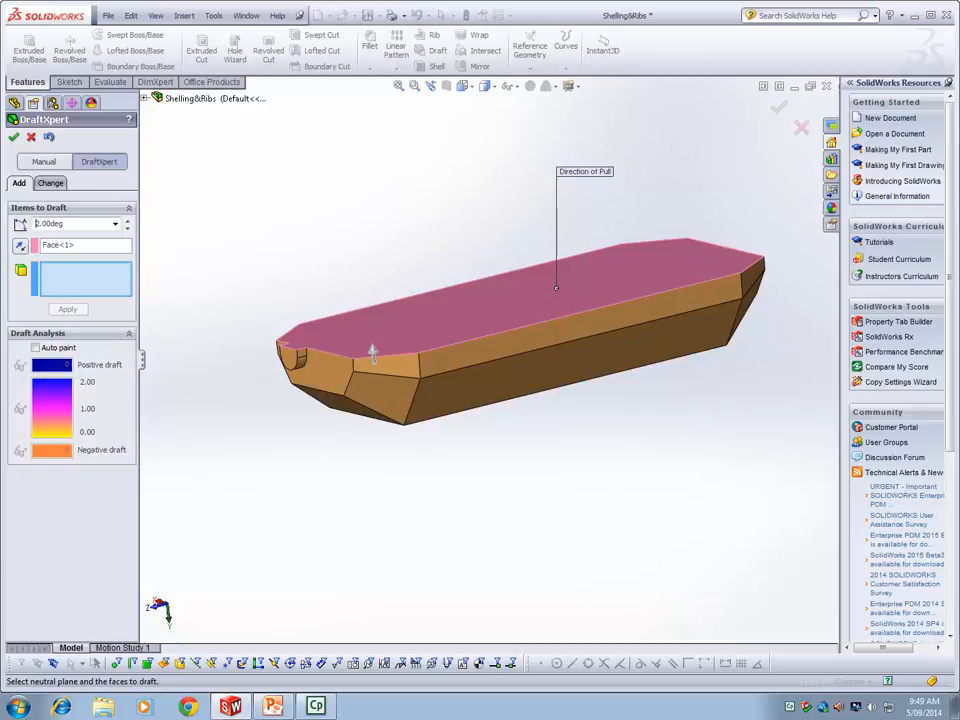
pyautogui.press('Return')
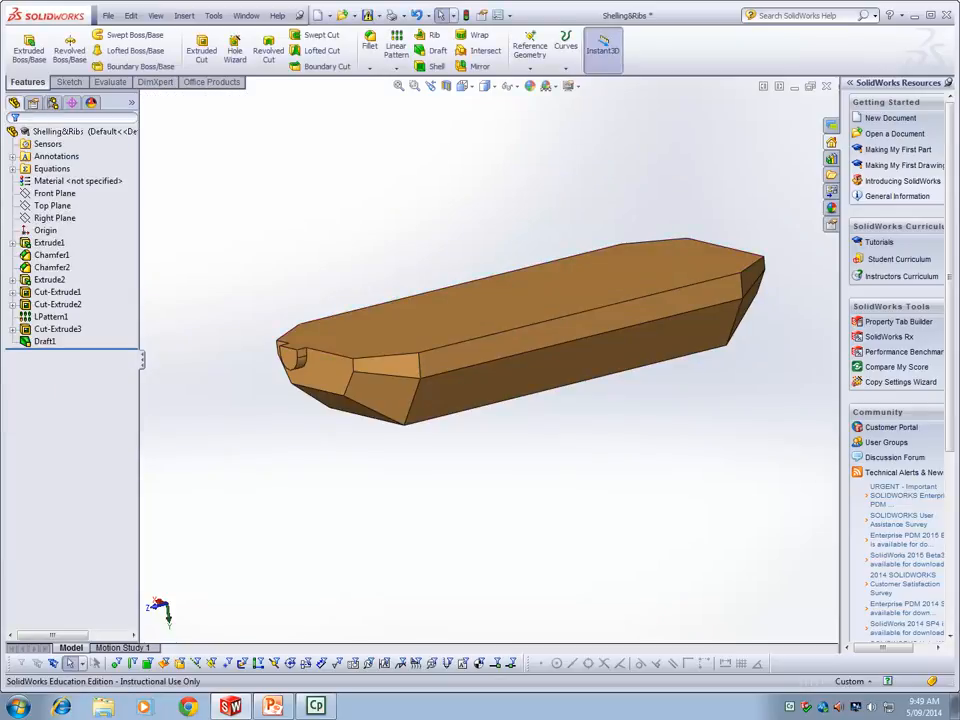
# Step: Check the drafted part with a 2-degree draft analysis, using the large flat face as the direction of pull
pyautogui.click(109, 82)
pyautogui.click(430, 35)
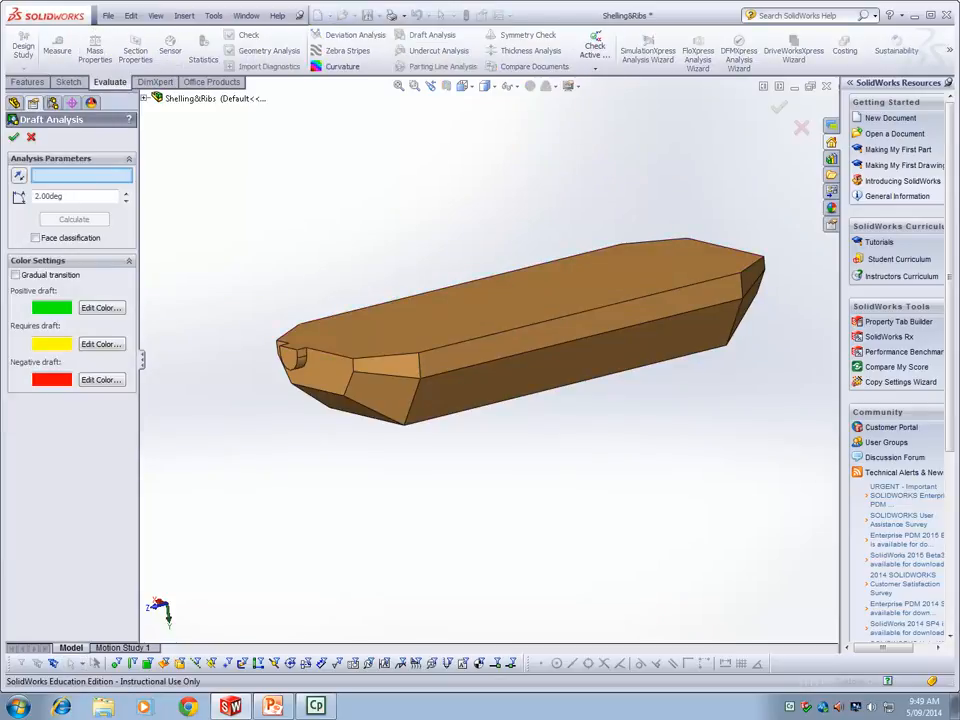
pyautogui.moveTo(430, 270); pyautogui.dragTo(485, 319, button='middle')
pyautogui.click(485, 319)
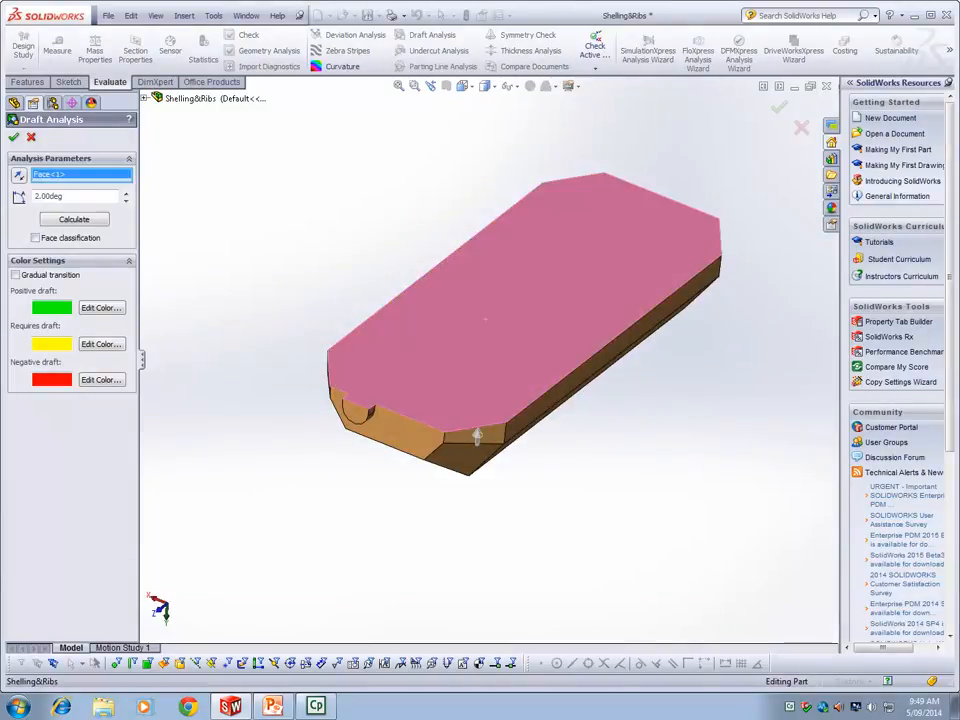
pyautogui.moveTo(485, 319); pyautogui.dragTo(355, 481, button='middle')
pyautogui.press('Return')
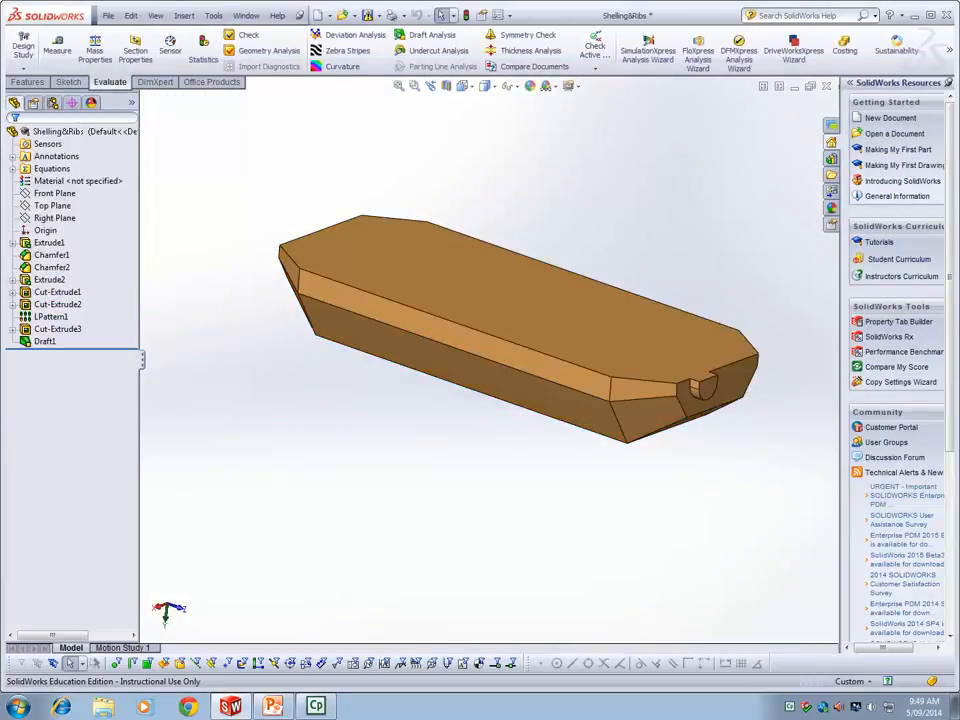
# Step: Edit Draft1 to reverse its draft direction
pyautogui.rightClick(44, 342)
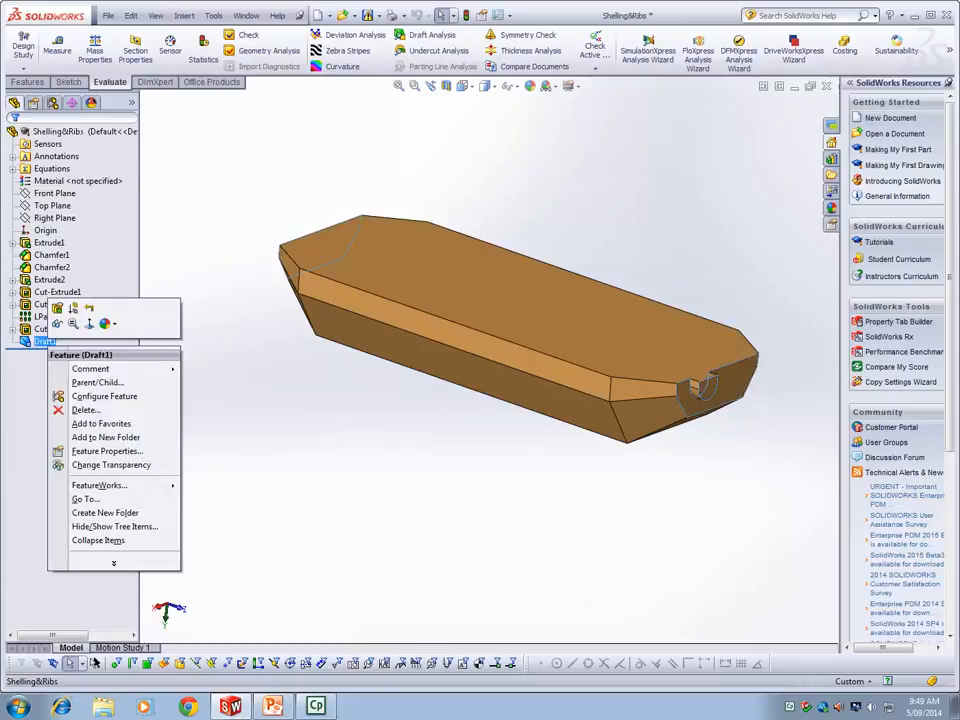
pyautogui.click(57, 307)
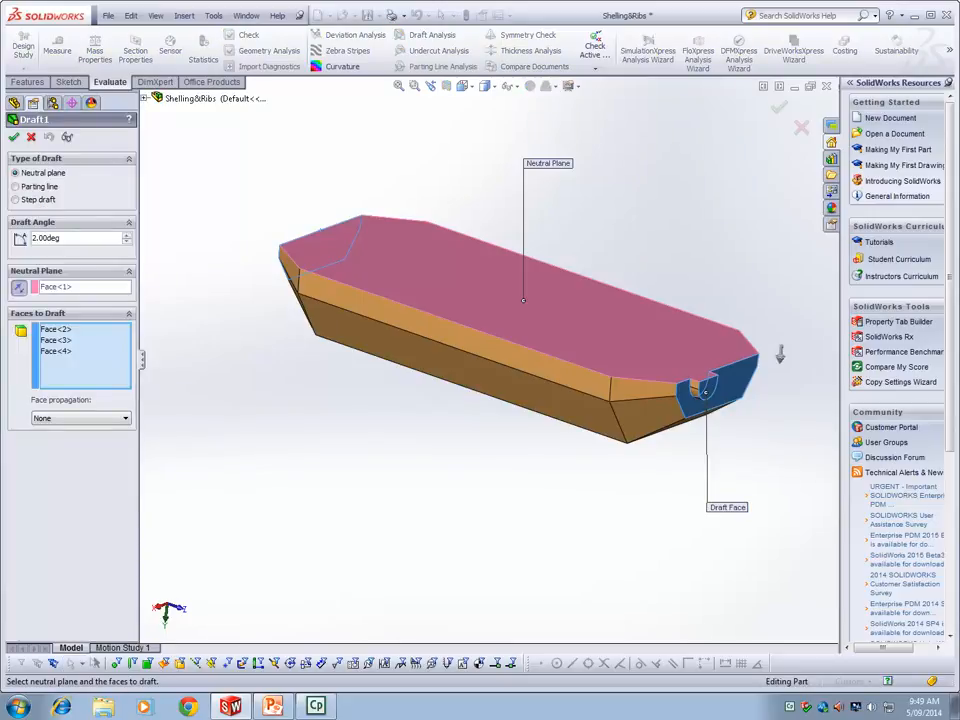
pyautogui.press('Return')
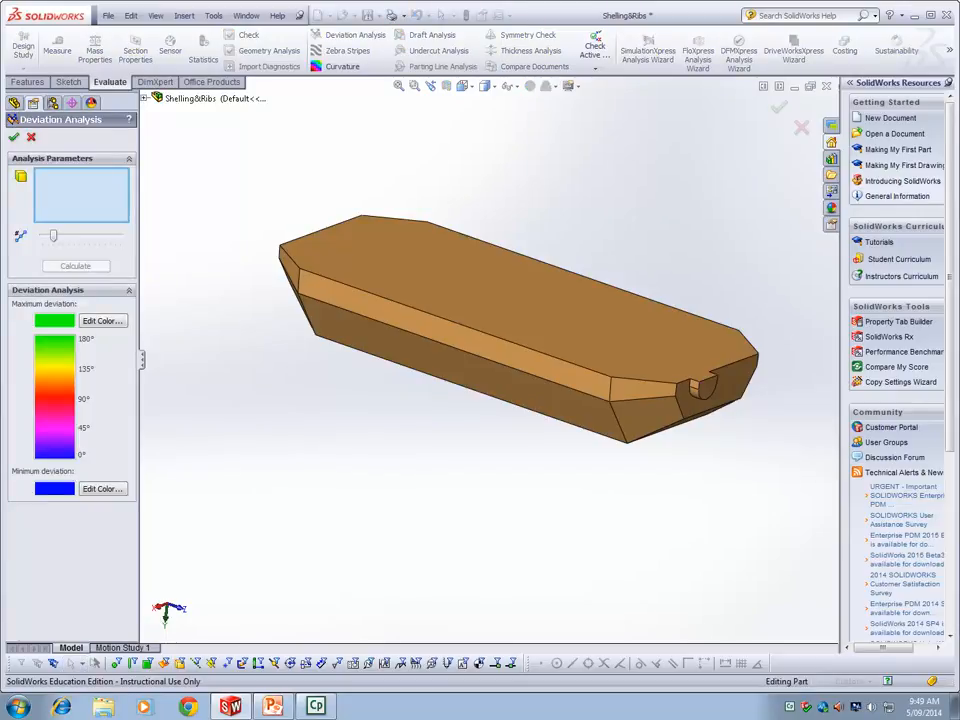
# Step: Rerun the 2-degree draft analysis from the large flat face and check the sides and both ends
pyautogui.press('Escape')
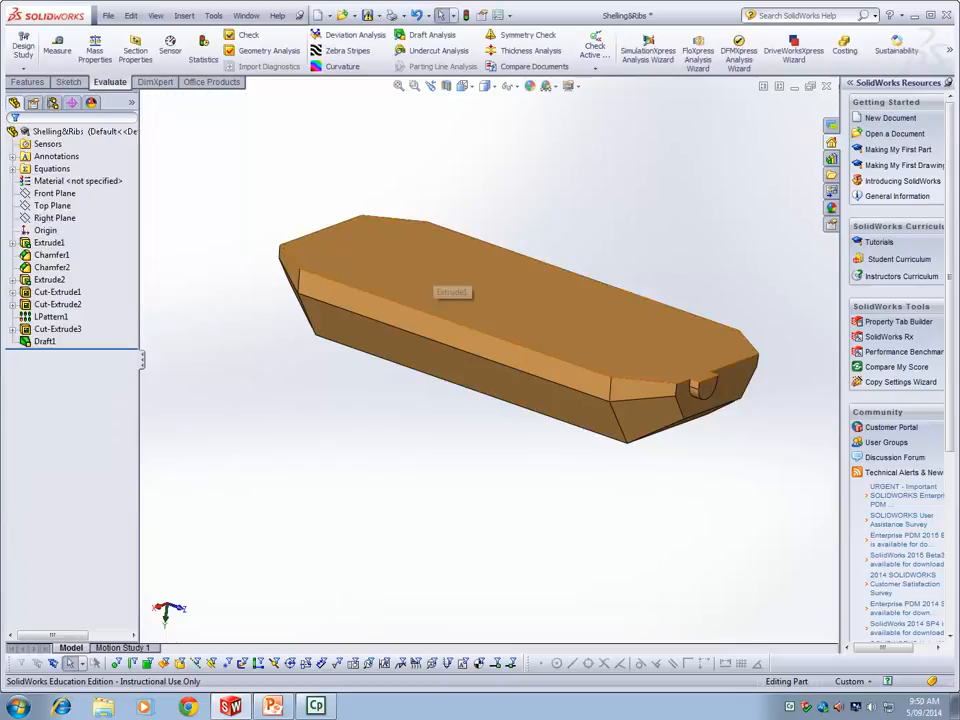
pyautogui.click(435, 264)
pyautogui.click(432, 34)
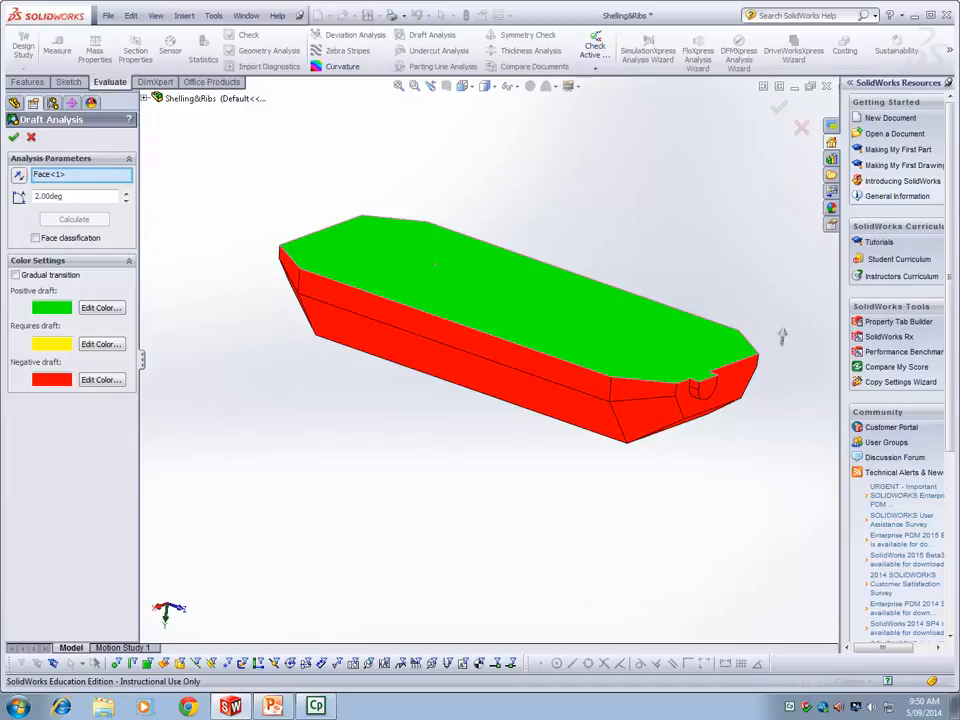
pyautogui.moveTo(780, 337); pyautogui.dragTo(584, 278, button='middle')
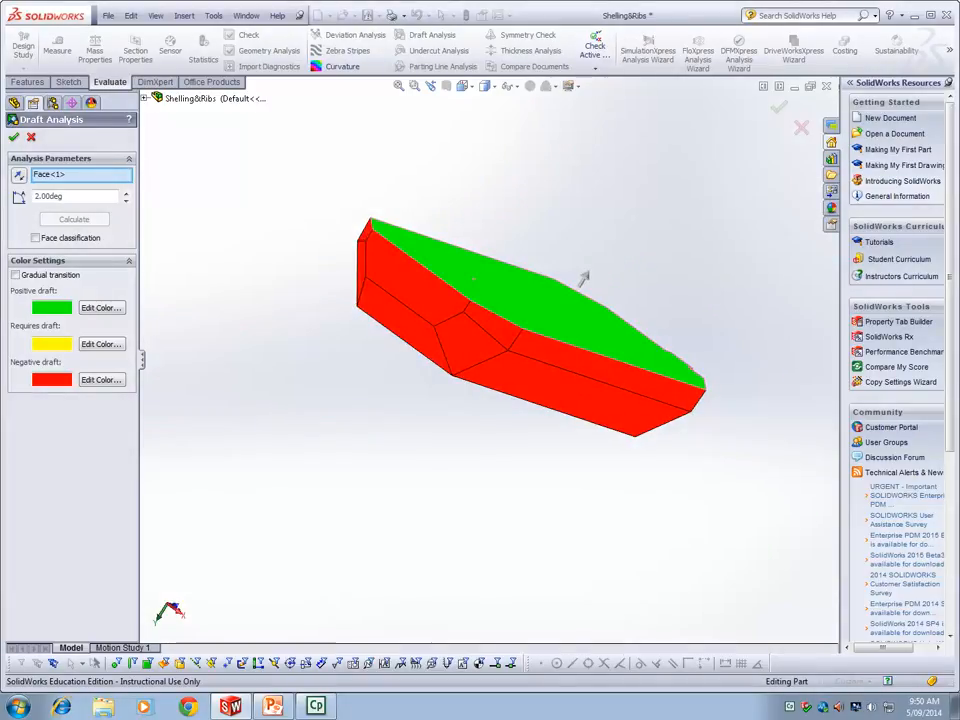
pyautogui.moveTo(584, 278); pyautogui.dragTo(673, 182, button='middle')
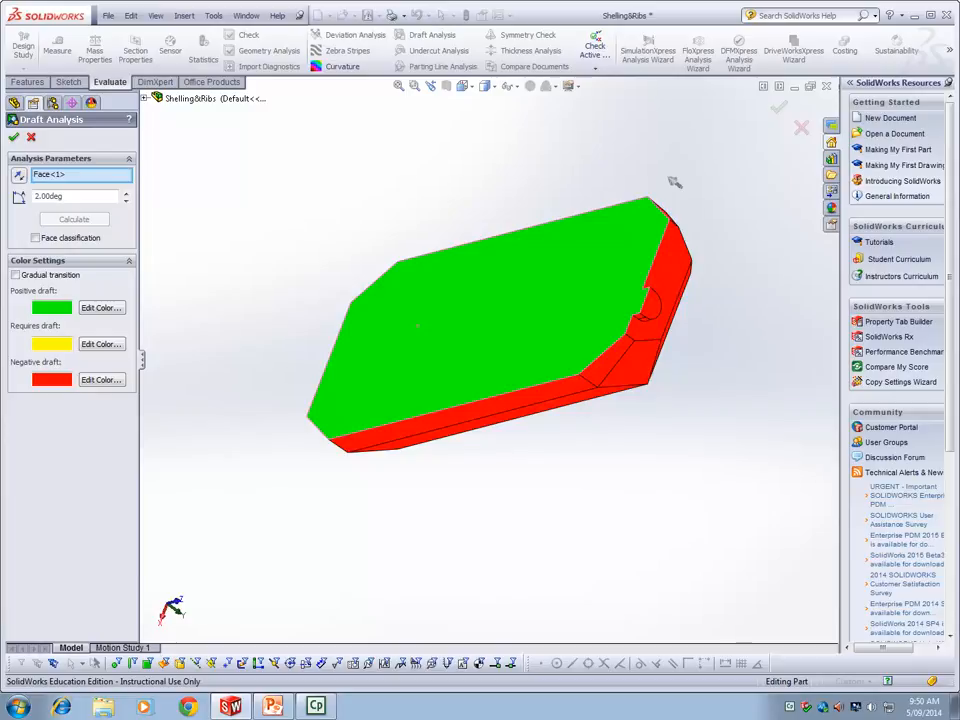
pyautogui.press('Escape')
# Step: Start a 1.5 mm shell that removes the large flat face, with the preview shown
pyautogui.moveTo(335, 398); pyautogui.dragTo(386, 354, button='middle')
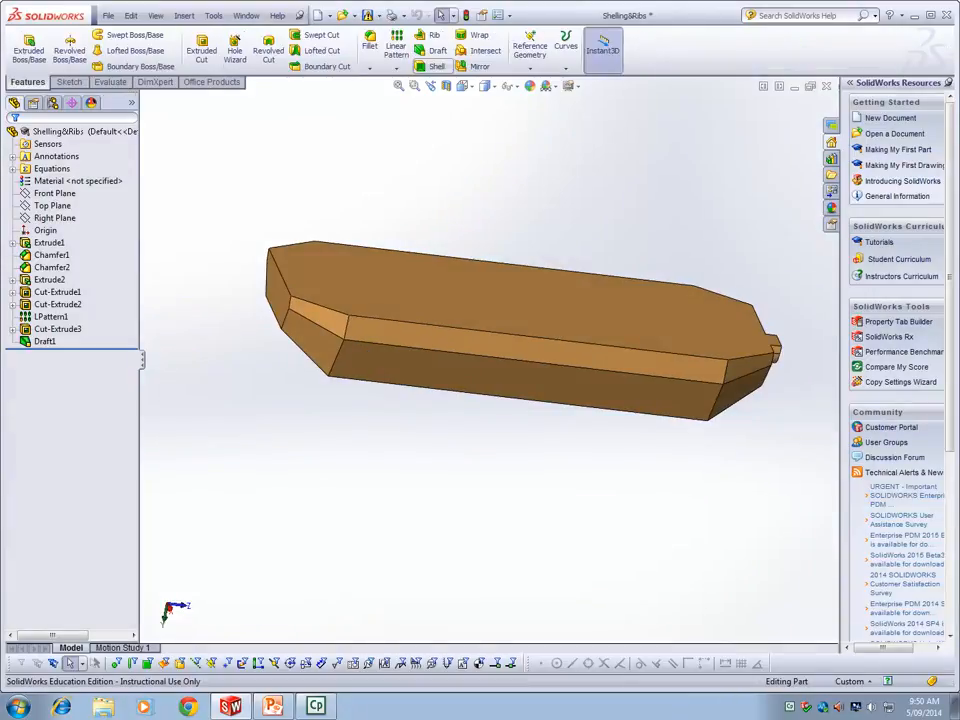
pyautogui.click(437, 66)
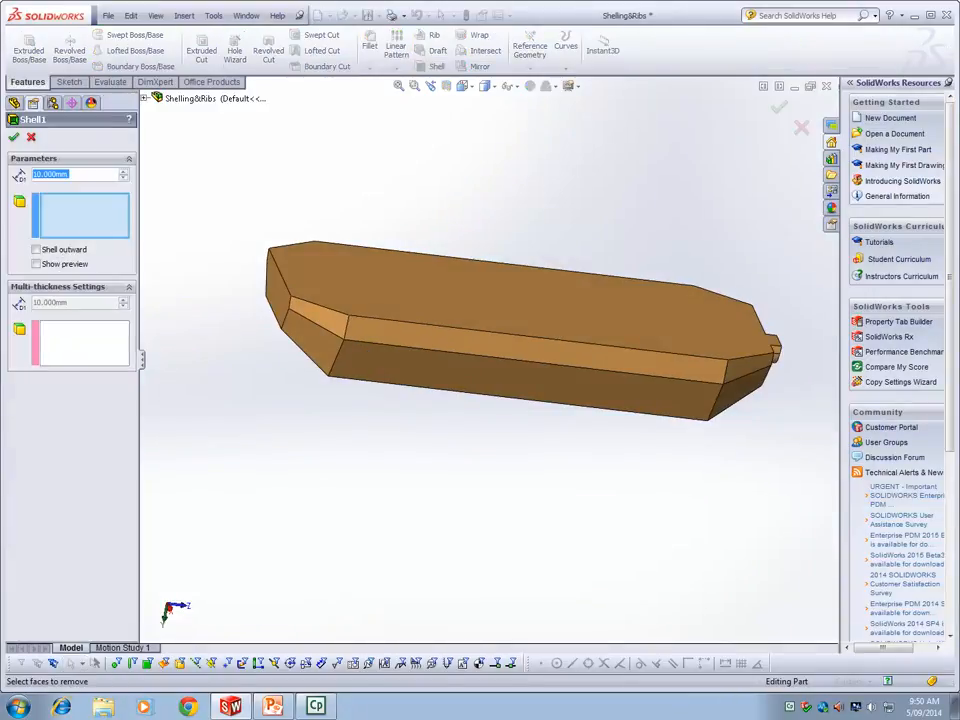
pyautogui.moveTo(540, 300); pyautogui.dragTo(497, 326, button='middle')
pyautogui.click(497, 326)
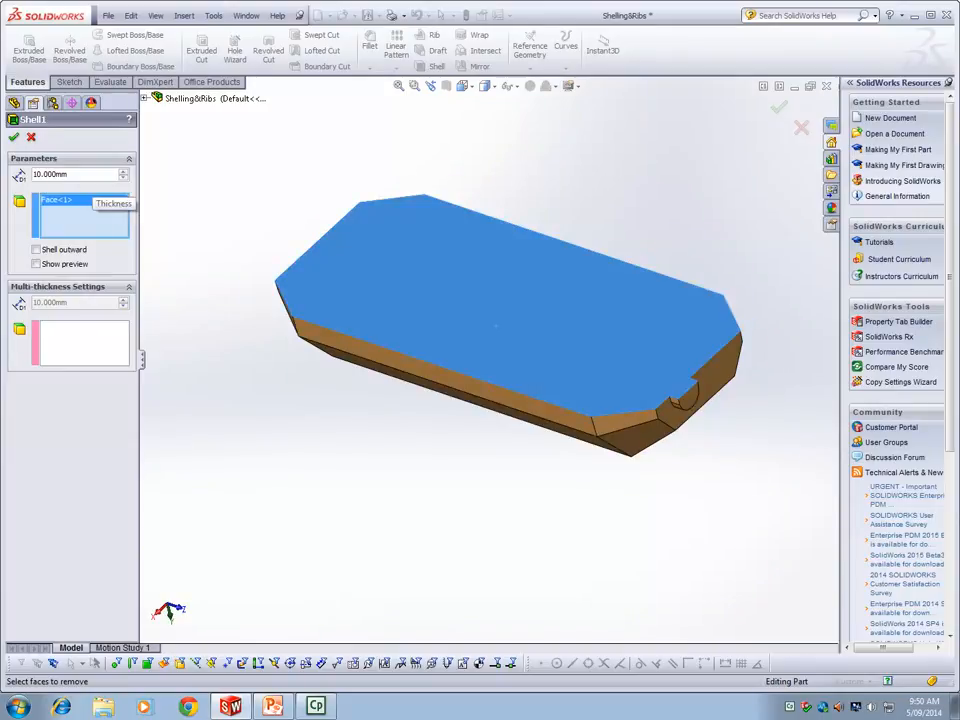
pyautogui.moveTo(72, 174); pyautogui.dragTo(10, 187)
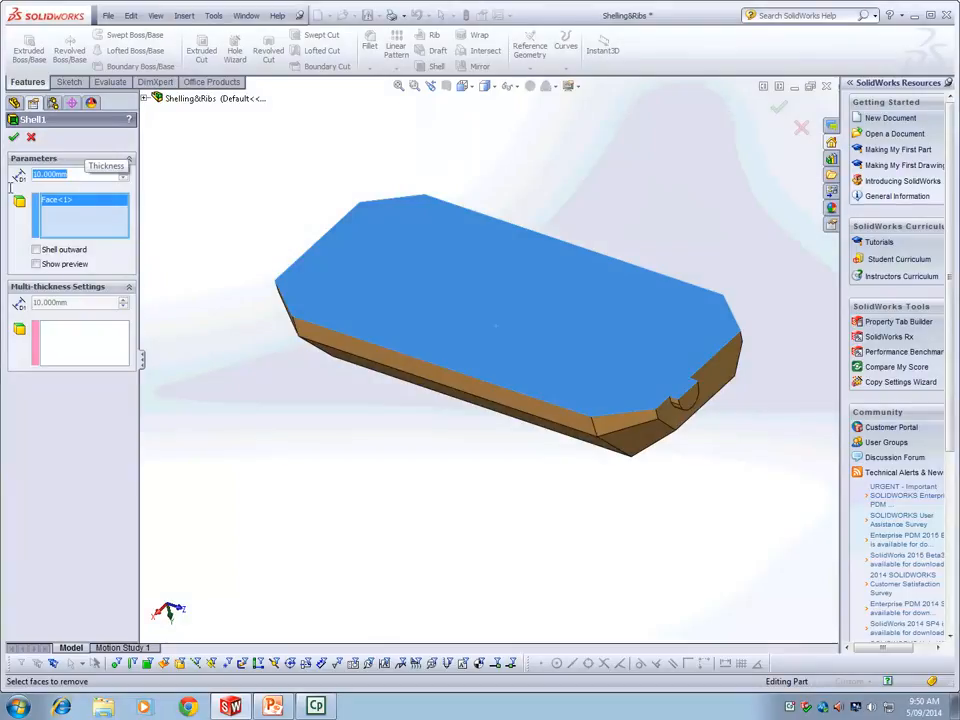
pyautogui.write('1.5')
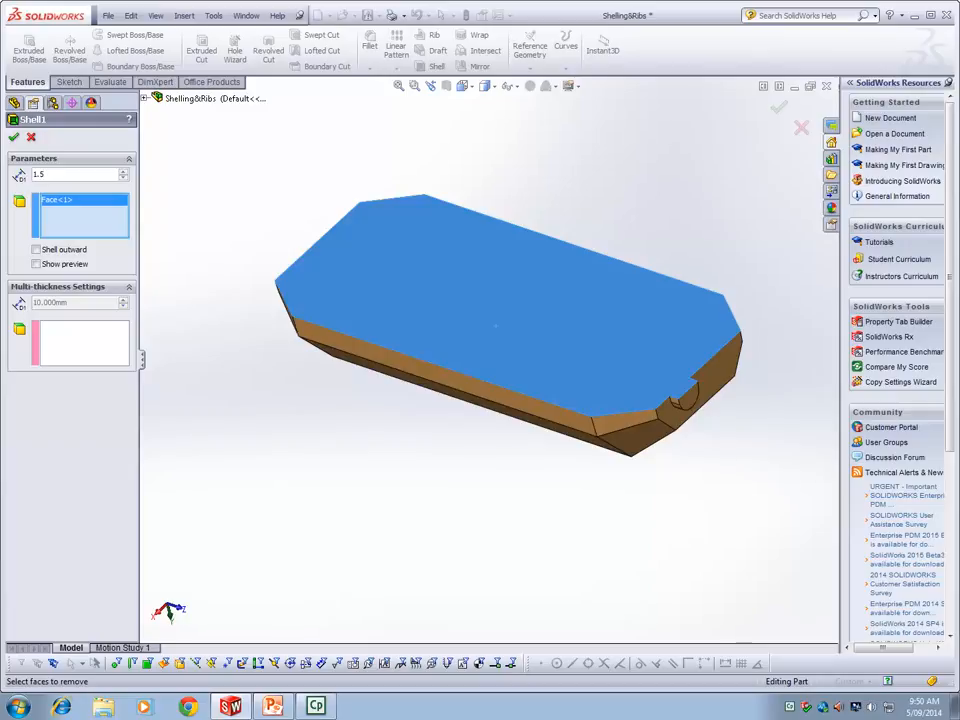
pyautogui.click(36, 264)
pyautogui.moveTo(349, 380); pyautogui.dragTo(270, 530, button='middle')
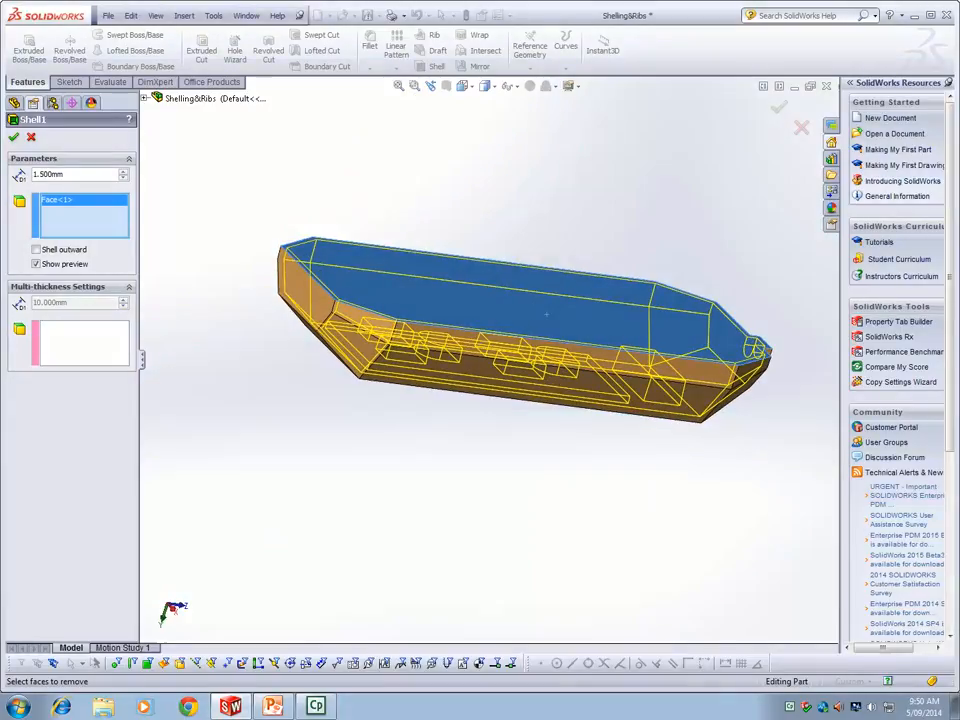
# Step: Add the floors of the first outlet's two slots and ground hole to the removed faces and create the shell
pyautogui.moveTo(546, 314); pyautogui.dragTo(461, 287, button='middle')
pyautogui.scroll(-4, 418, 282)
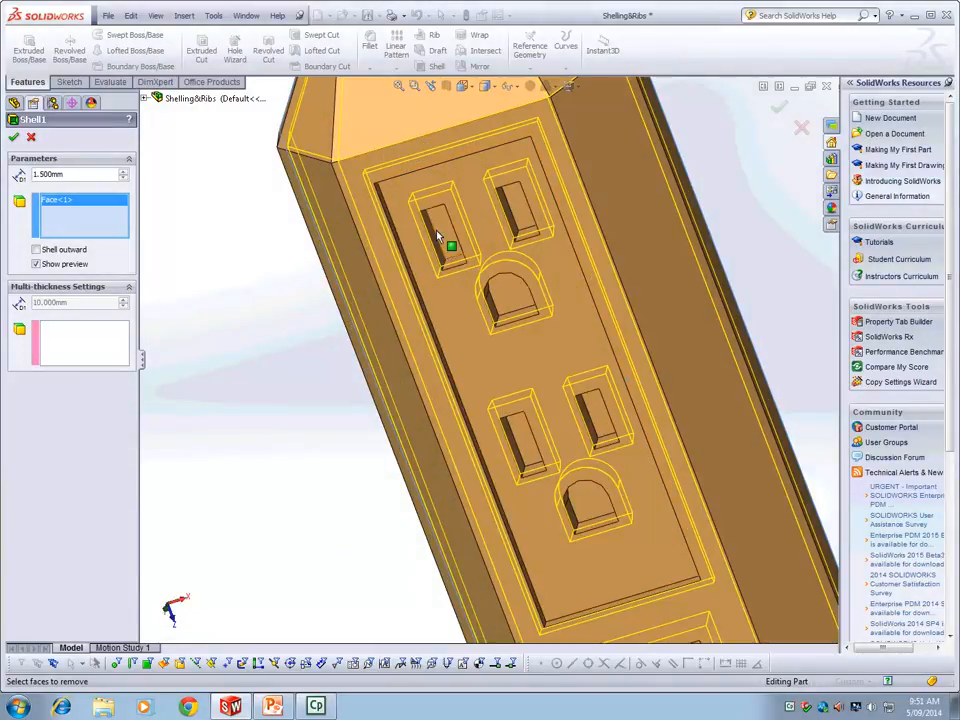
pyautogui.click(438, 236)
pyautogui.click(516, 207)
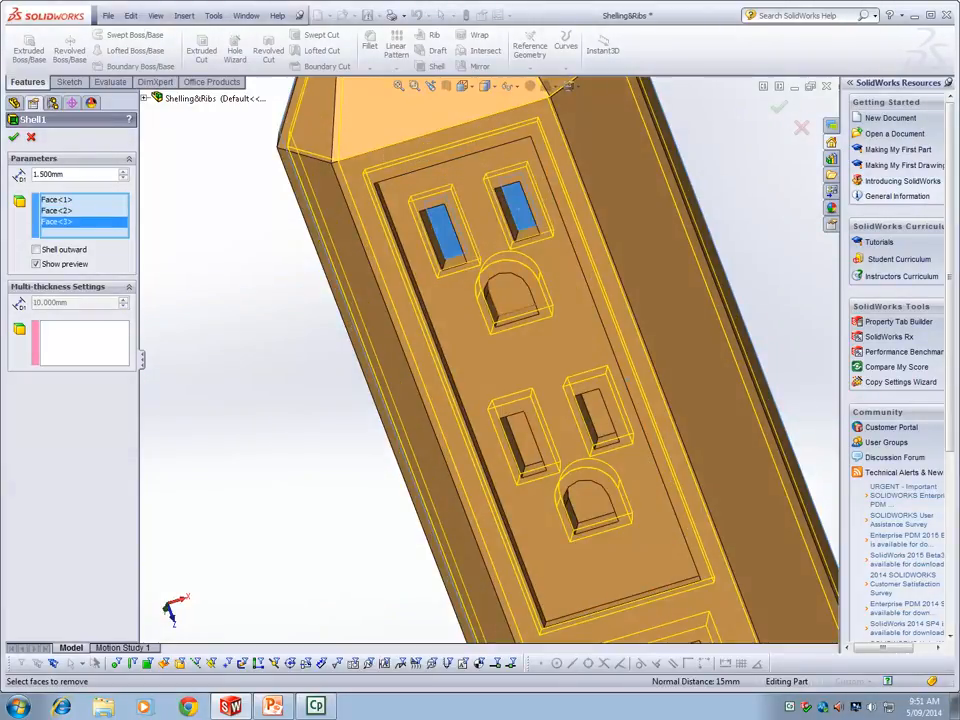
pyautogui.click(510, 293)
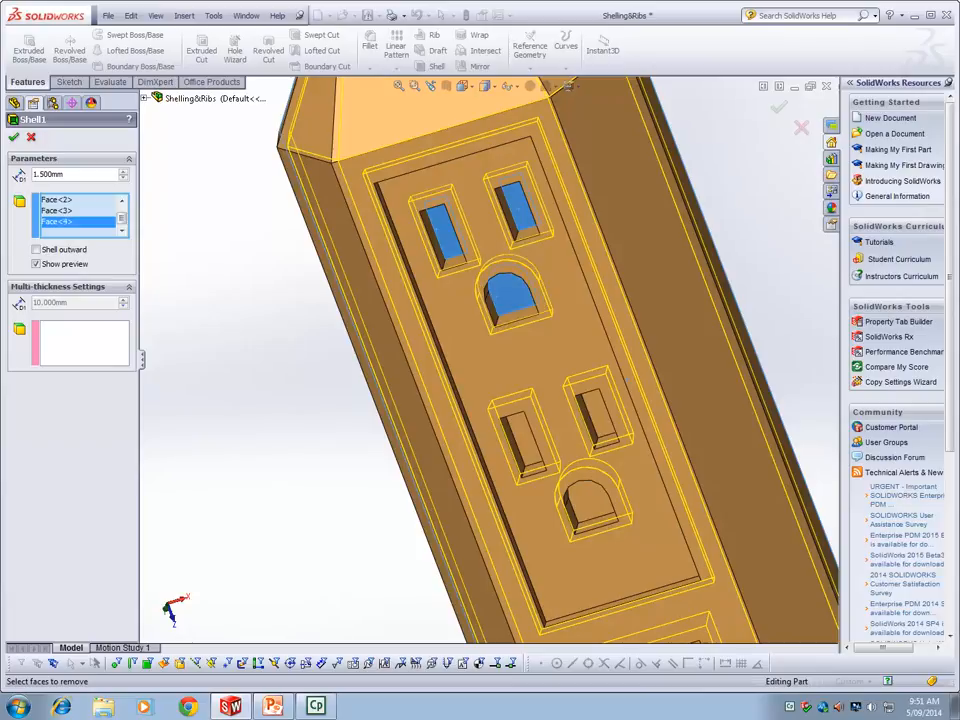
pyautogui.press('Return')
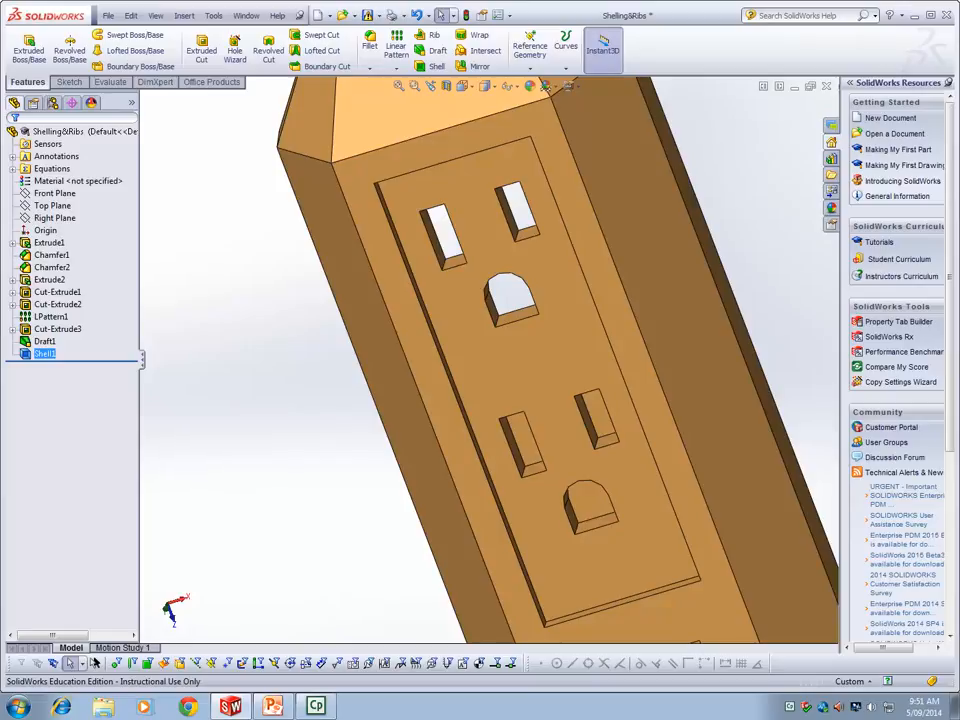
# Step: Edit Shell1 to also remove the floor of the second outlet's first slot
pyautogui.rightClick(522, 412)
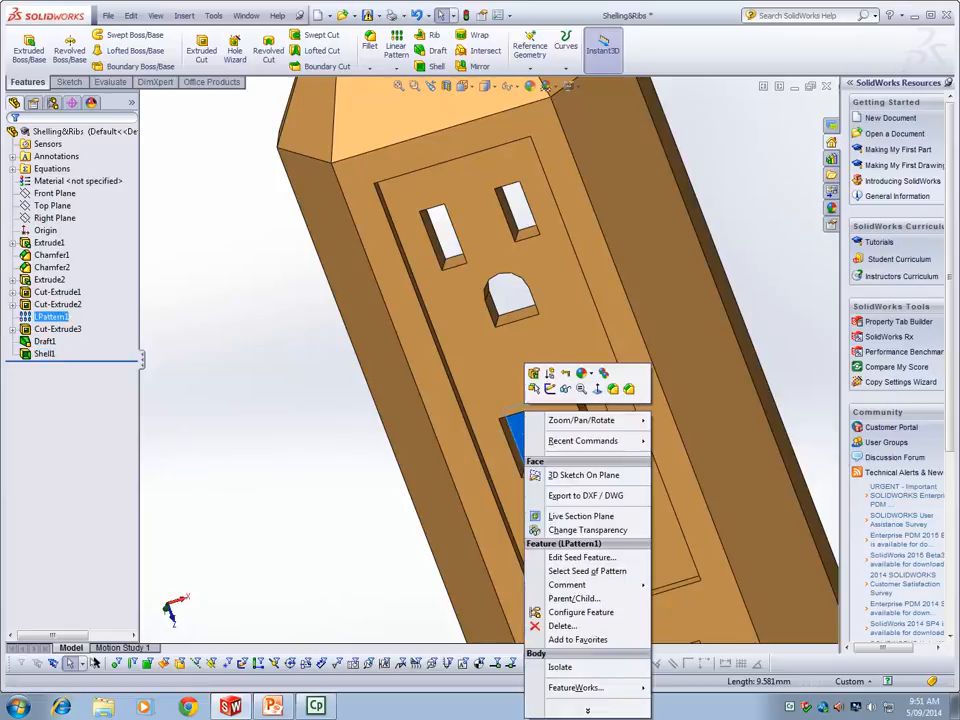
pyautogui.moveTo(318, 522); pyautogui.dragTo(362, 490, button='middle')
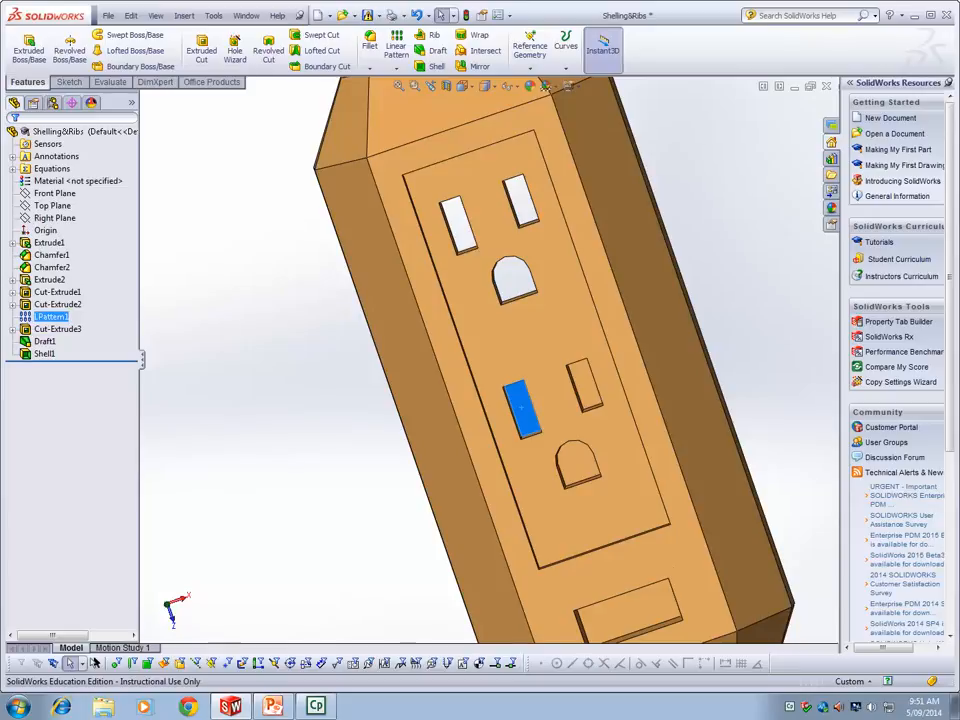
pyautogui.rightClick(44, 353)
pyautogui.click(51, 326)
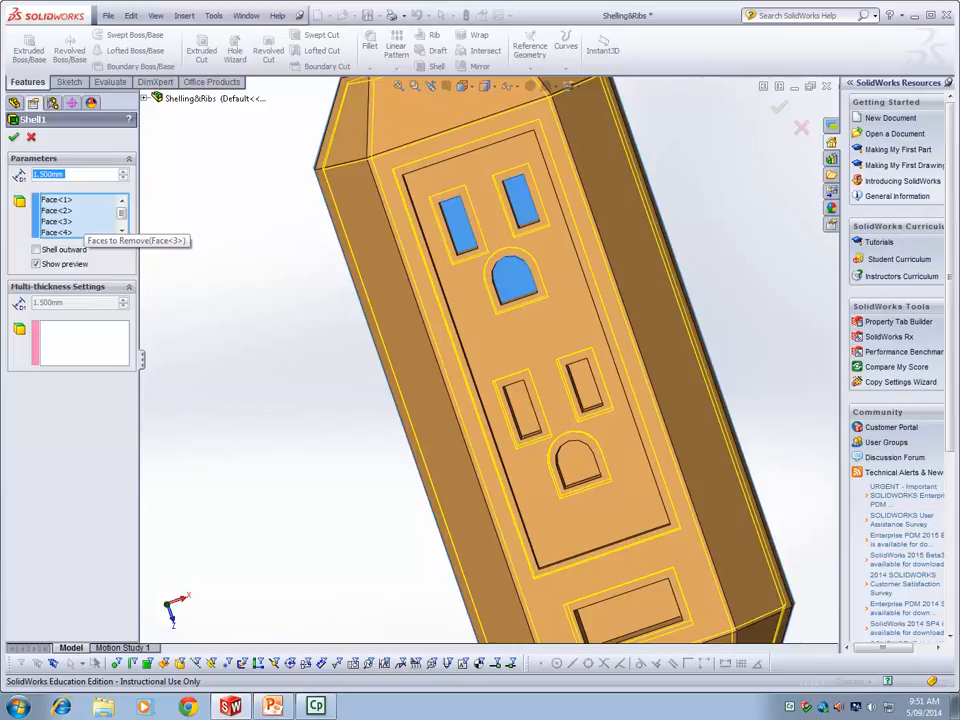
pyautogui.click(57, 210)
pyautogui.click(521, 408)
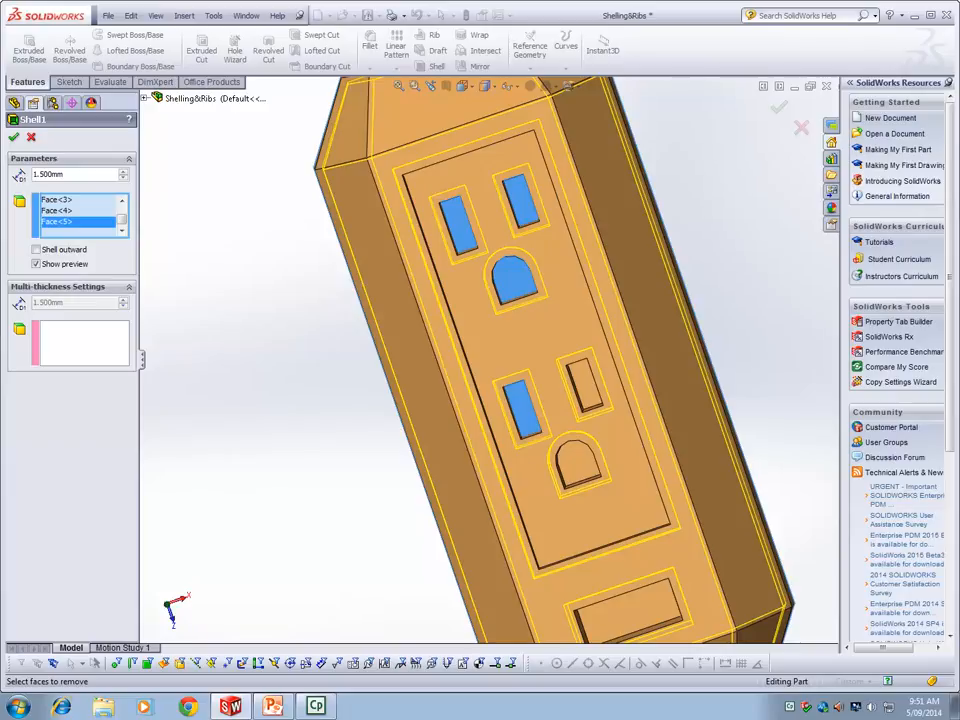
pyautogui.press('Return')
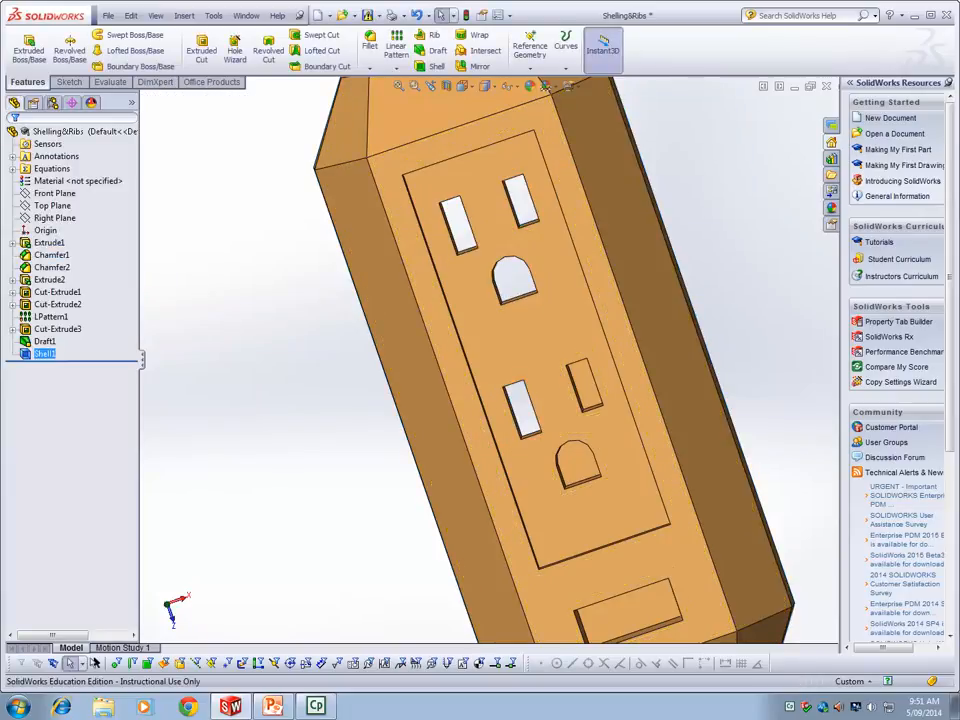
# Step: Edit Shell1 to also remove the floors of the second outlet's other slot and its ground hole
pyautogui.rightClick(44, 353)
pyautogui.click(64, 315)
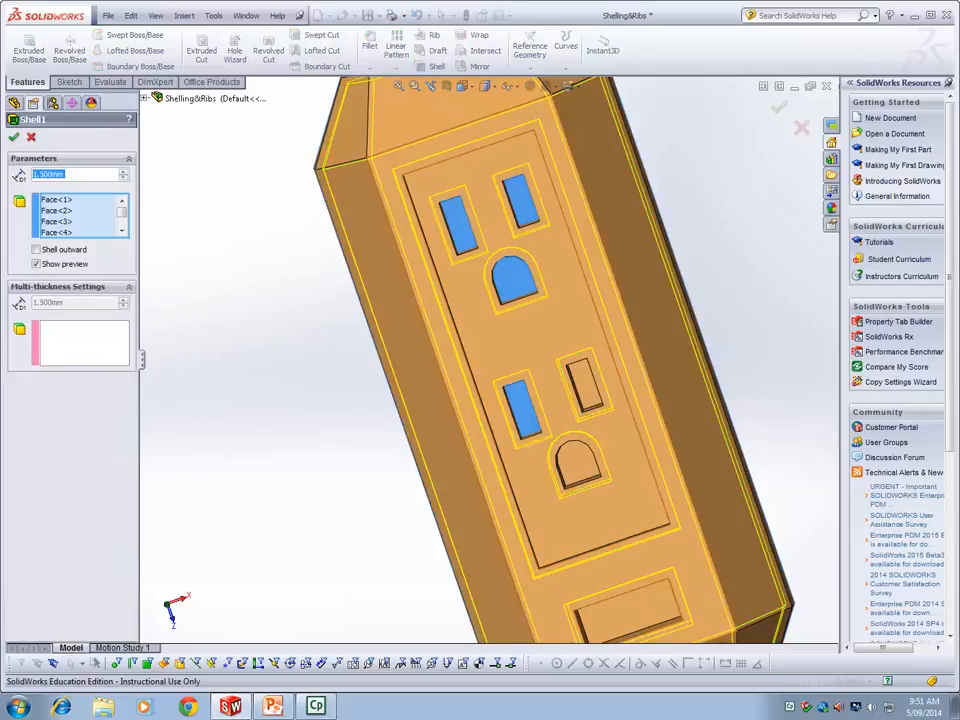
pyautogui.click(57, 221)
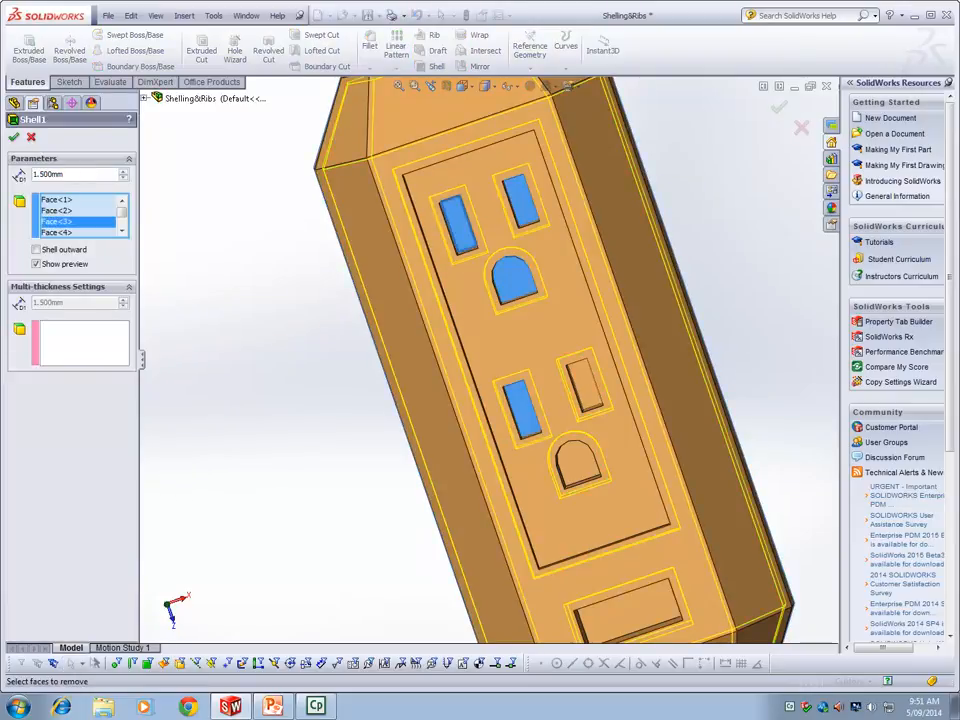
pyautogui.click(586, 385)
pyautogui.click(577, 463)
pyautogui.scroll(2, 490, 361)
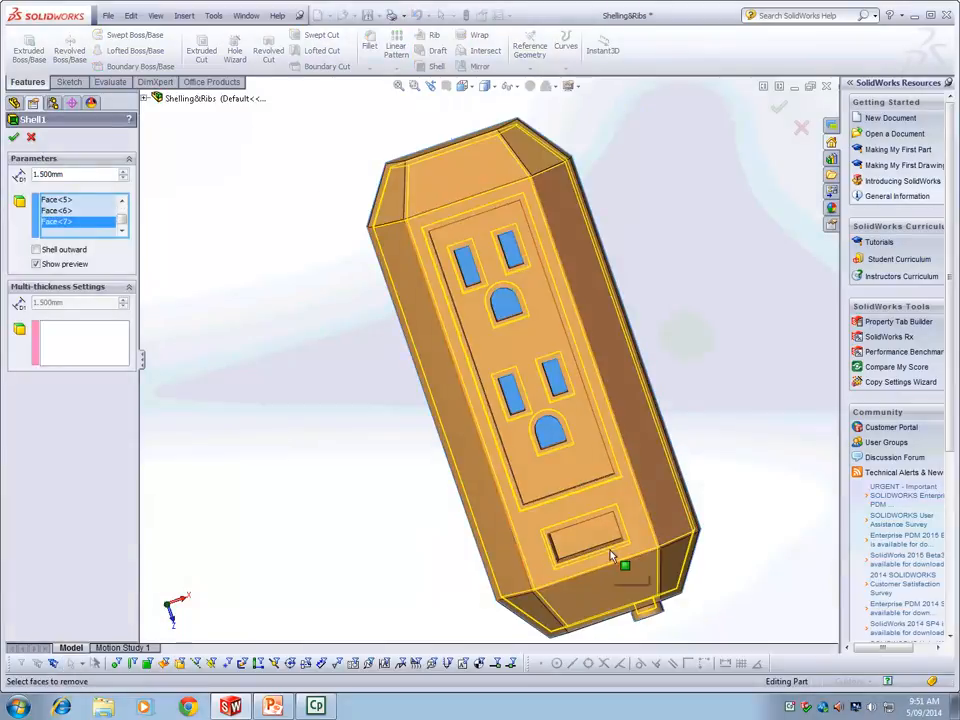
# Step: Add the rectangular recess's floor and the end face of the half-round cord boss to the shell's removed faces
pyautogui.click(590, 536)
pyautogui.moveTo(456, 531); pyautogui.dragTo(410, 431, button='middle')
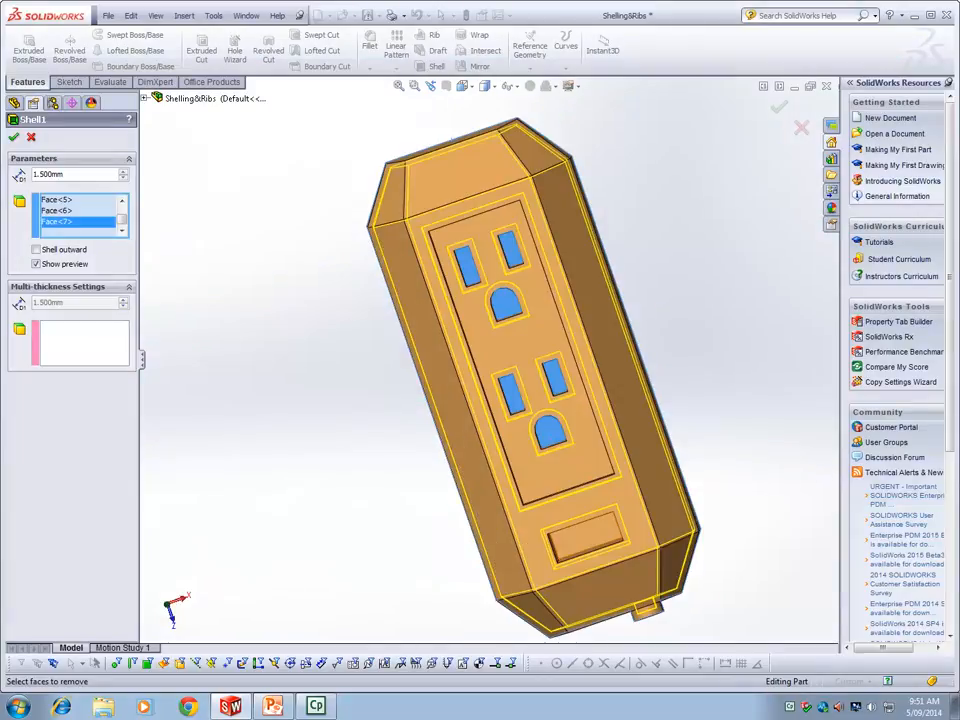
pyautogui.click(588, 536)
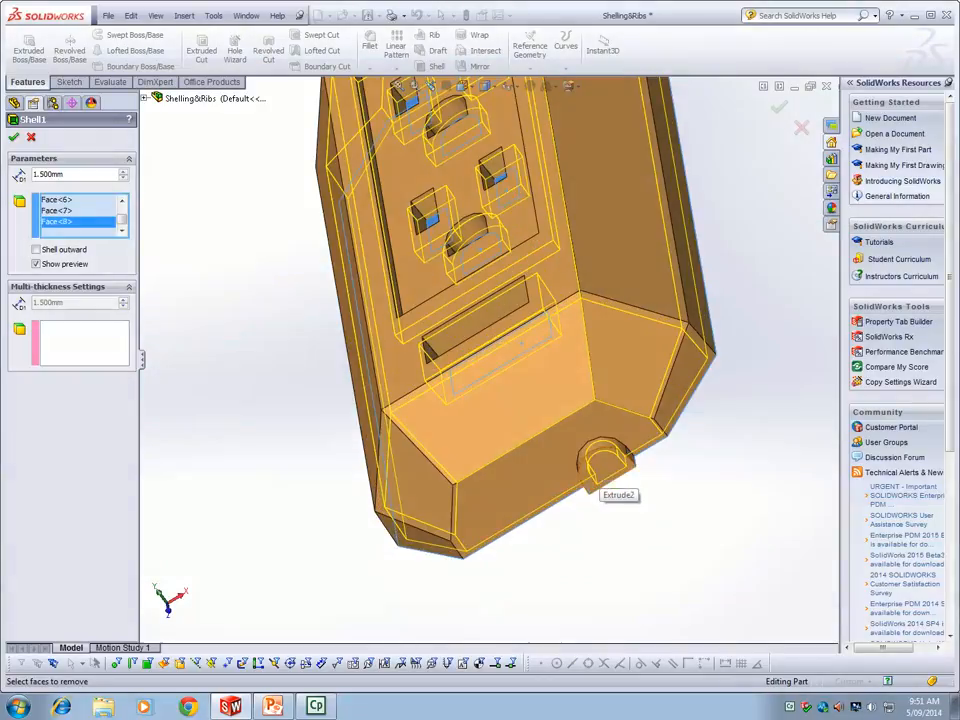
pyautogui.click(601, 462)
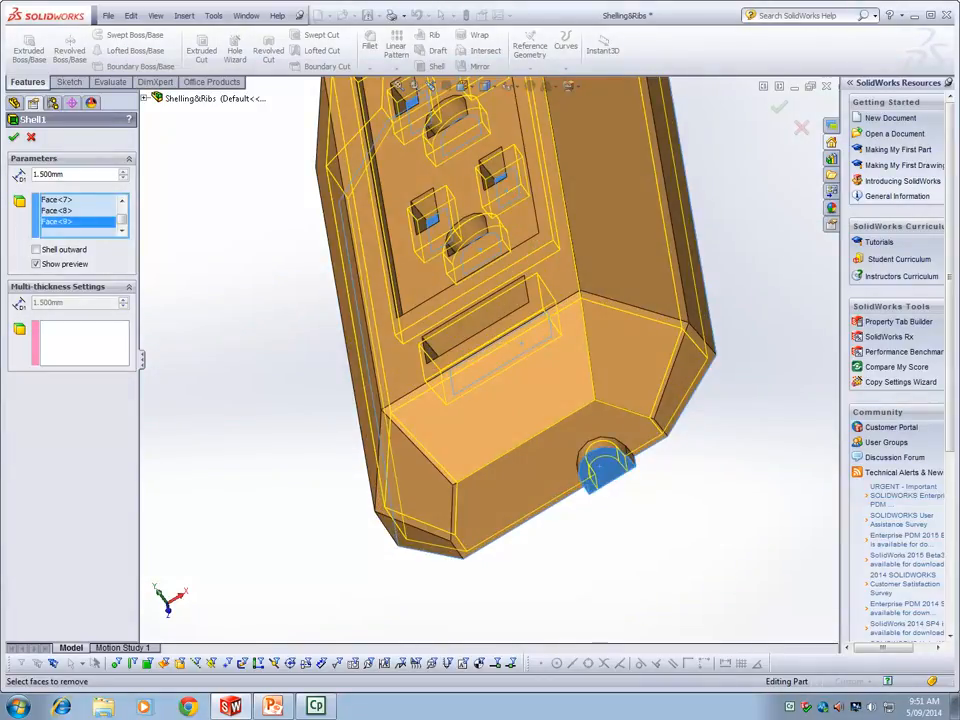
pyautogui.scroll(3, 600, 470)
pyautogui.moveTo(574, 553); pyautogui.dragTo(592, 565, button='middle')
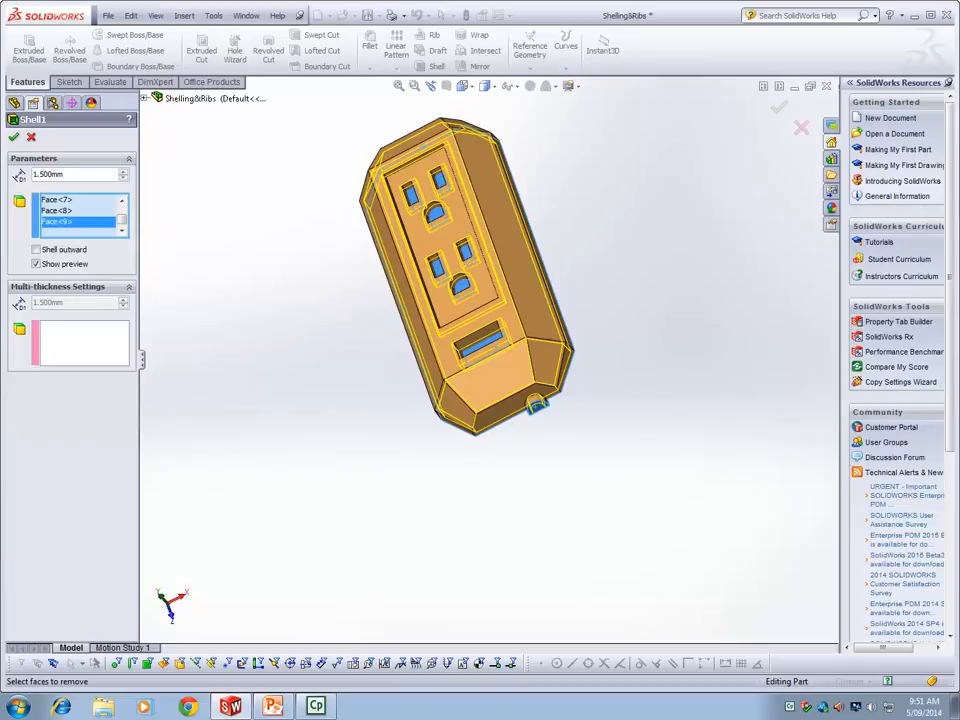
# Step: Check for hidden faces along the housing's side with Select Other and accept the edited 1.5 mm shell
pyautogui.moveTo(330, 330); pyautogui.dragTo(300, 409, button='middle')
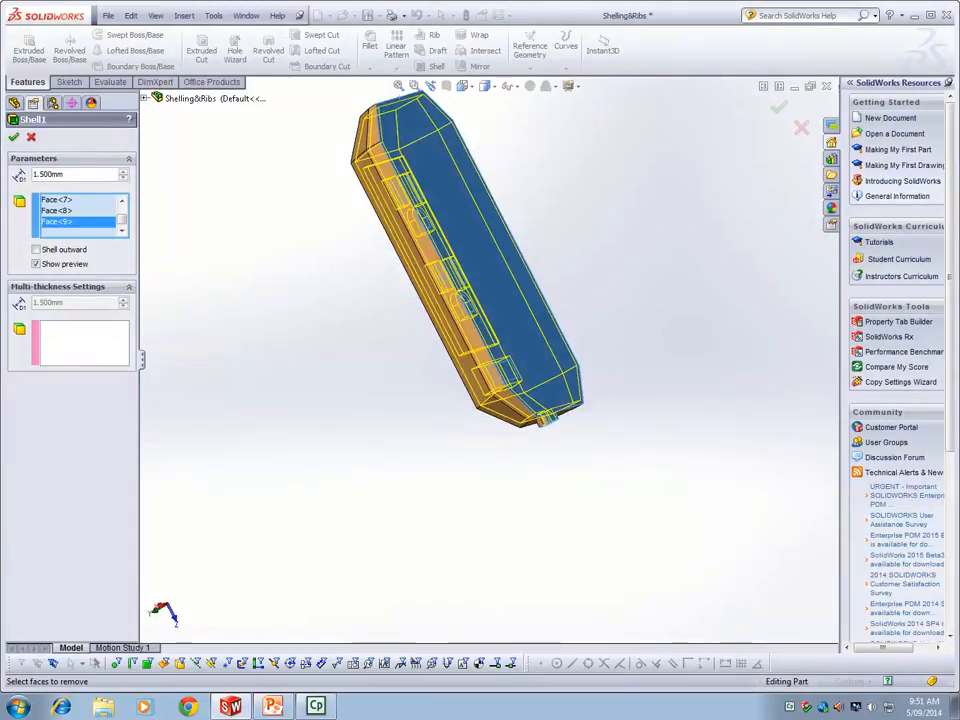
pyautogui.scroll(-2, 582, 335)
pyautogui.scroll(-3, 536, 306)
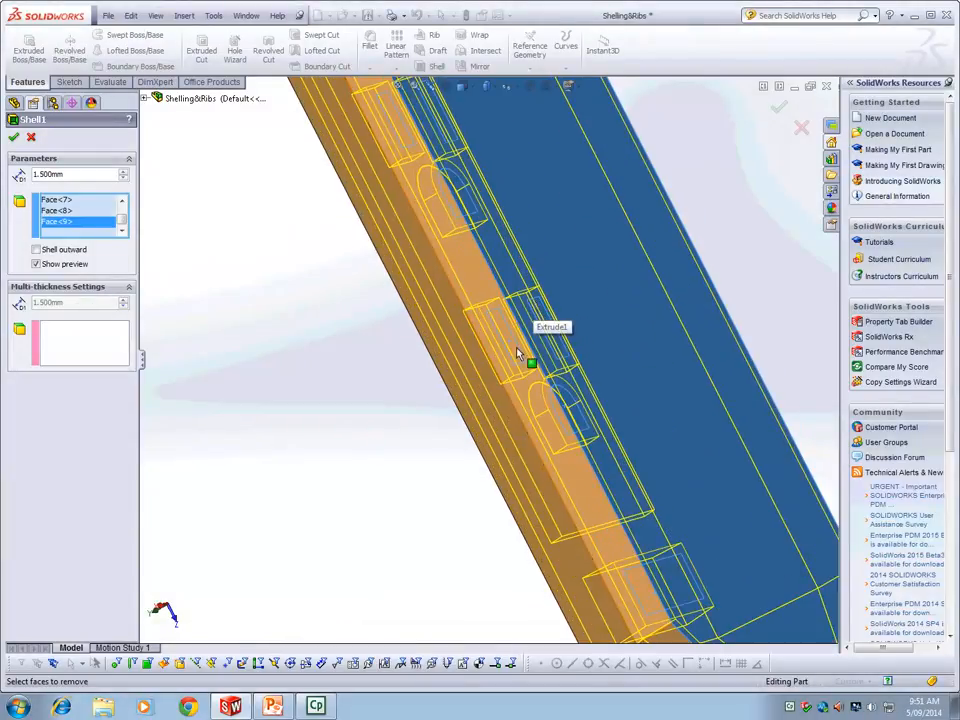
pyautogui.rightClick(446, 358)
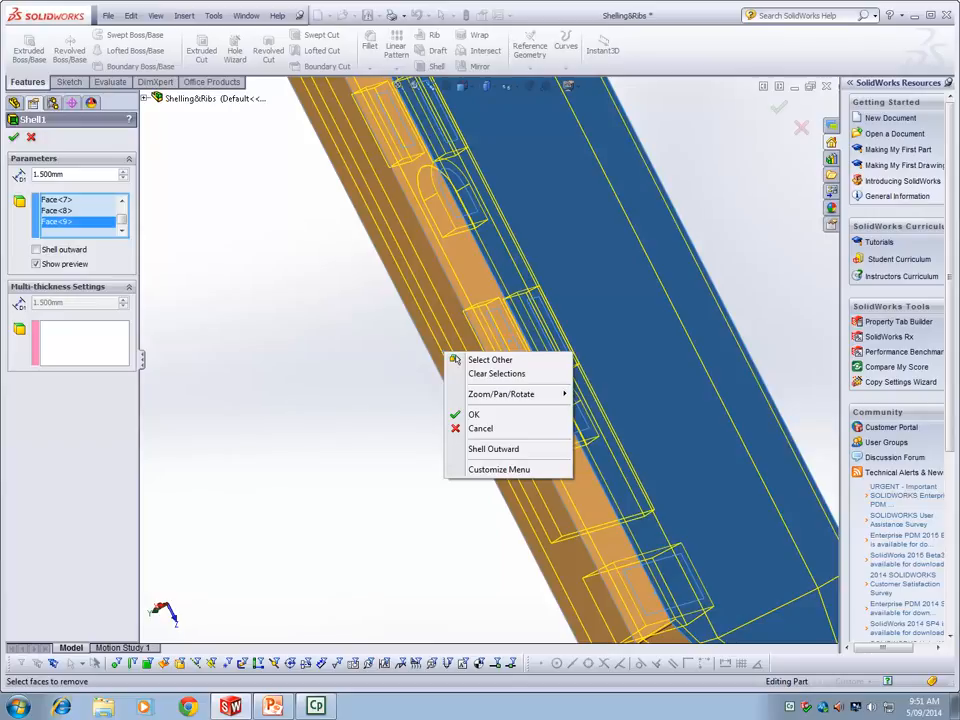
pyautogui.click(490, 359)
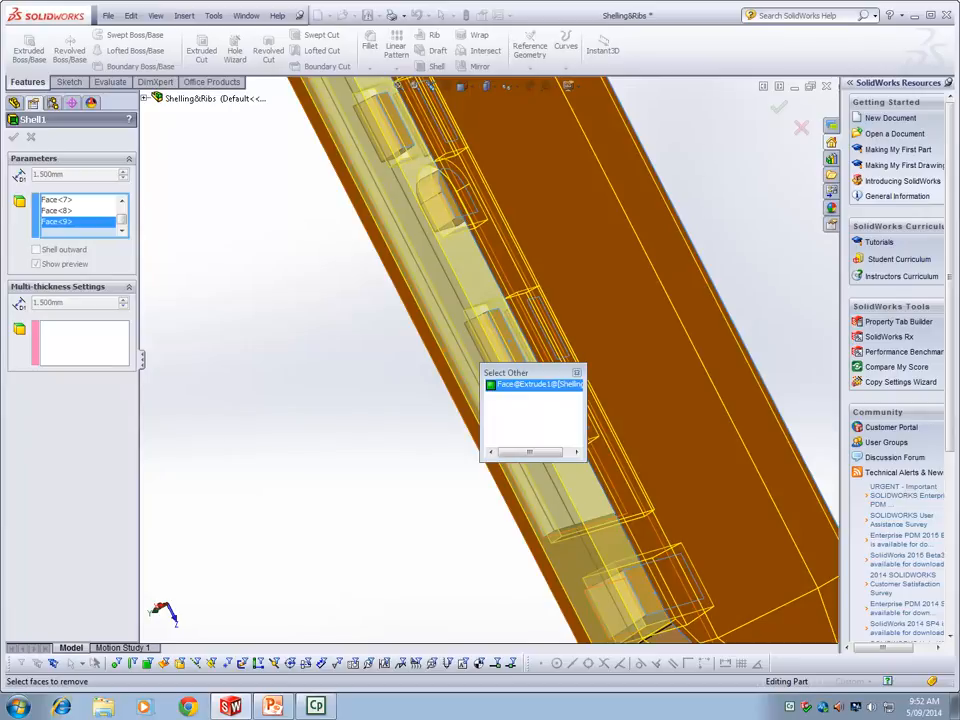
pyautogui.press('Return')
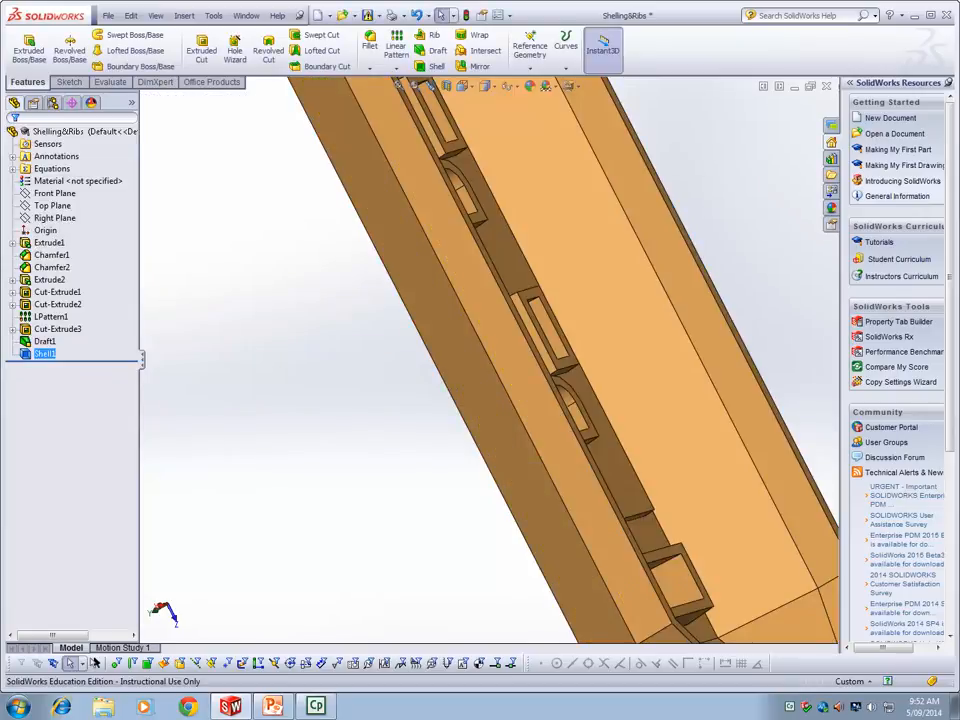
# Step: Examine the shelled housing from outside and inside, including the outlet openings, the recess and the cord notch
pyautogui.scroll(3, 285, 371)
pyautogui.moveTo(285, 371); pyautogui.dragTo(428, 420, button='middle')
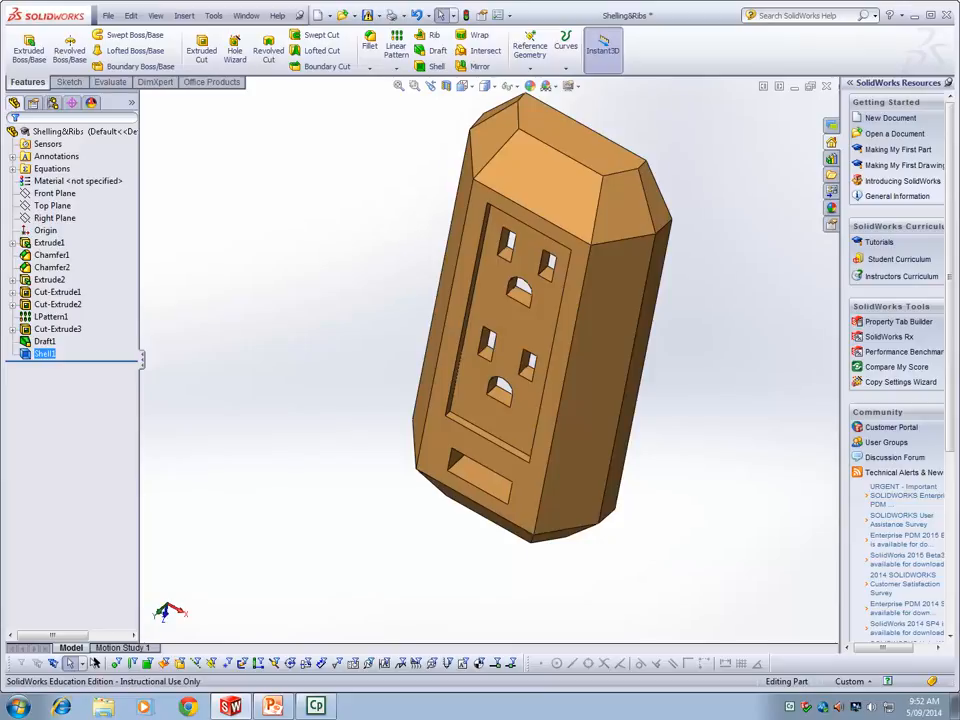
pyautogui.moveTo(640, 380); pyautogui.dragTo(709, 249, button='middle')
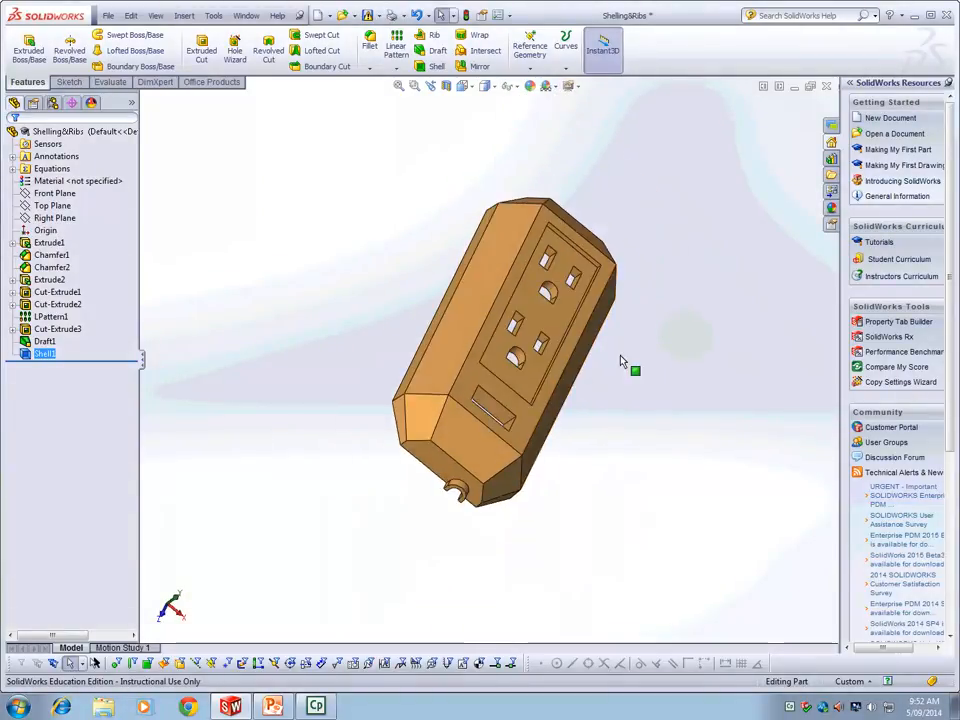
pyautogui.moveTo(620, 362); pyautogui.dragTo(609, 574, button='middle')
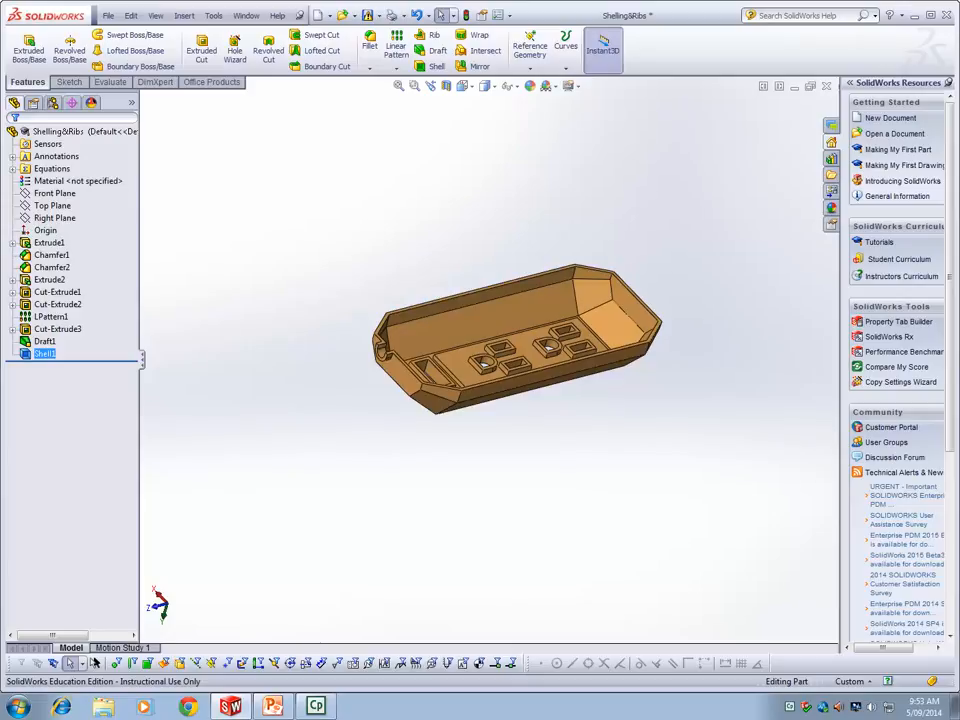
pyautogui.moveTo(547, 345); pyautogui.dragTo(605, 287, button='middle')
pyautogui.moveTo(605, 286); pyautogui.dragTo(598, 262, button='middle')
pyautogui.moveTo(566, 380); pyautogui.dragTo(553, 403, button='middle')
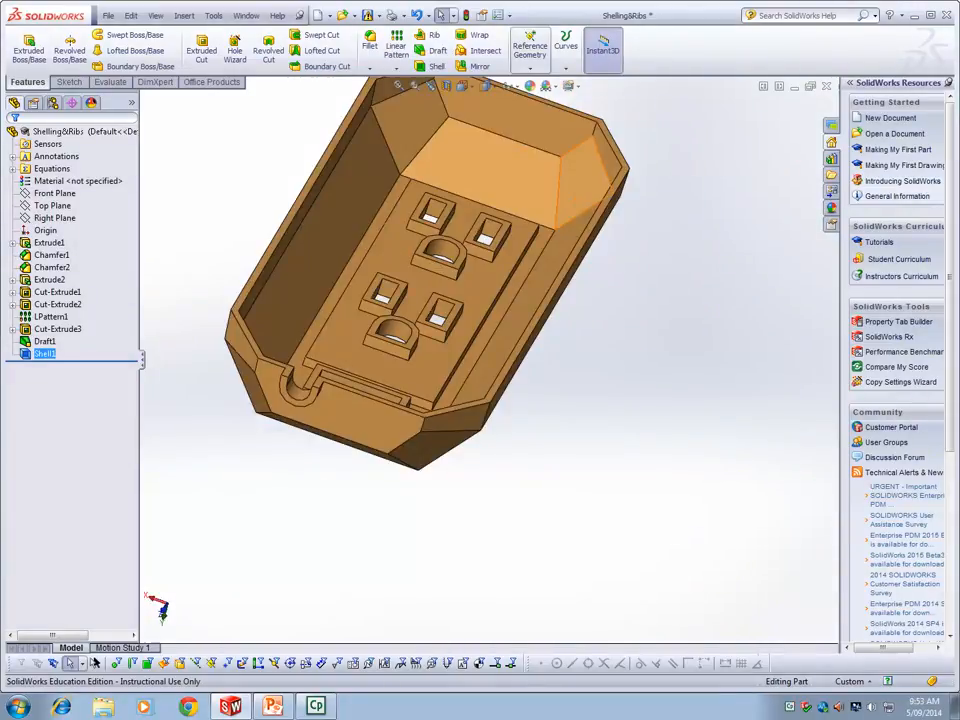
# Step: Try defining a reference plane through three corner vertices at both ends of the shelled housing
pyautogui.click(530, 48)
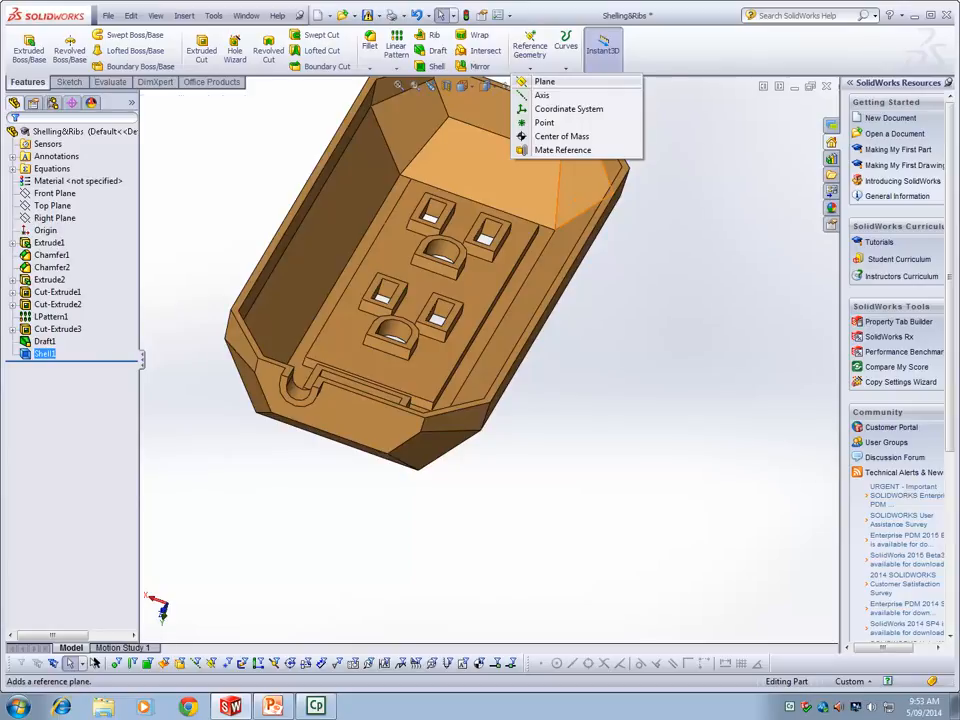
pyautogui.click(542, 81)
pyautogui.moveTo(550, 260); pyautogui.dragTo(508, 418, button='middle')
pyautogui.scroll(-2, 488, 350)
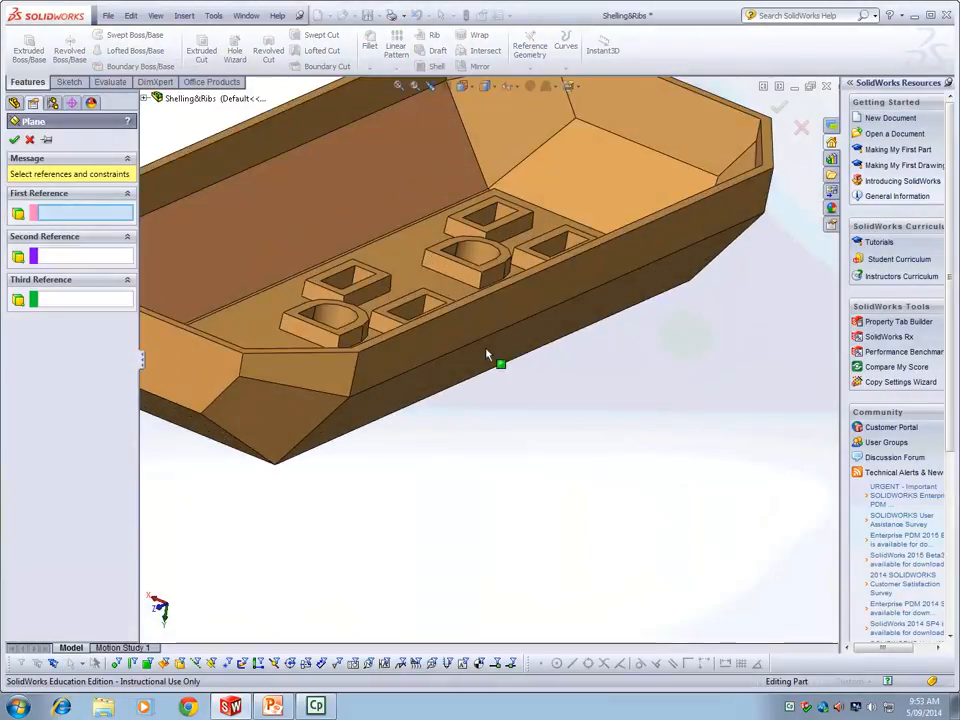
pyautogui.scroll(3, 489, 401)
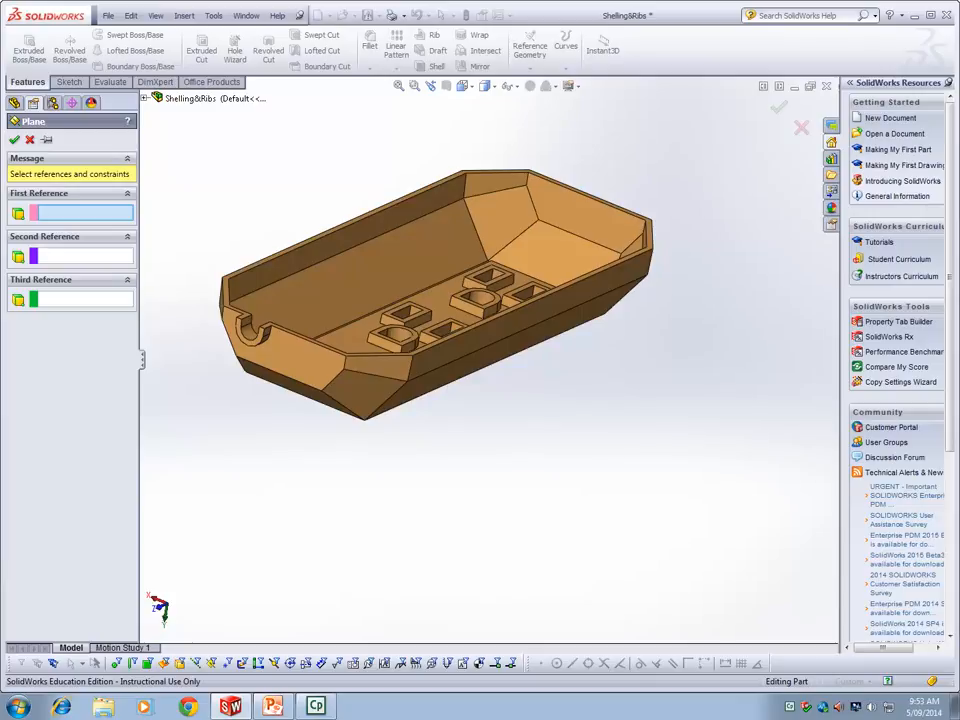
pyautogui.moveTo(298, 459); pyautogui.dragTo(251, 452, button='middle')
pyautogui.click(281, 328)
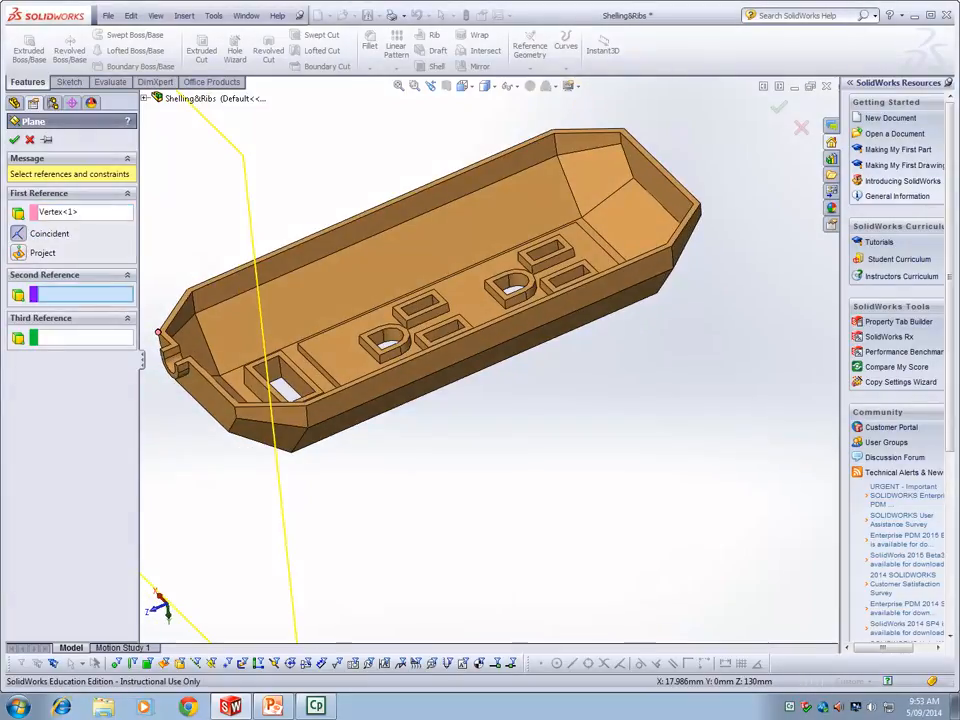
pyautogui.click(582, 217)
pyautogui.moveTo(582, 217); pyautogui.dragTo(579, 609, button='middle')
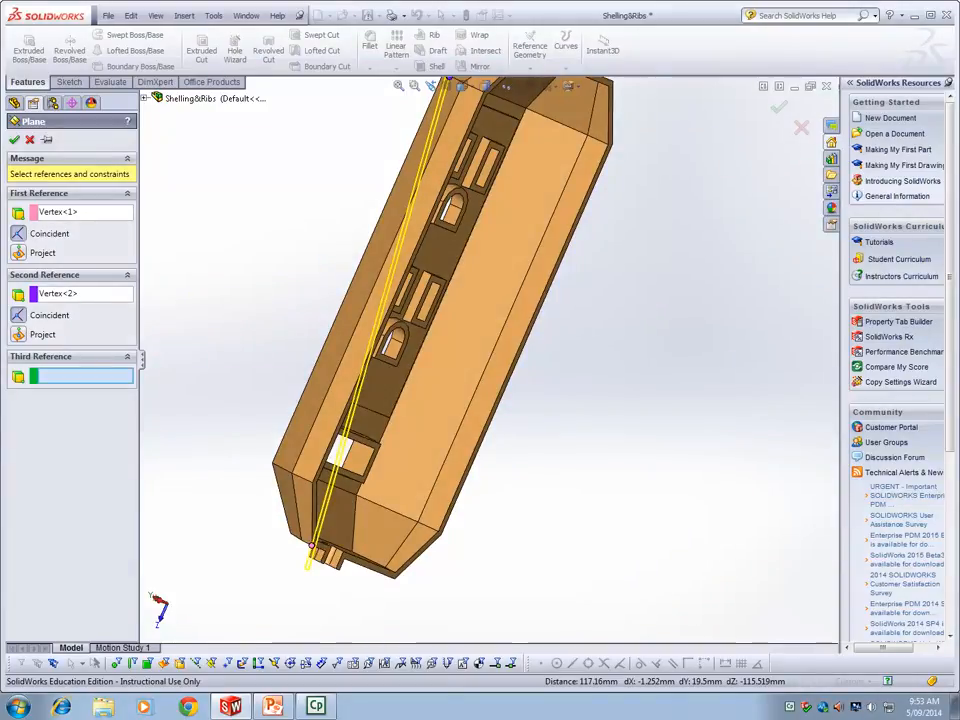
pyautogui.moveTo(560, 508); pyautogui.dragTo(499, 484, button='middle')
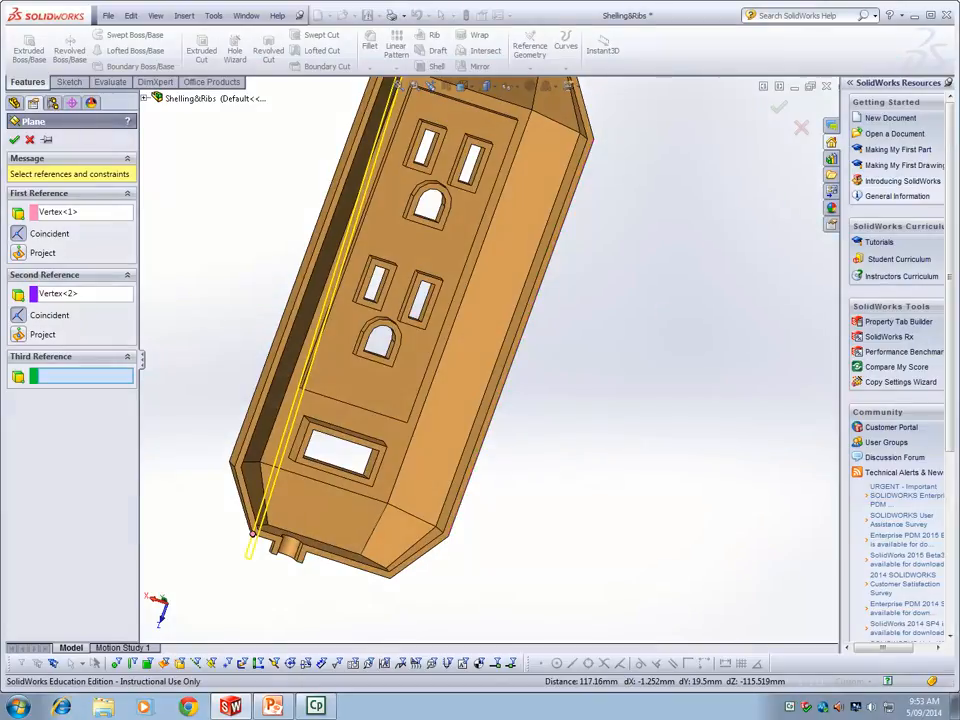
pyautogui.click(386, 574)
pyautogui.moveTo(386, 574); pyautogui.dragTo(579, 371, button='middle')
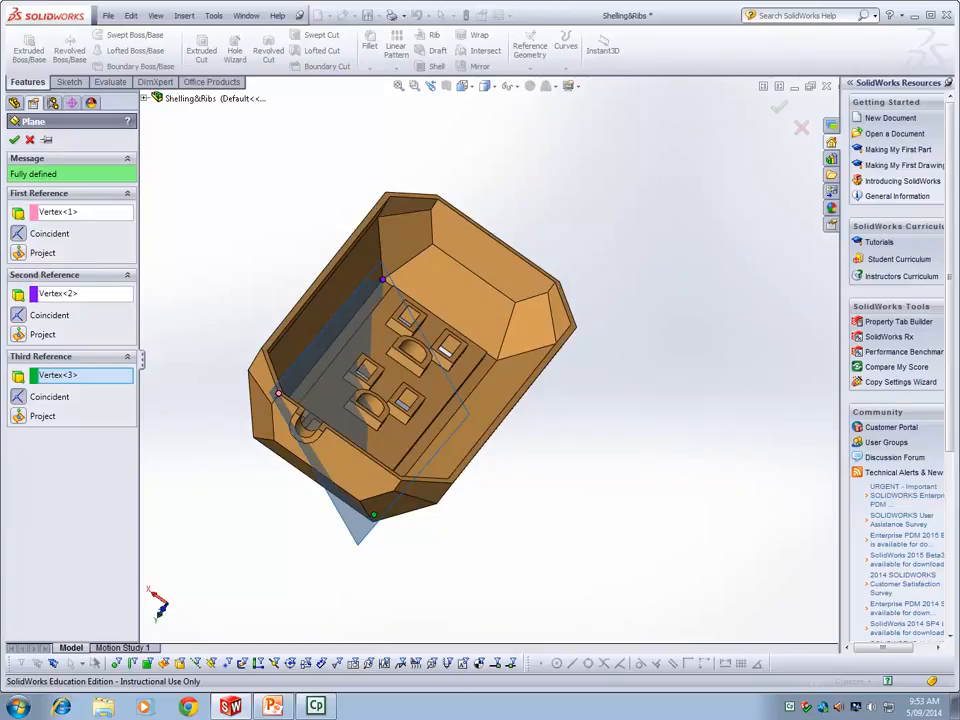
pyautogui.press('Escape')
# Step: Start a new reference plane, try a 10 mm offset from the Front Plane, and clear that reference
pyautogui.click(530, 46)
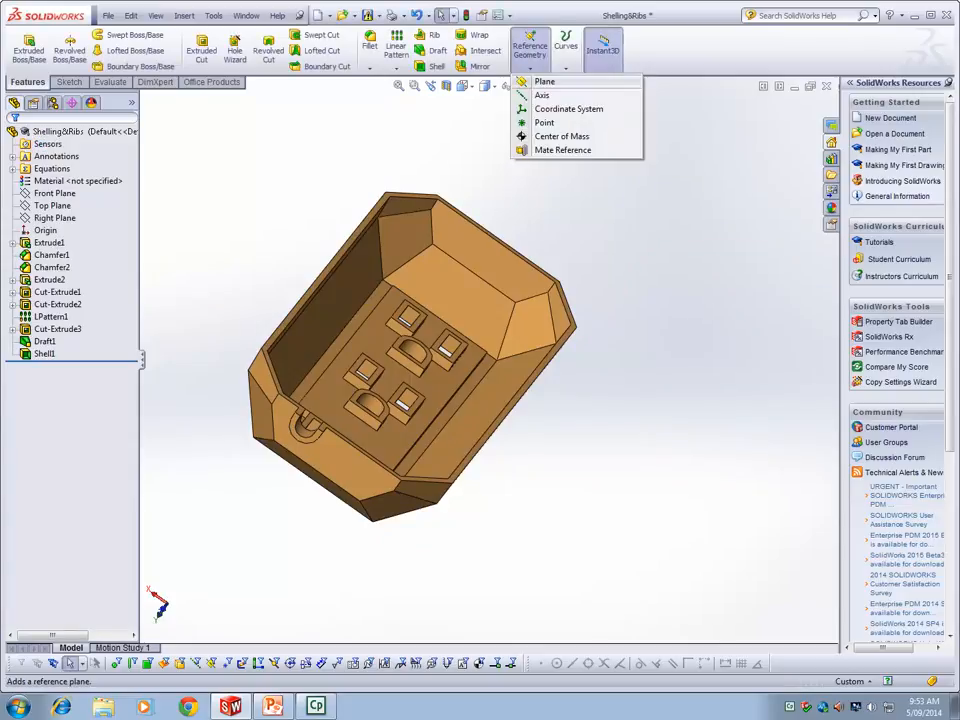
pyautogui.click(544, 80)
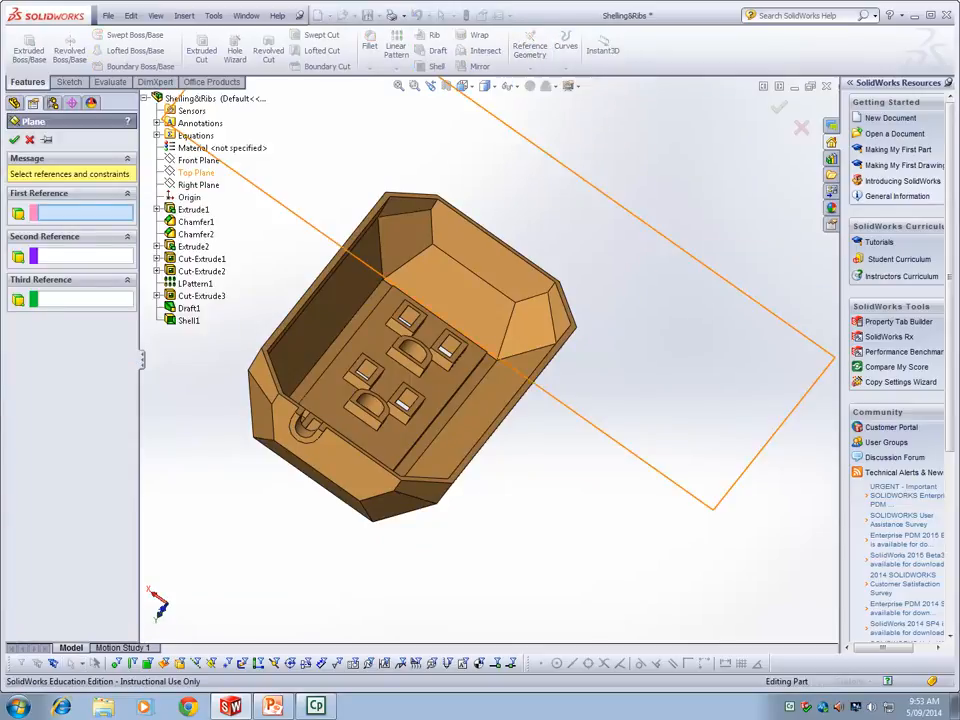
pyautogui.scroll(4, 236, 495)
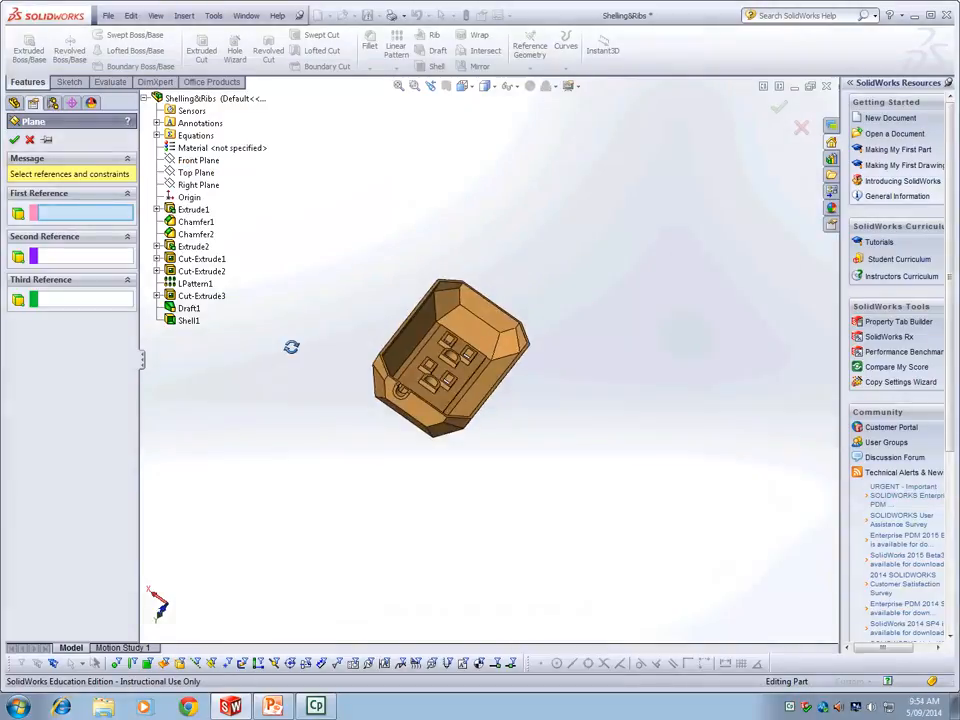
pyautogui.moveTo(289, 345); pyautogui.dragTo(272, 306, button='middle')
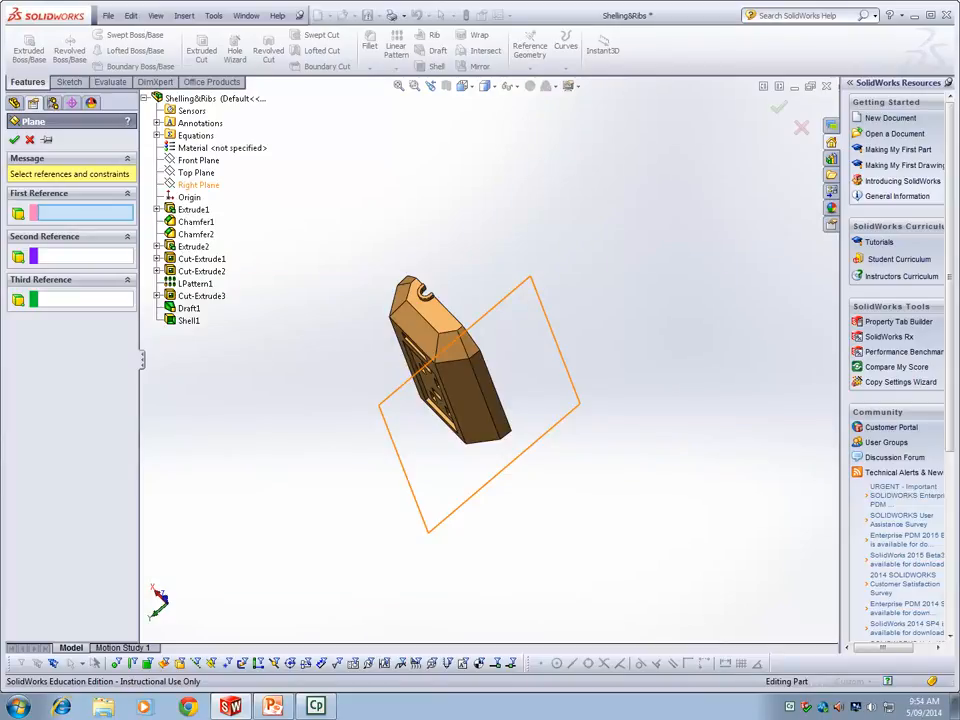
pyautogui.click(198, 160)
pyautogui.moveTo(289, 420); pyautogui.dragTo(262, 455, button='middle')
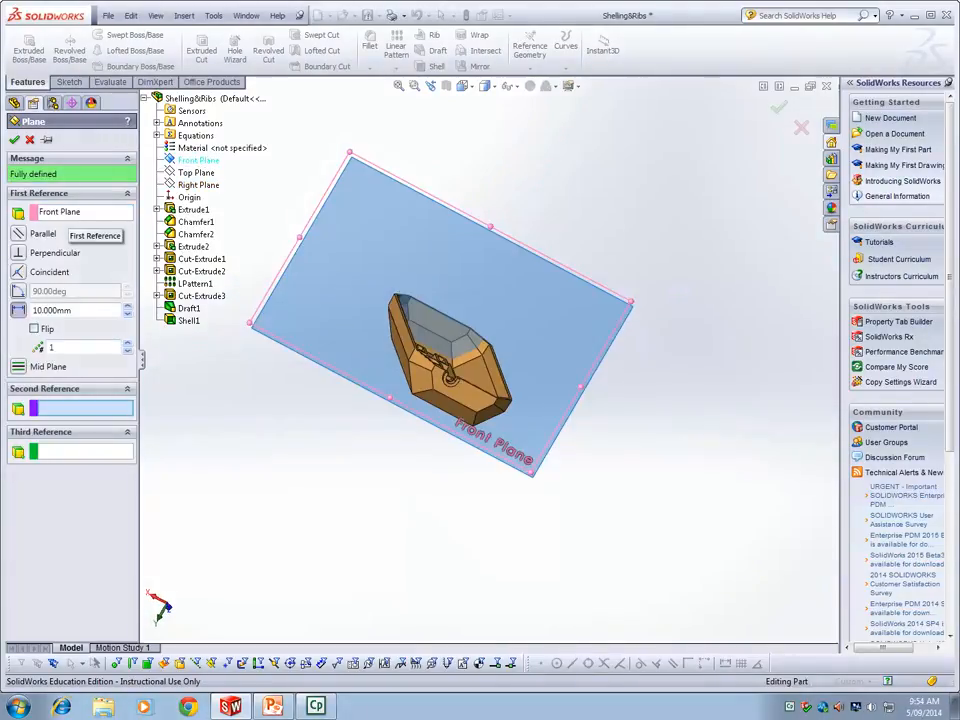
pyautogui.click(70, 212)
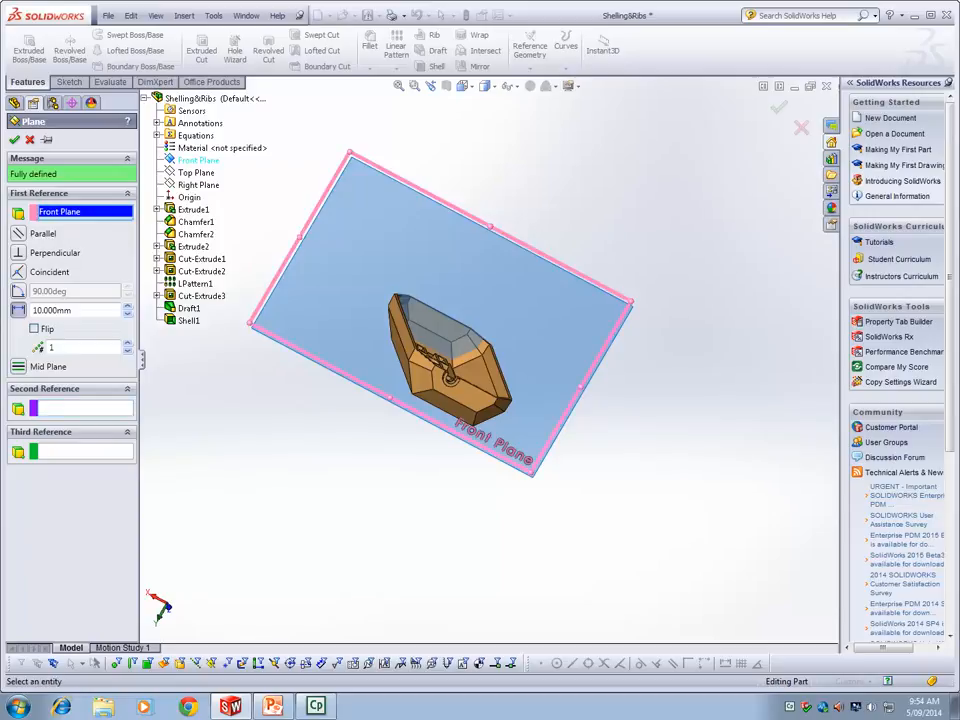
pyautogui.rightClick(85, 212)
pyautogui.click(121, 225)
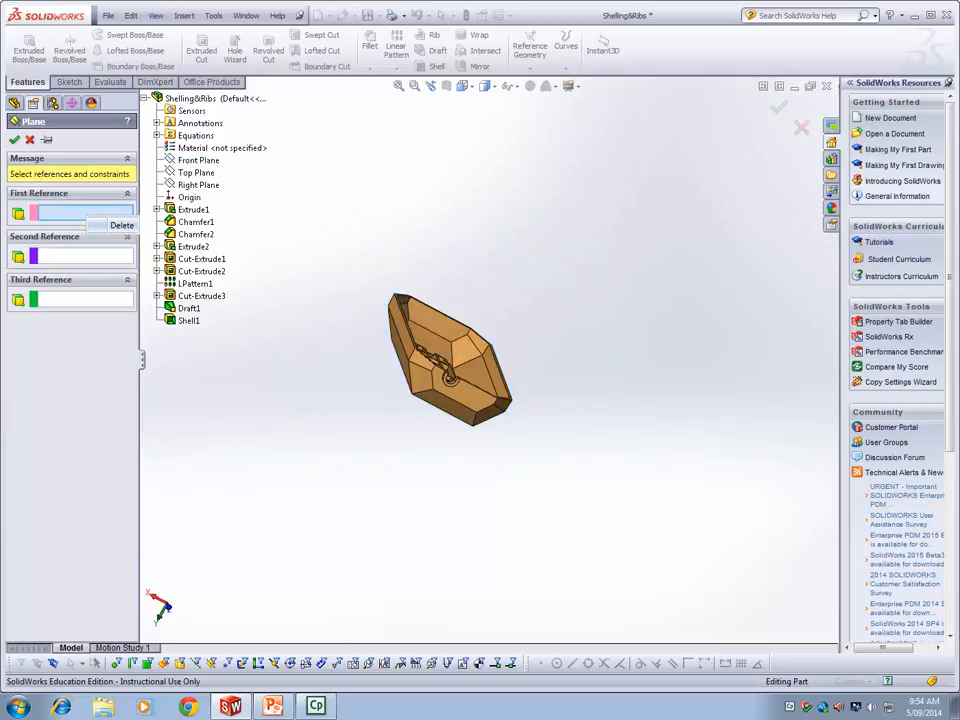
# Step: Try perpendicular, mid-plane and parallel constraints against the Top Plane for the new plane, and clear that reference
pyautogui.click(196, 172)
pyautogui.moveTo(300, 470); pyautogui.dragTo(299, 388, button='middle')
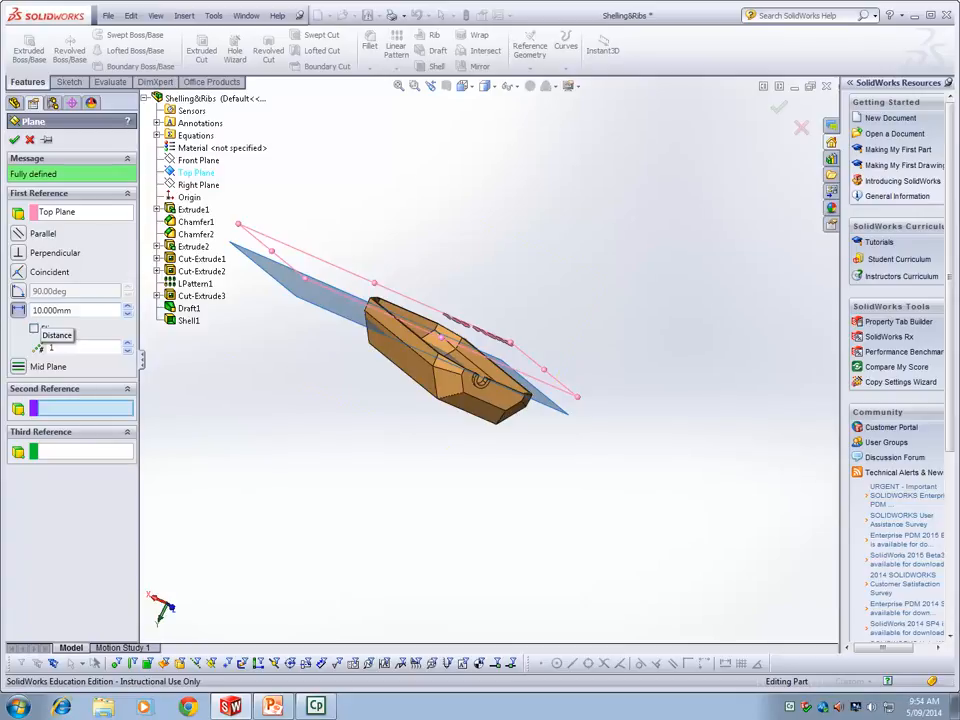
pyautogui.click(20, 252)
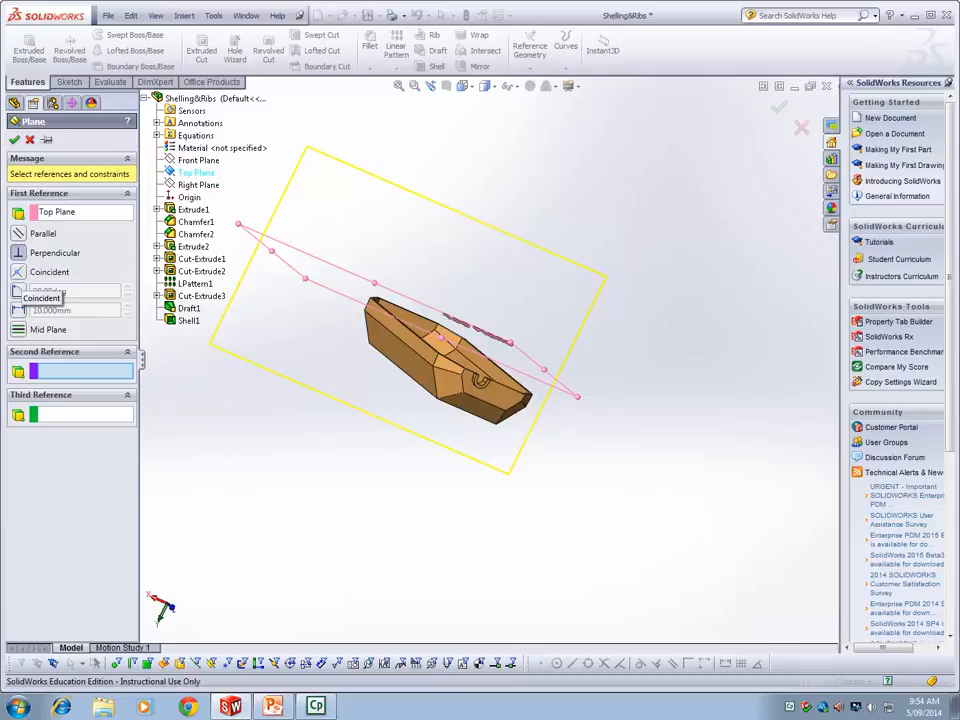
pyautogui.click(18, 329)
pyautogui.moveTo(190, 490); pyautogui.dragTo(350, 568, button='middle')
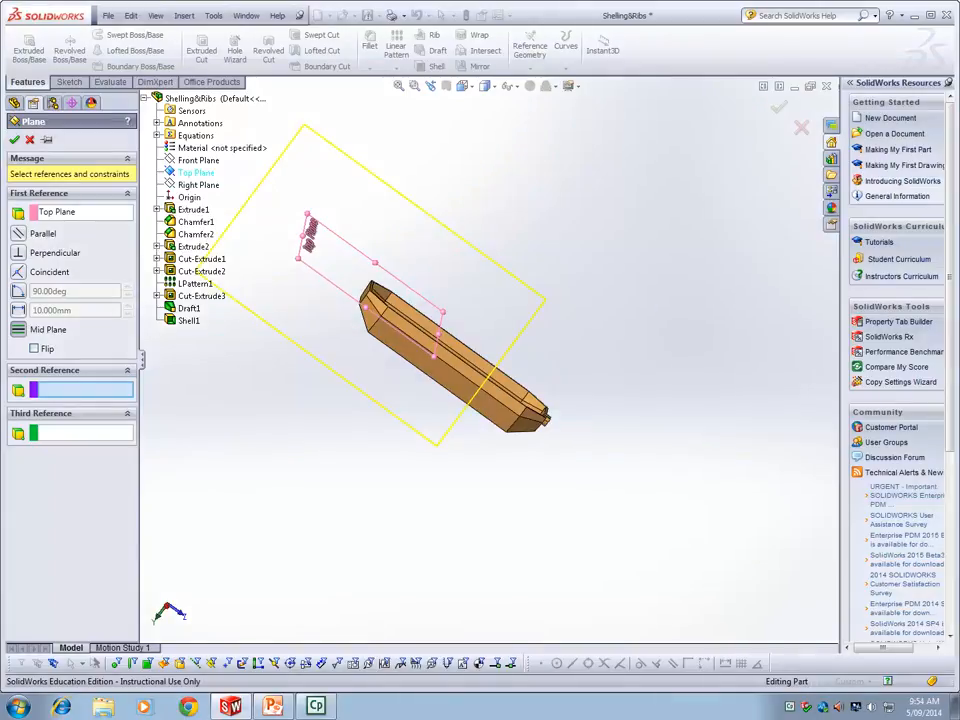
pyautogui.moveTo(425, 430); pyautogui.dragTo(387, 486, button='middle')
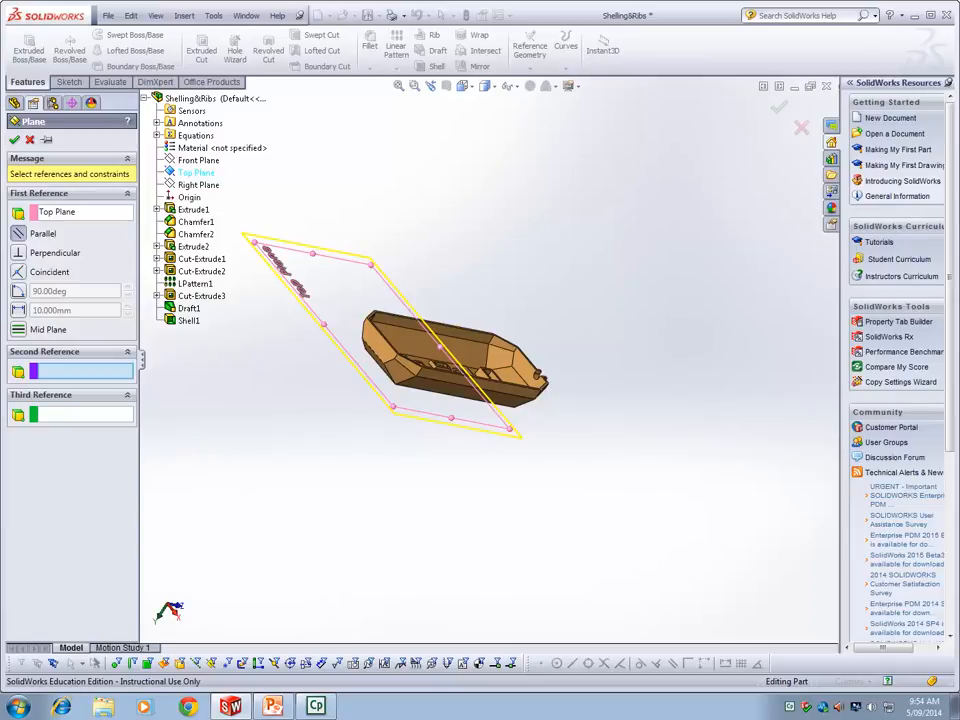
pyautogui.scroll(3, 487, 355)
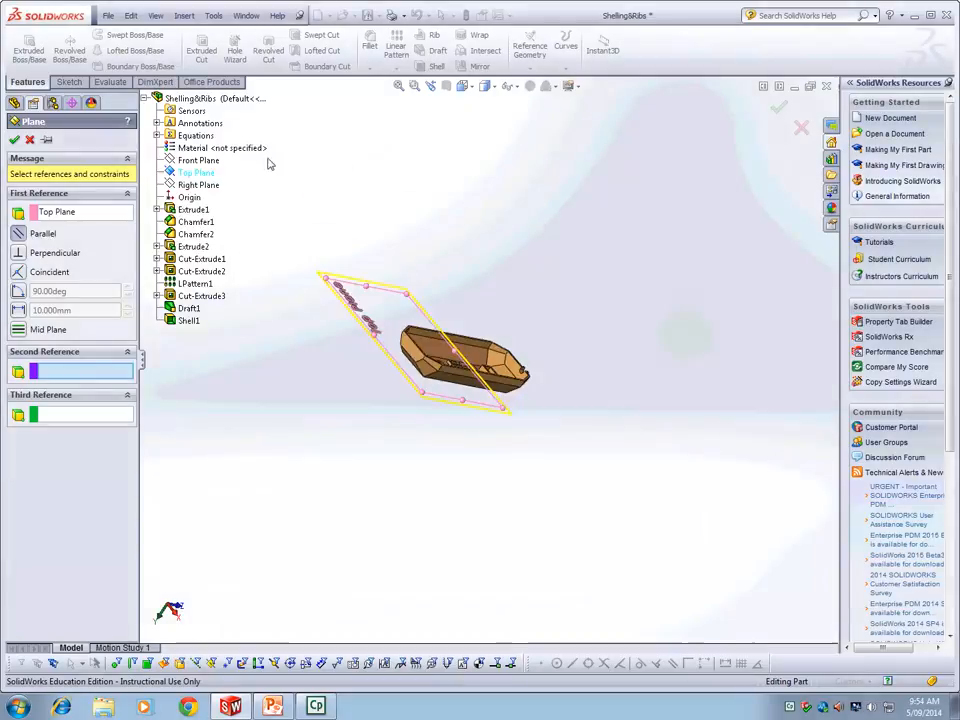
pyautogui.click(66, 212)
pyautogui.rightClick(97, 215)
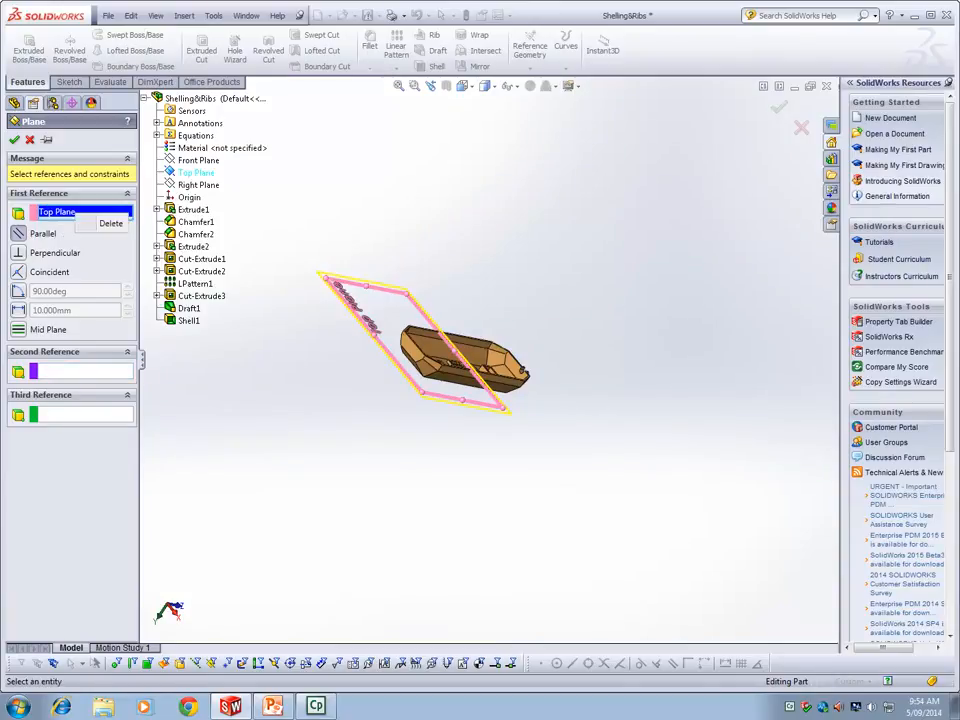
pyautogui.click(110, 223)
# Step: Try a plane at 90° to the Top Plane with the Right Plane as second reference, and remove the Right Plane
pyautogui.moveTo(206, 356); pyautogui.dragTo(203, 372, button='middle')
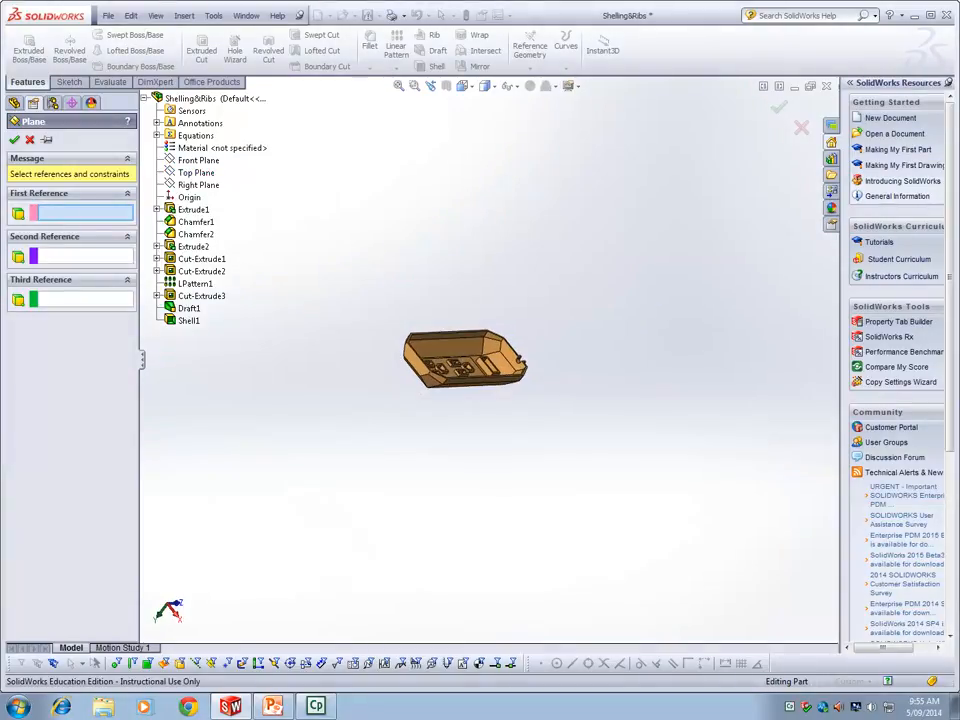
pyautogui.scroll(-4, 416, 389)
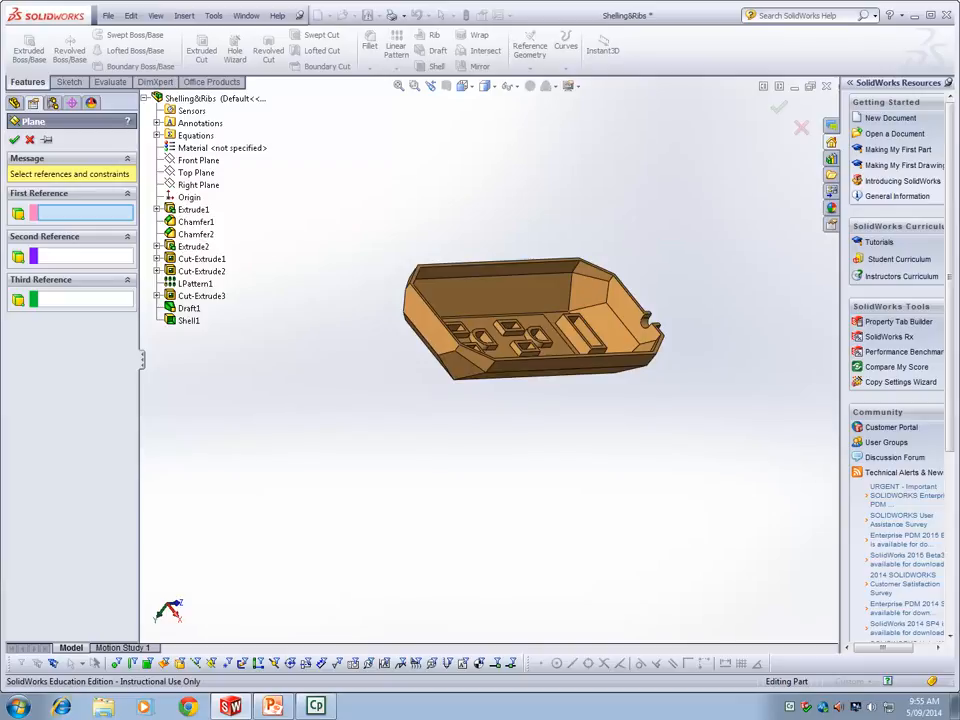
pyautogui.click(196, 172)
pyautogui.moveTo(206, 356); pyautogui.dragTo(309, 356, button='middle')
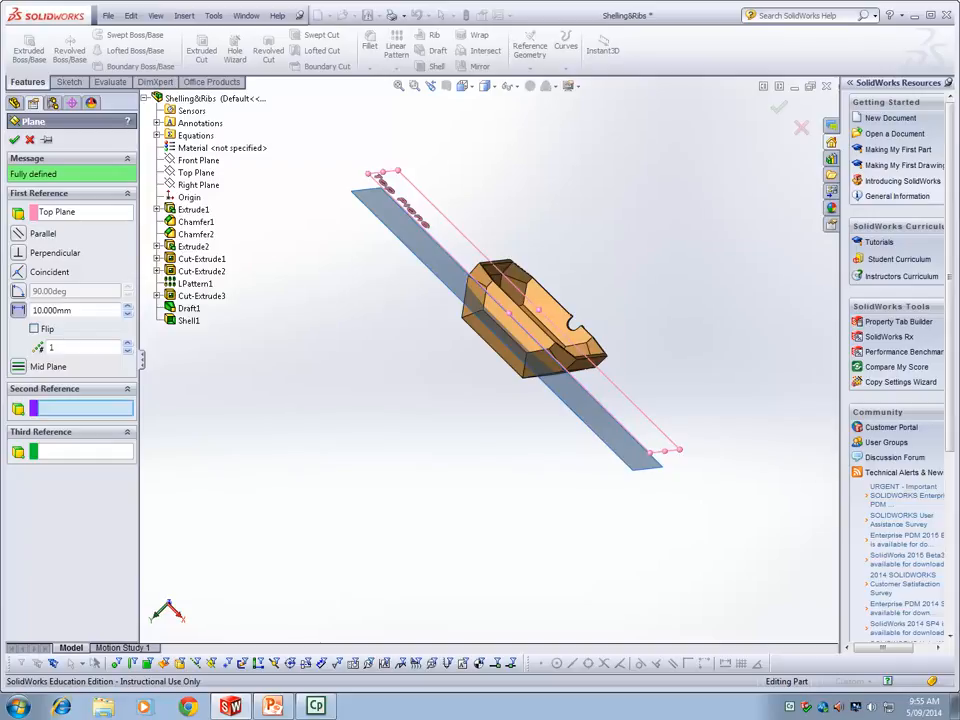
pyautogui.click(18, 291)
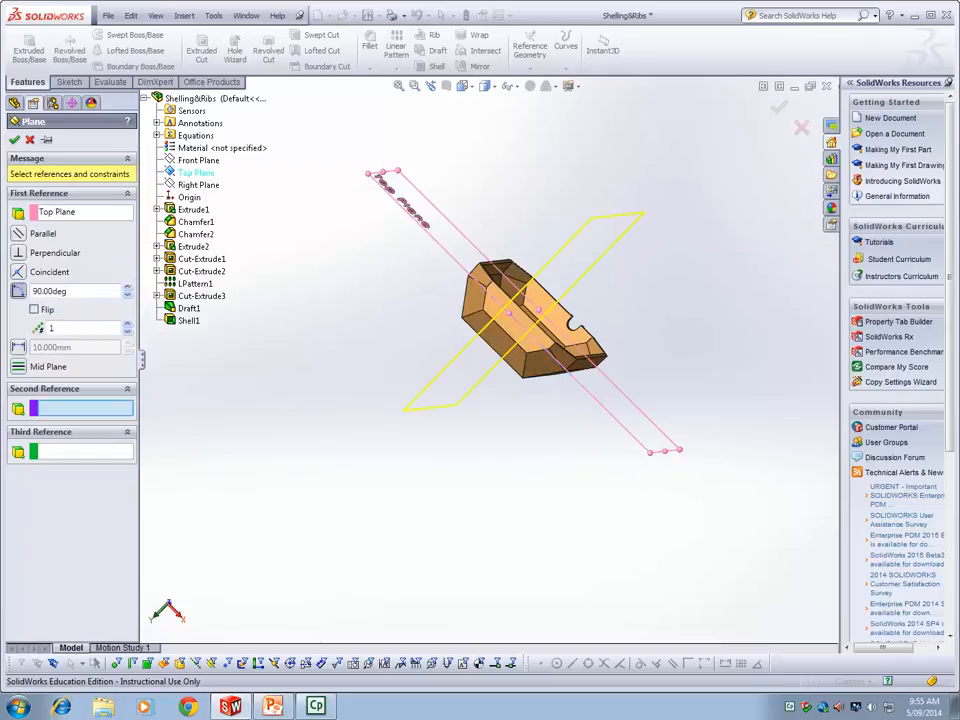
pyautogui.moveTo(298, 400); pyautogui.dragTo(356, 432, button='middle')
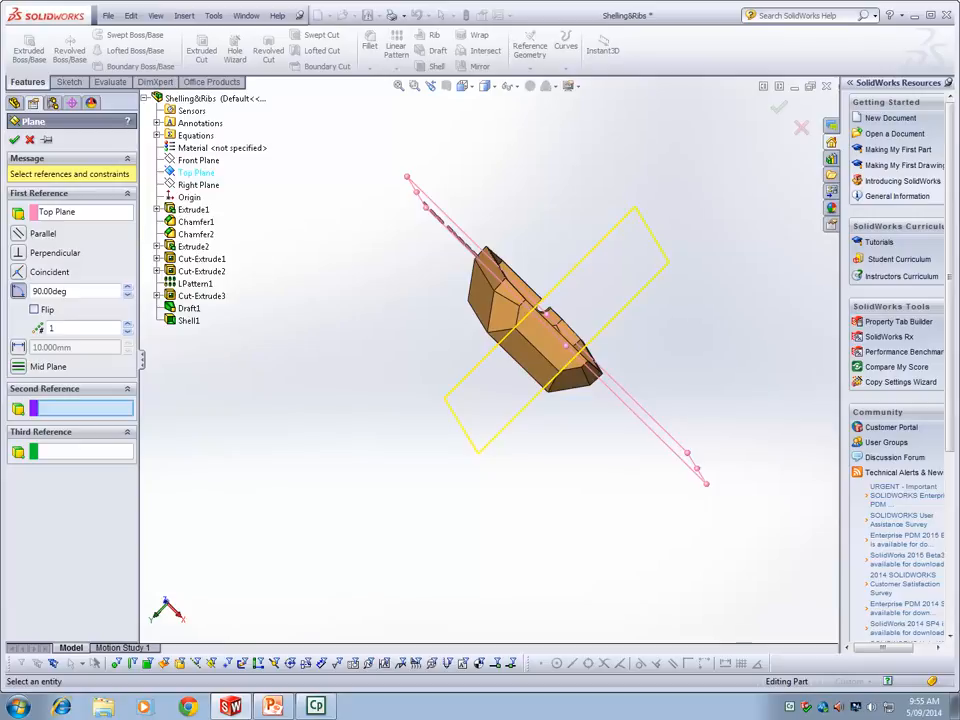
pyautogui.moveTo(305, 390); pyautogui.dragTo(327, 372, button='middle')
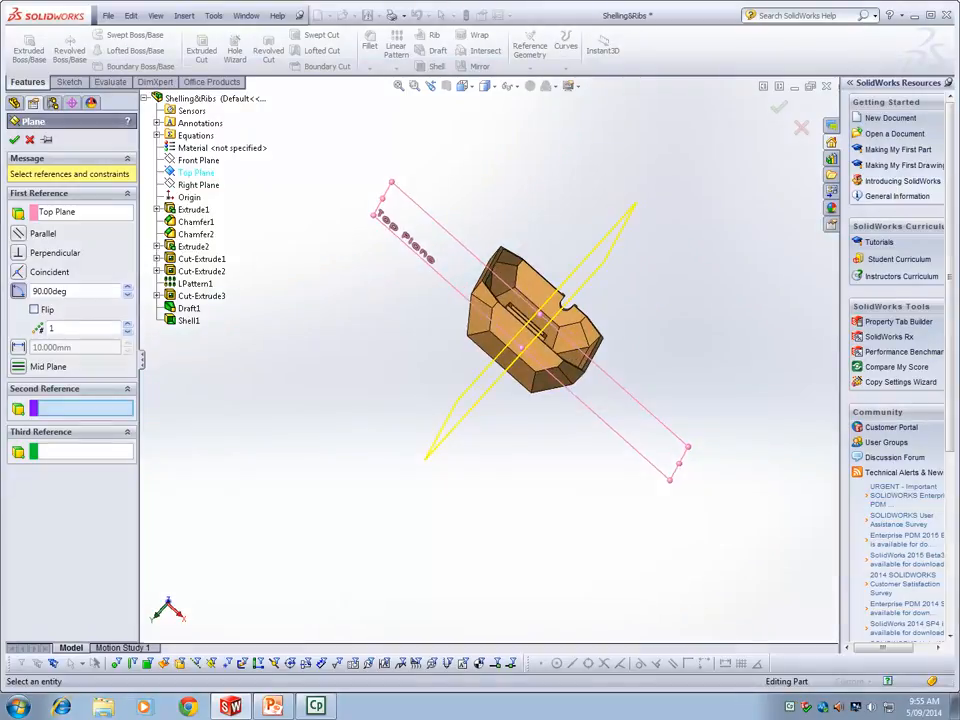
pyautogui.moveTo(327, 372); pyautogui.dragTo(411, 438, button='middle')
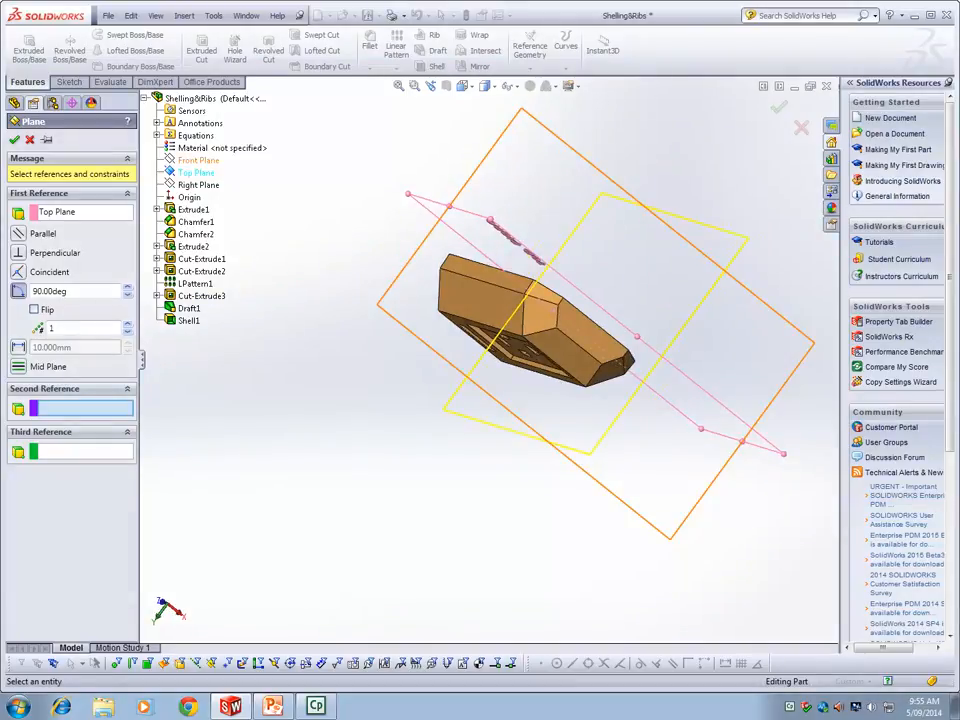
pyautogui.click(198, 185)
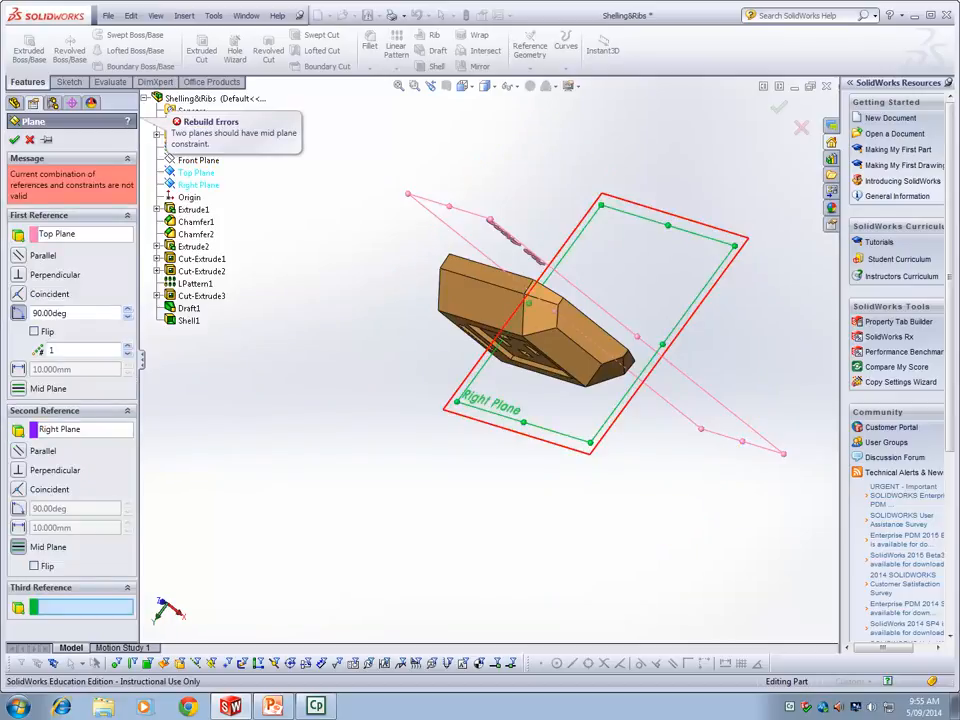
pyautogui.click(66, 429)
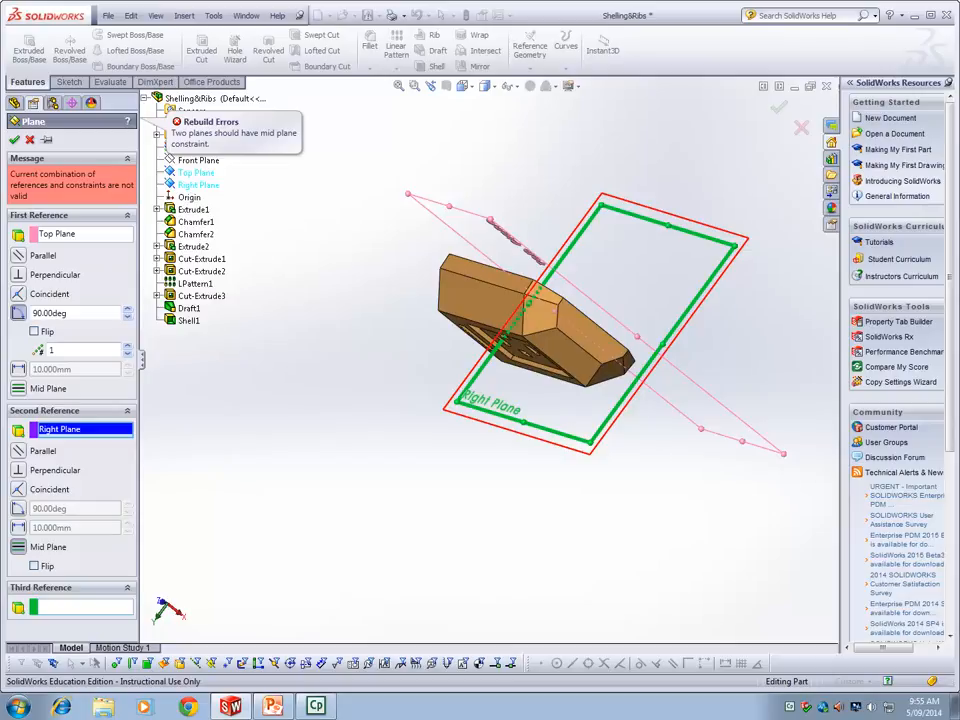
pyautogui.rightClick(66, 430)
pyautogui.click(105, 440)
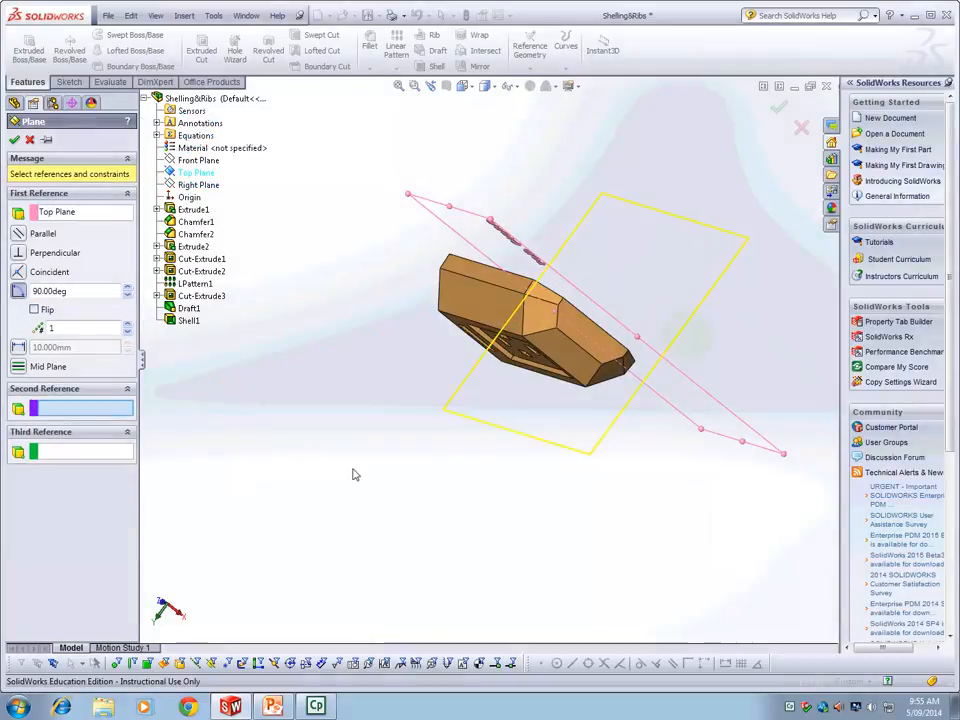
# Step: Try a plane at 43° to the Top Plane through an inner edge beside an outlet opening, and cancel the definition
pyautogui.moveTo(459, 570); pyautogui.dragTo(459, 463, button='middle')
pyautogui.scroll(-3, 457, 470)
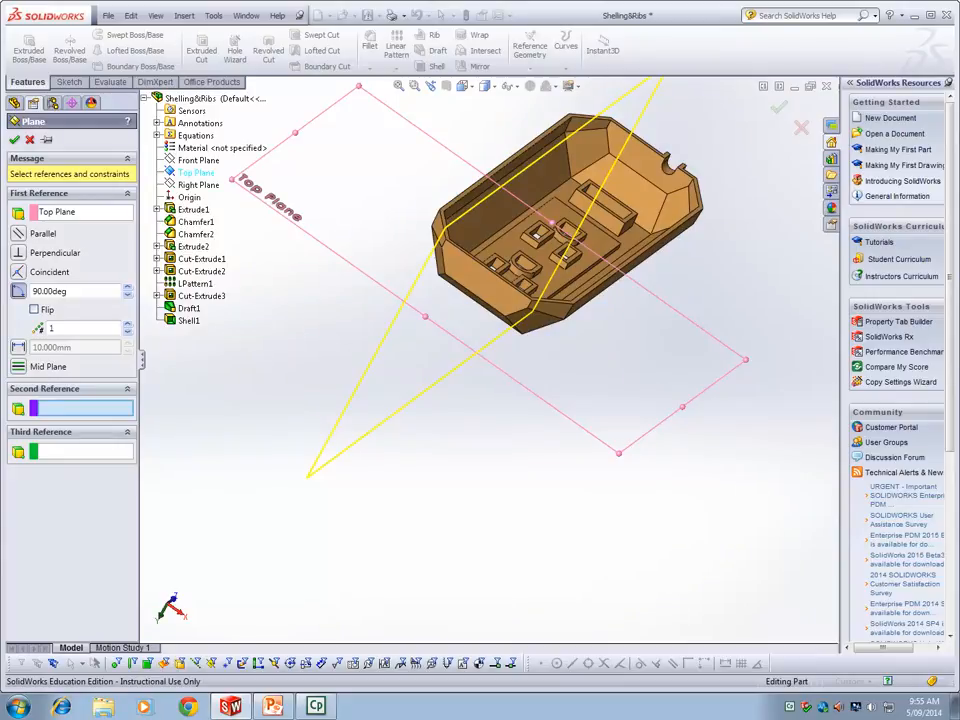
pyautogui.moveTo(457, 470)
pyautogui.mouseDown(button='middle')
pyautogui.moveTo(461, 478)
pyautogui.moveTo(448, 482)
pyautogui.mouseUp(button='middle')
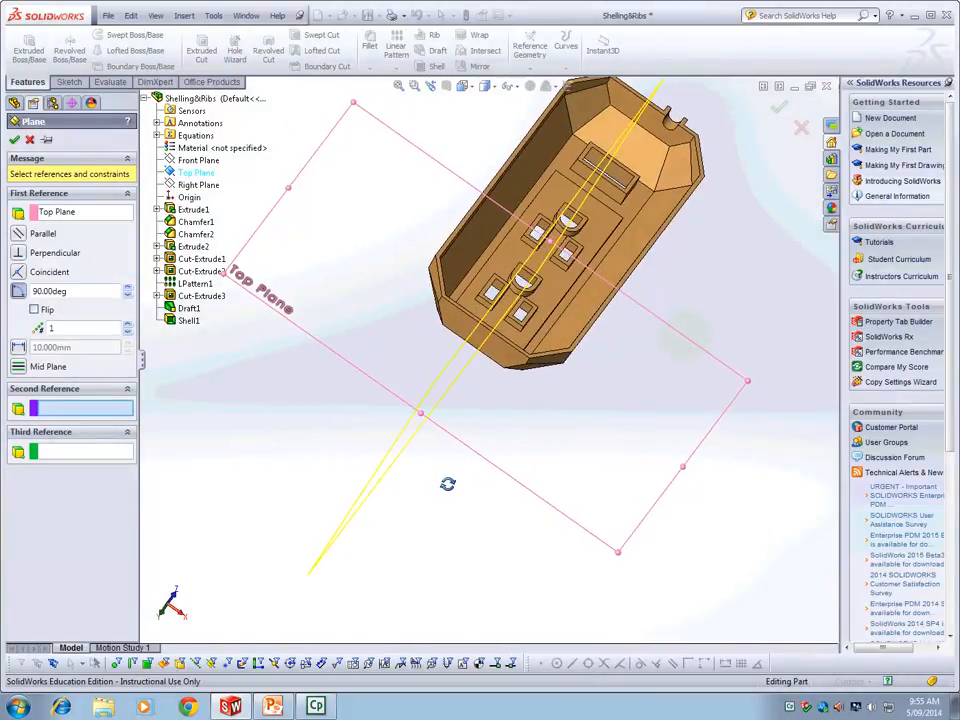
pyautogui.scroll(-4, 472, 345)
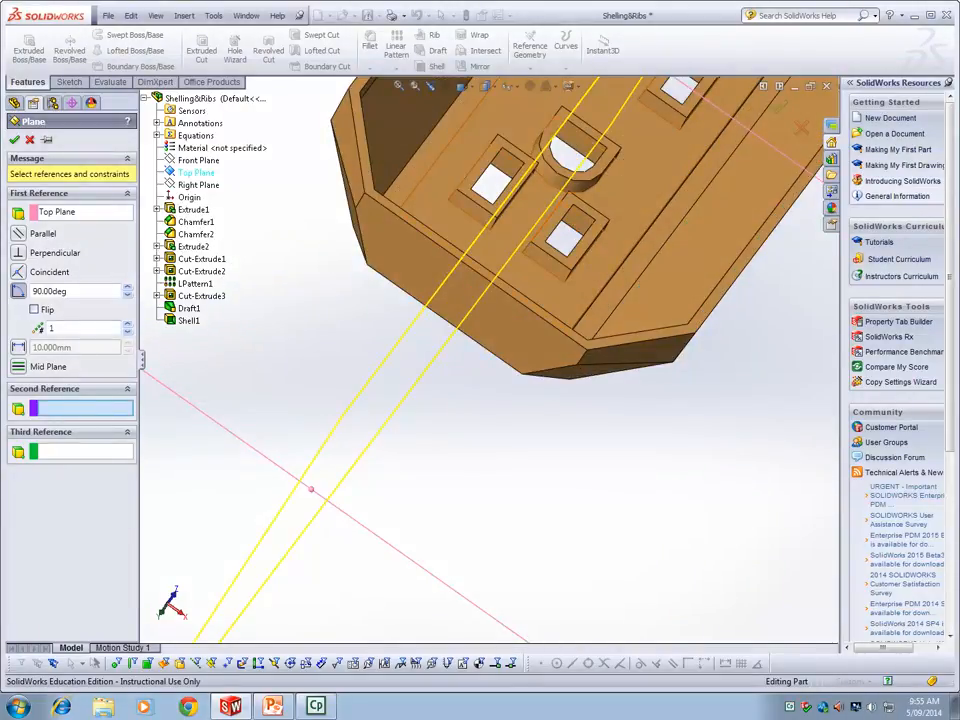
pyautogui.moveTo(525, 489); pyautogui.dragTo(550, 489, button='middle')
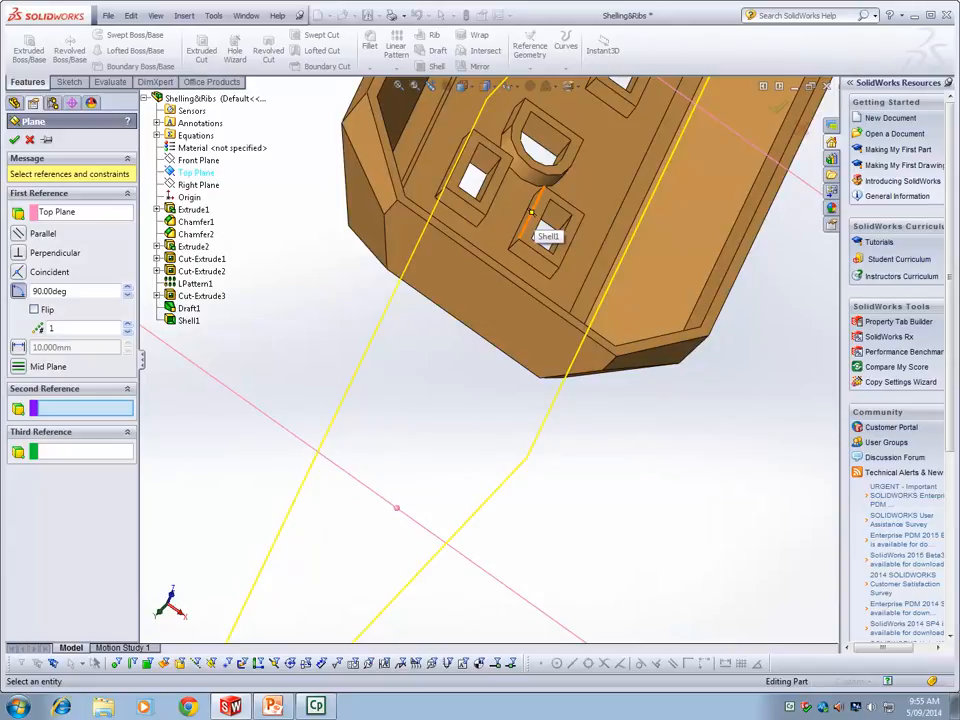
pyautogui.click(533, 213)
pyautogui.moveTo(533, 213); pyautogui.dragTo(500, 396, button='middle')
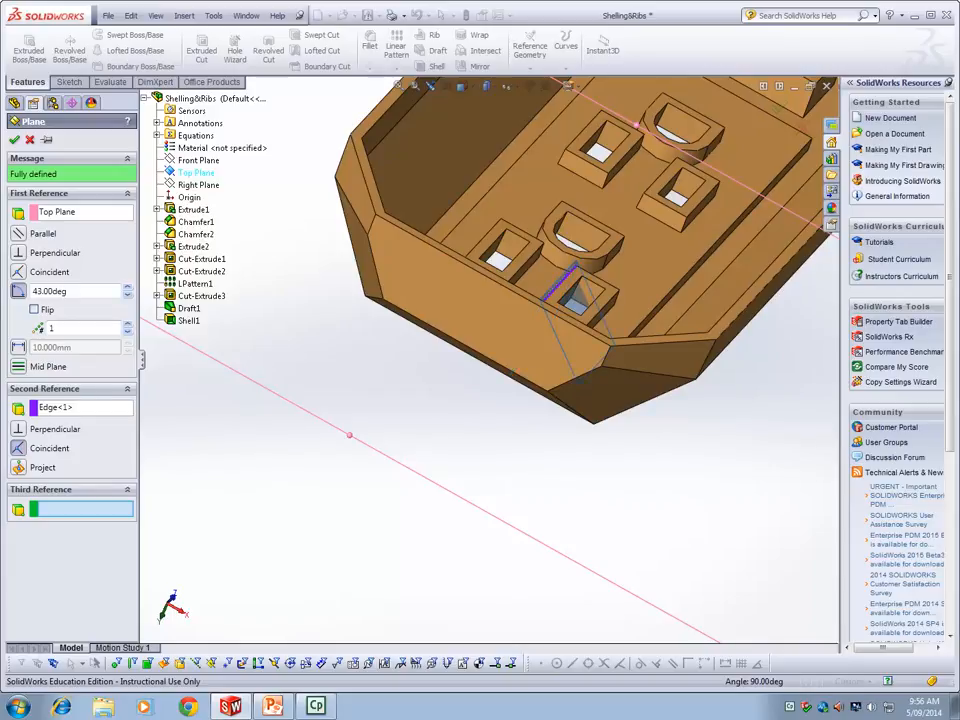
pyautogui.scroll(3, 489, 360)
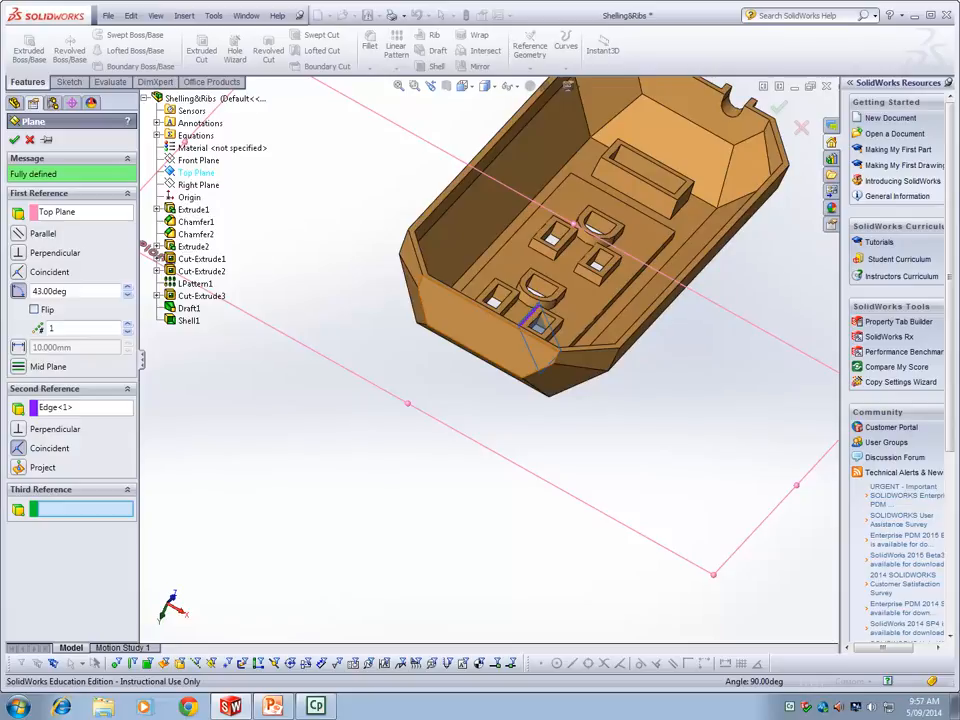
pyautogui.press('Escape')
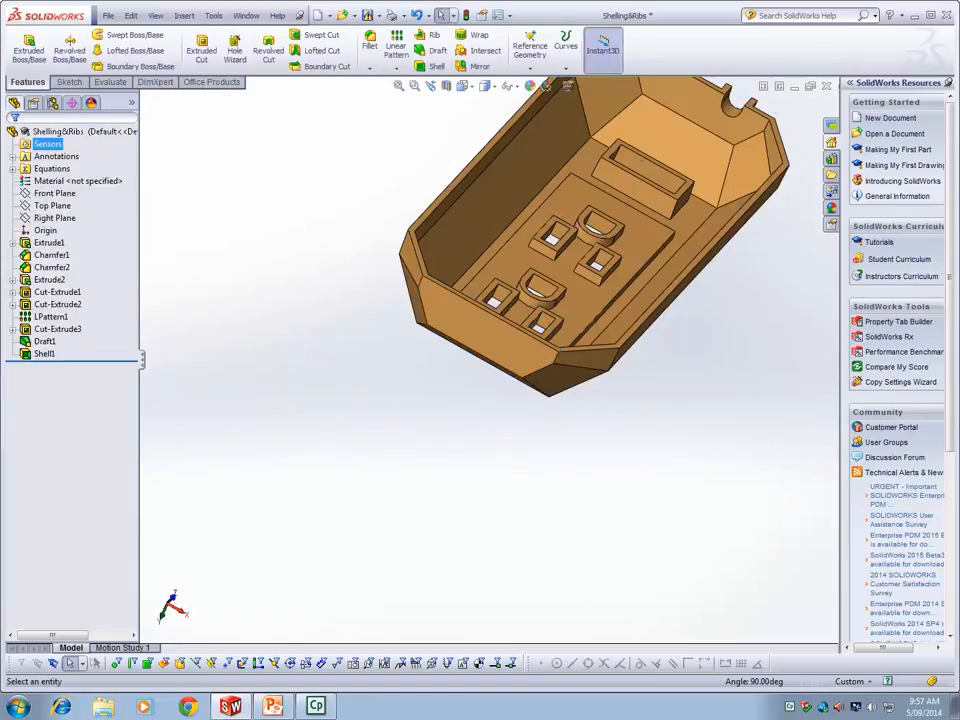
# Step: Create a reference plane offset 10 mm from the Top Plane
pyautogui.click(530, 48)
pyautogui.click(544, 81)
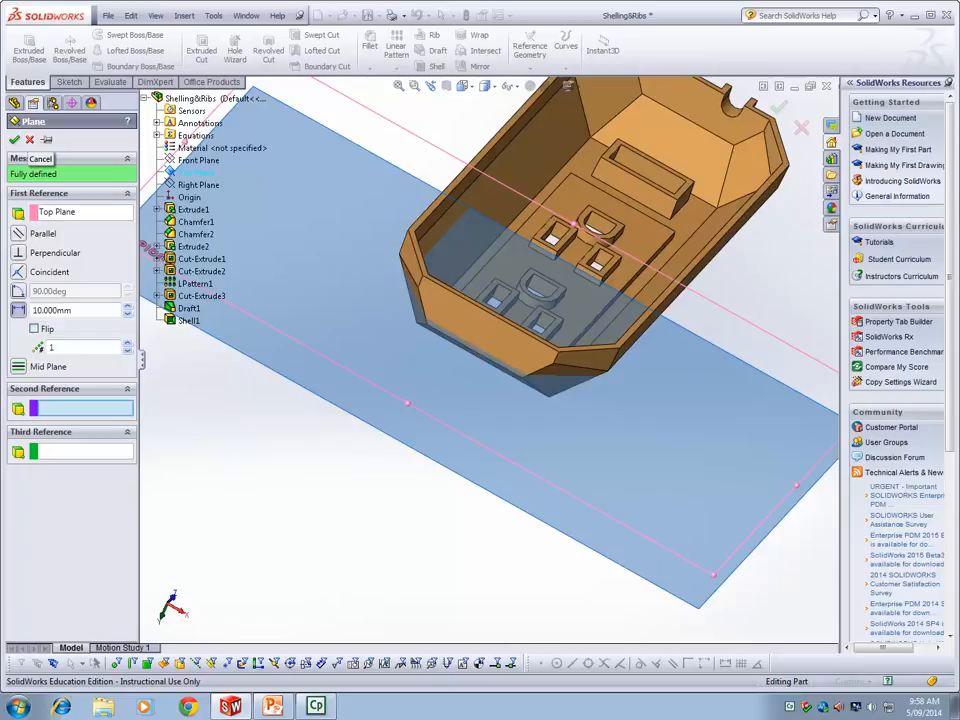
pyautogui.click(14, 139)
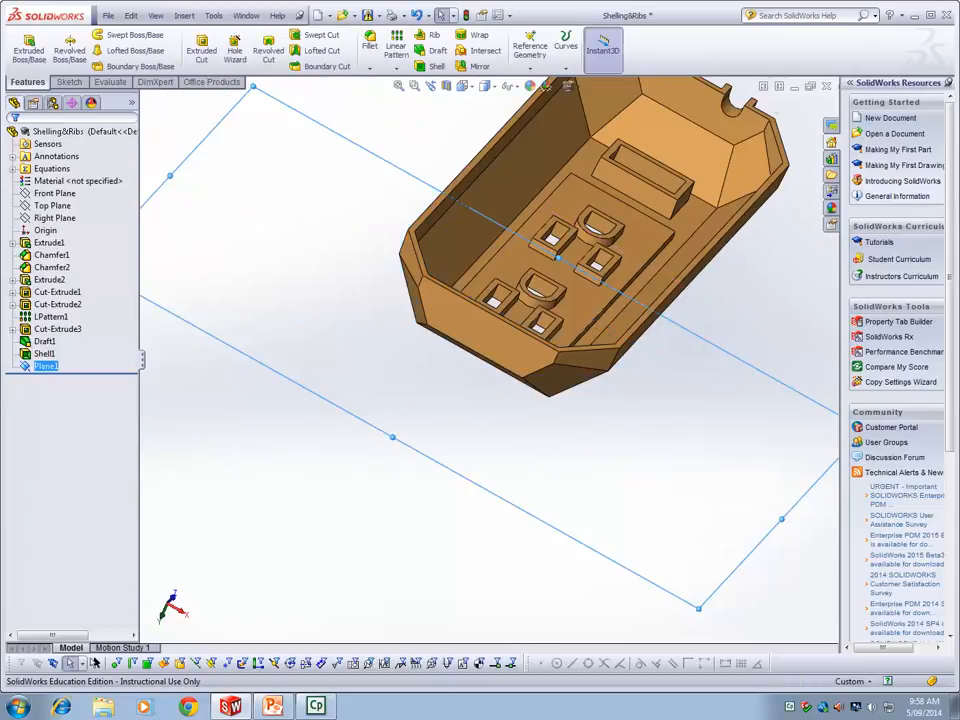
pyautogui.moveTo(369, 456); pyautogui.dragTo(450, 370, button='middle')
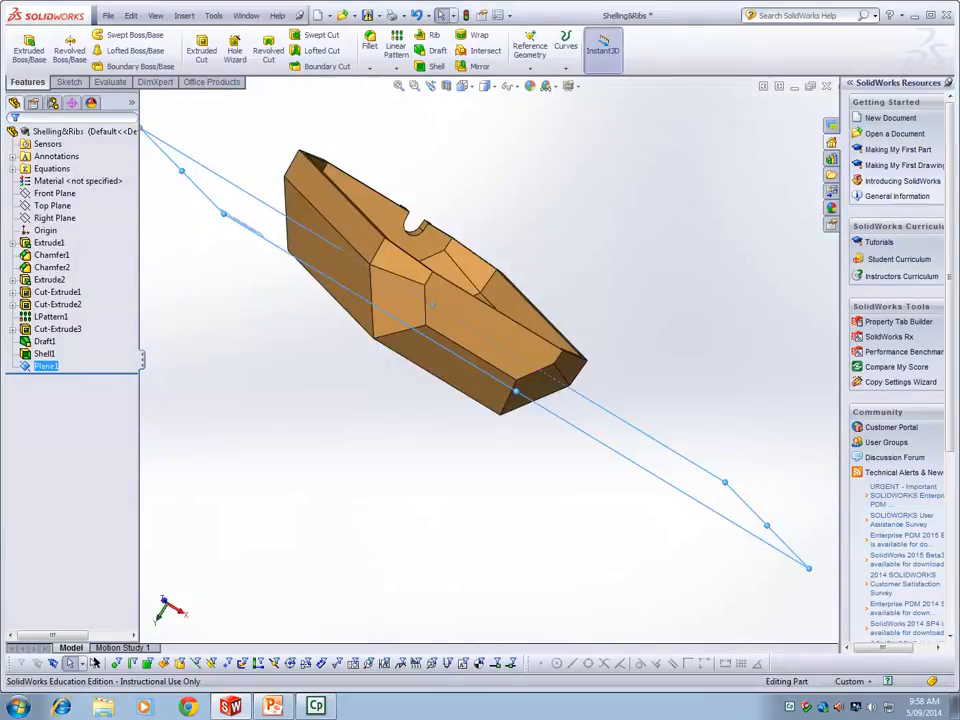
pyautogui.click(529, 46)
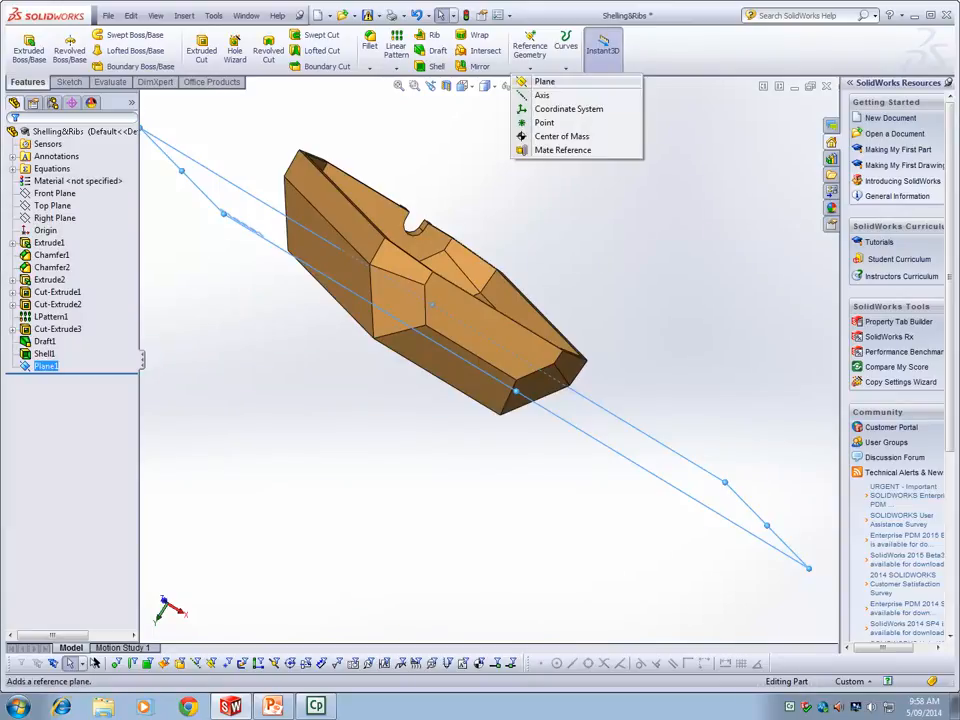
pyautogui.click(542, 81)
pyautogui.moveTo(279, 407); pyautogui.dragTo(272, 429, button='middle')
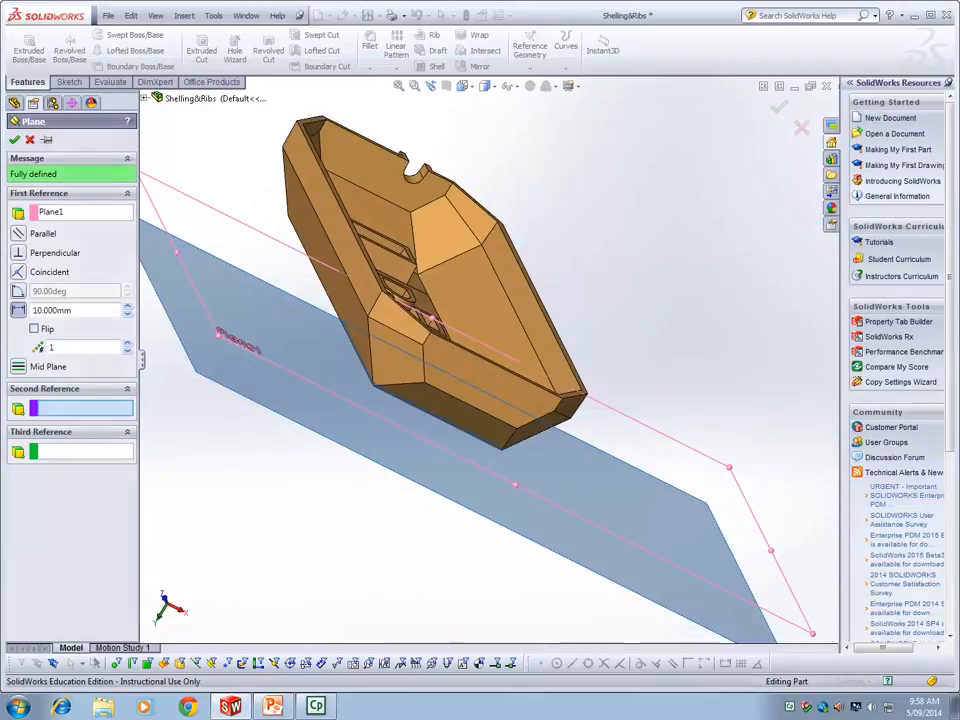
pyautogui.click(30, 140)
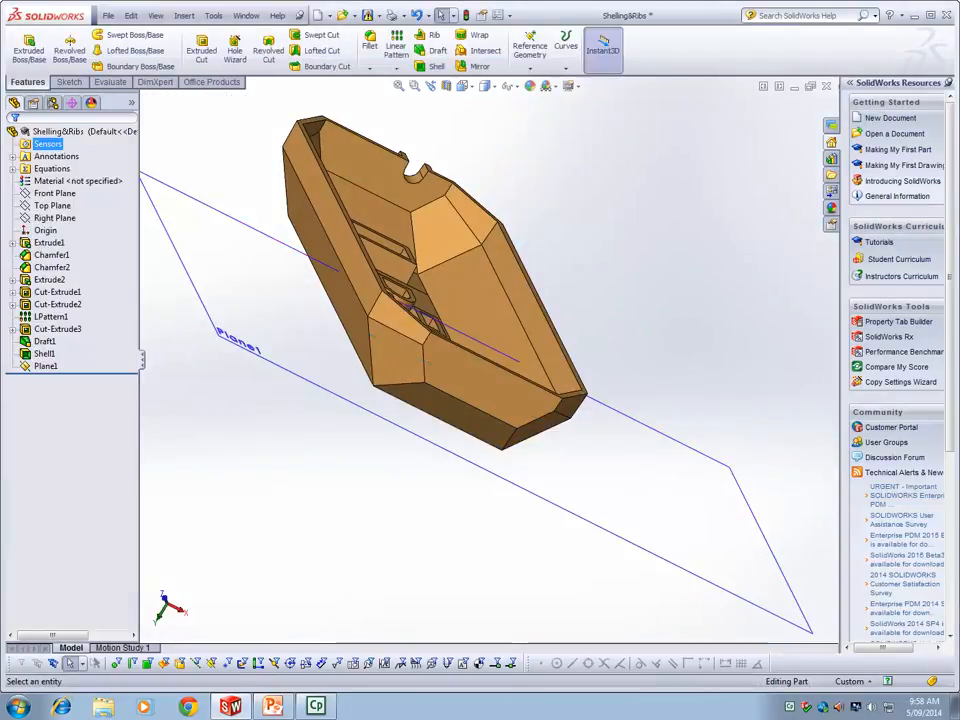
# Step: Reopen the new offset plane's definition, review its Top Plane reference and offset distance, and accept it
pyautogui.rightClick(46, 366)
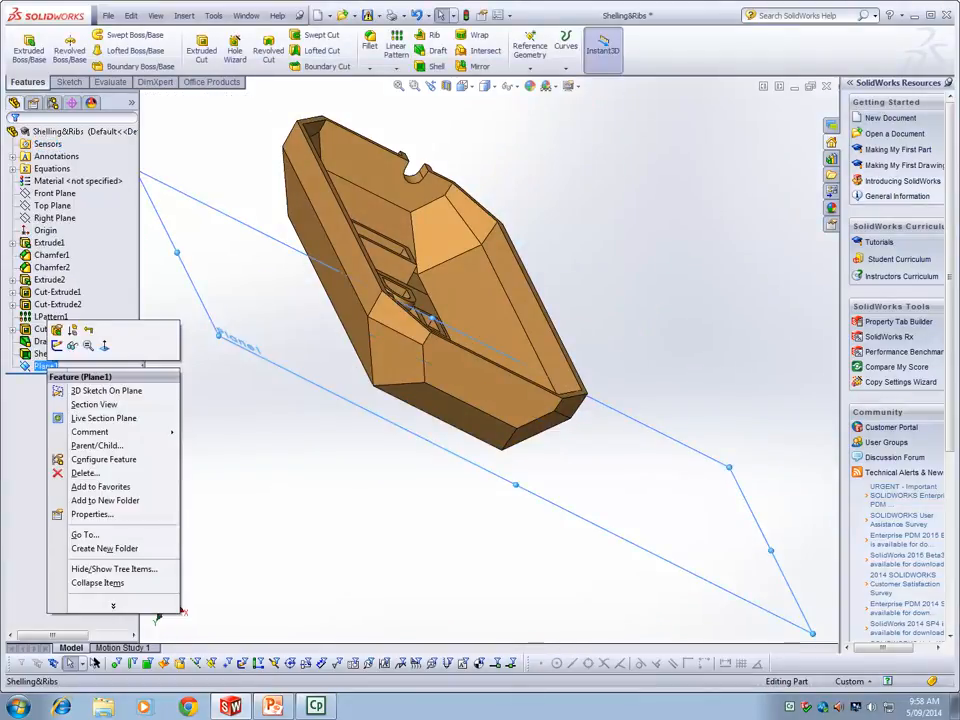
pyautogui.click(57, 330)
pyautogui.moveTo(175, 310); pyautogui.dragTo(263, 451, button='middle')
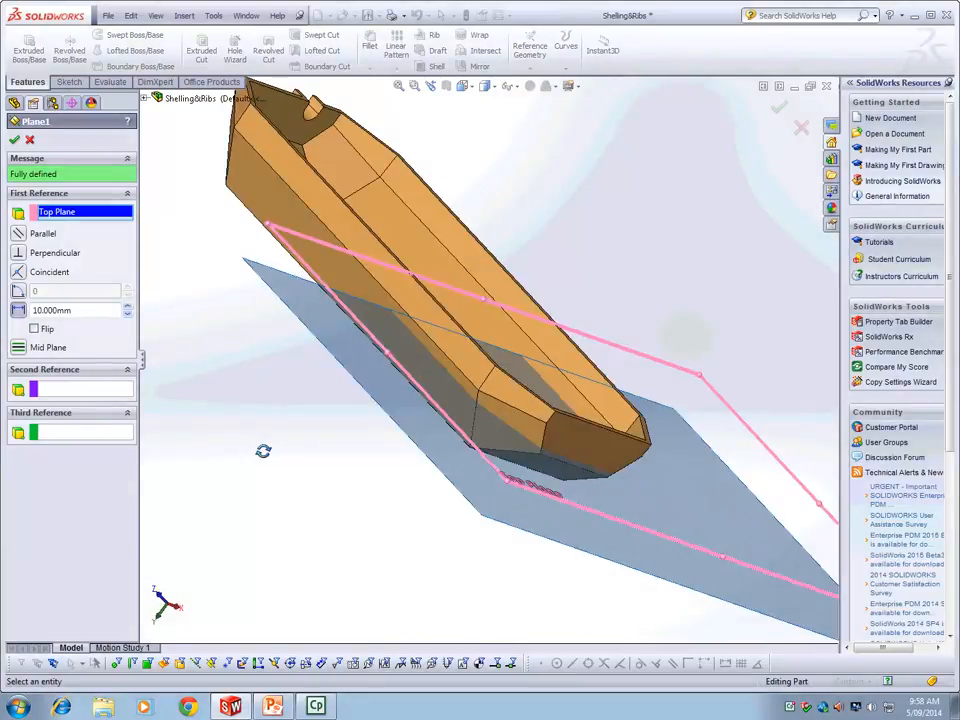
pyautogui.moveTo(263, 451); pyautogui.dragTo(263, 452, button='middle')
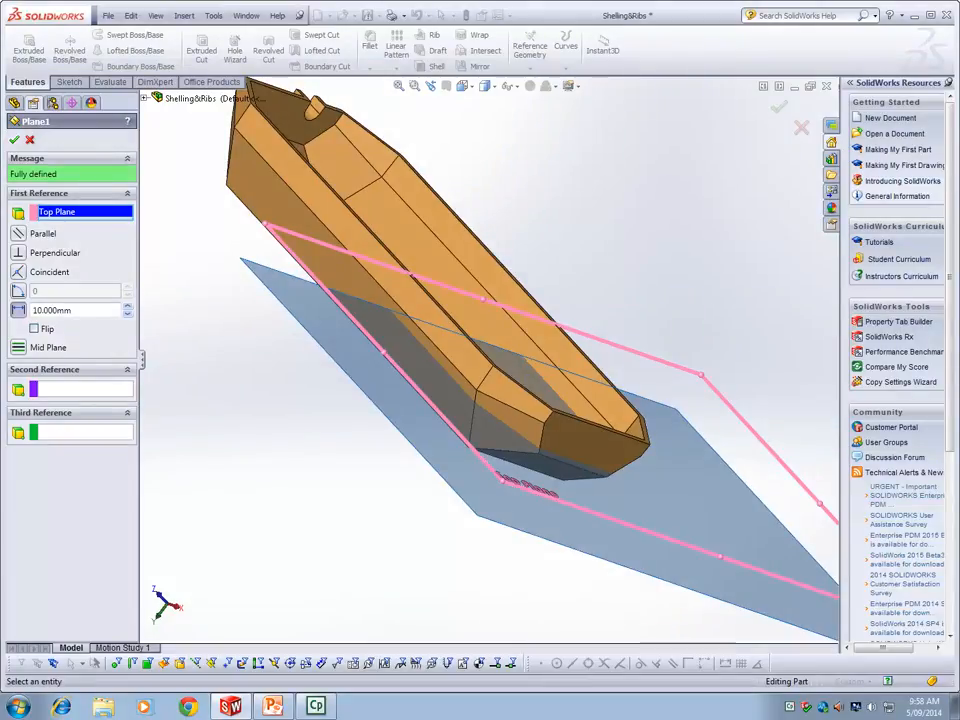
pyautogui.press('Return')
# Step: Accept the offset plane's definition and start a new sketch on that plane
pyautogui.scroll(3, 358, 452)
pyautogui.moveTo(358, 452); pyautogui.dragTo(296, 452, button='middle')
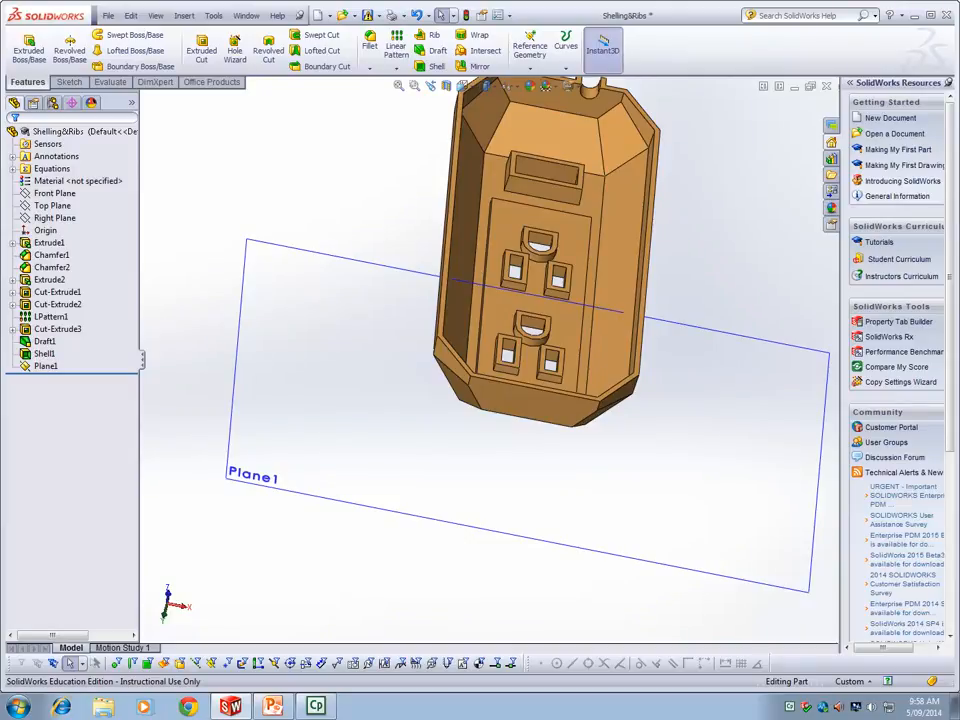
pyautogui.scroll(-2, 364, 411)
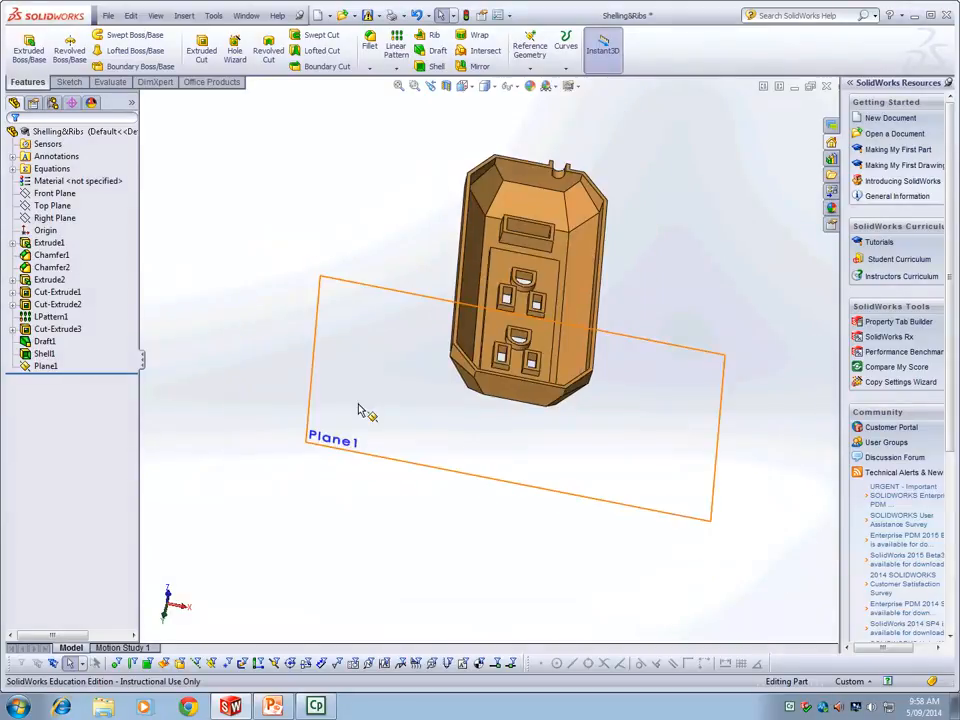
pyautogui.scroll(4, 415, 418)
pyautogui.keyDown('ctrl'); pyautogui.moveTo(413, 417); pyautogui.dragTo(346, 406, button='middle'); pyautogui.keyUp('ctrl')
pyautogui.click(33, 368)
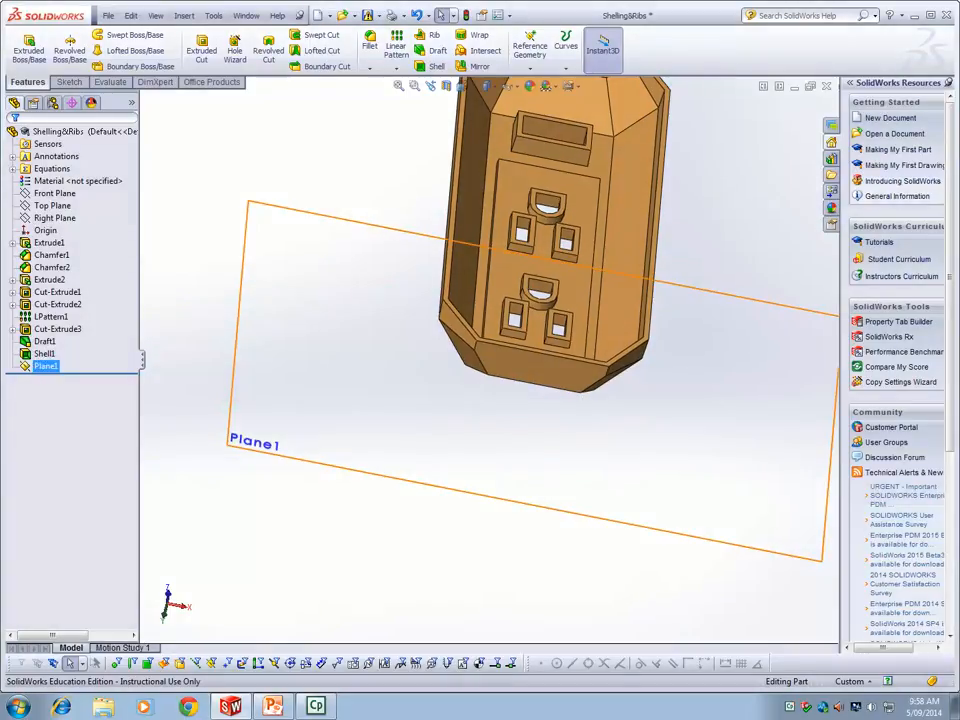
pyautogui.rightClick(38, 367)
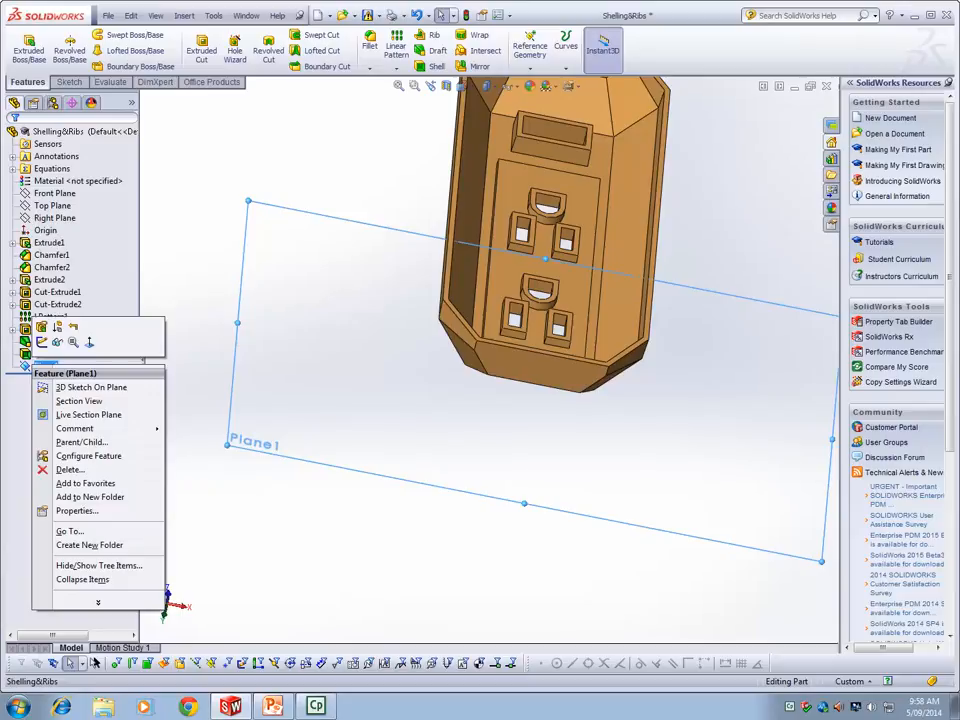
pyautogui.click(41, 327)
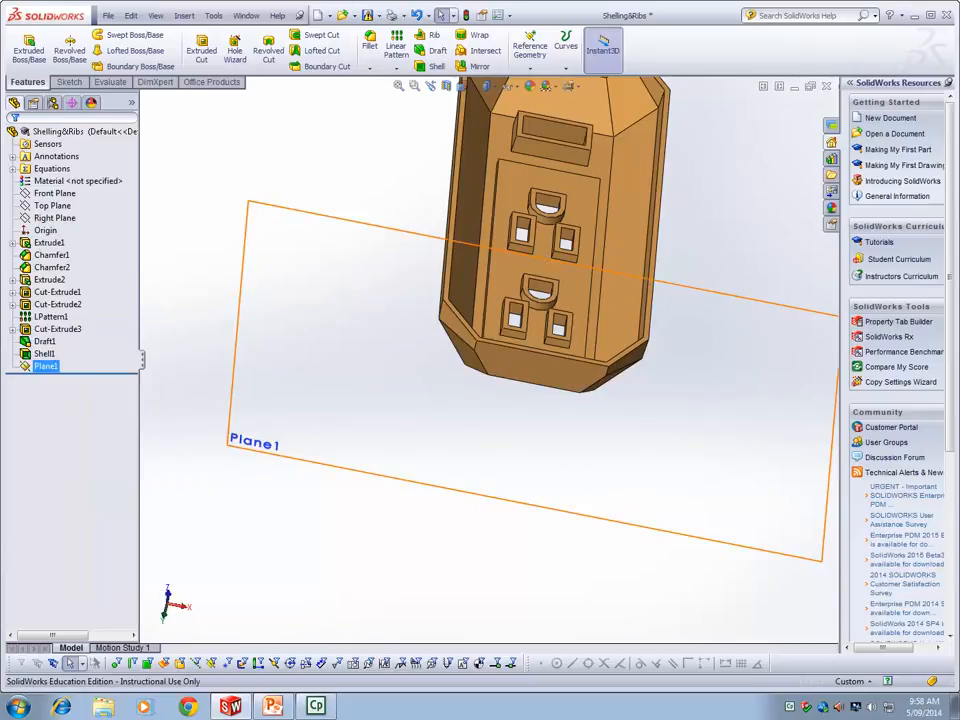
pyautogui.rightClick(40, 366)
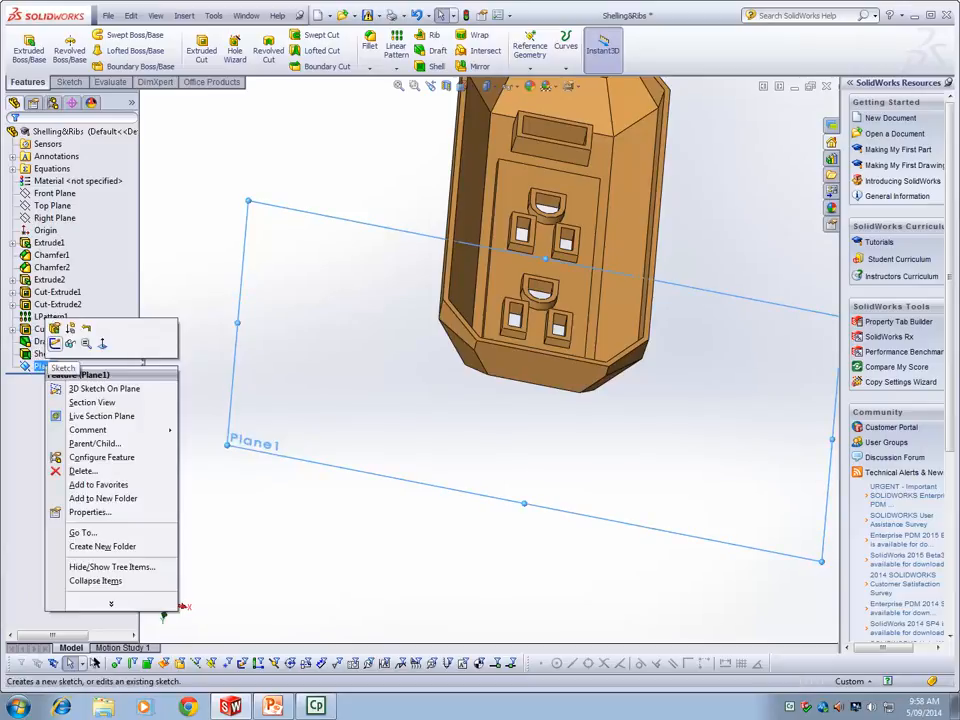
pyautogui.click(55, 343)
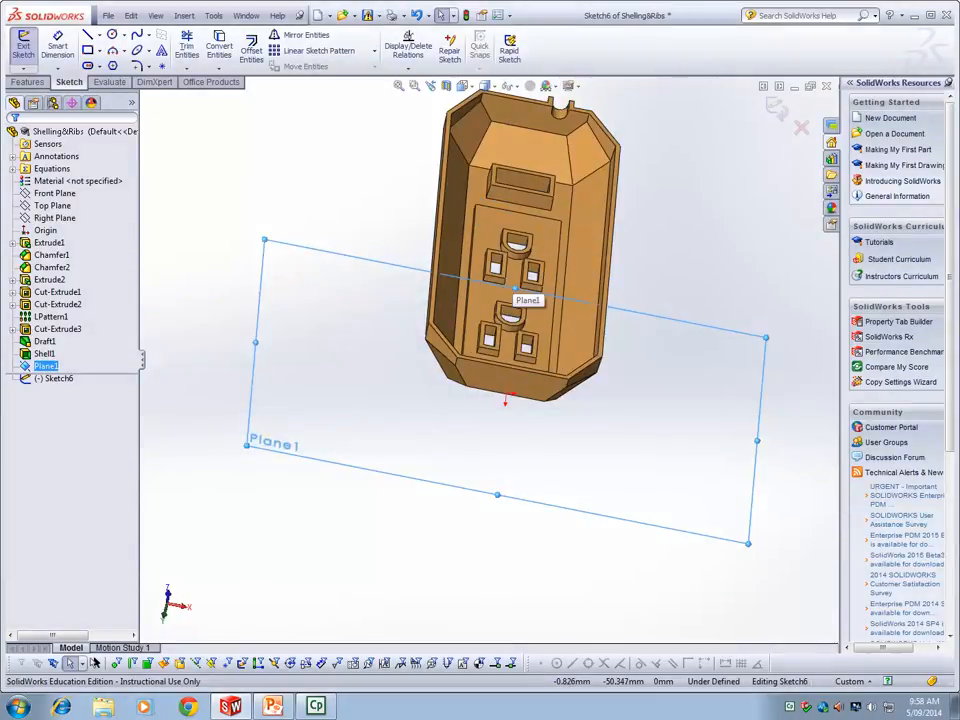
# Step: Enlarge the offset plane's display boundary so that it spans the full length of the housing
pyautogui.moveTo(515, 286); pyautogui.dragTo(531, 98)
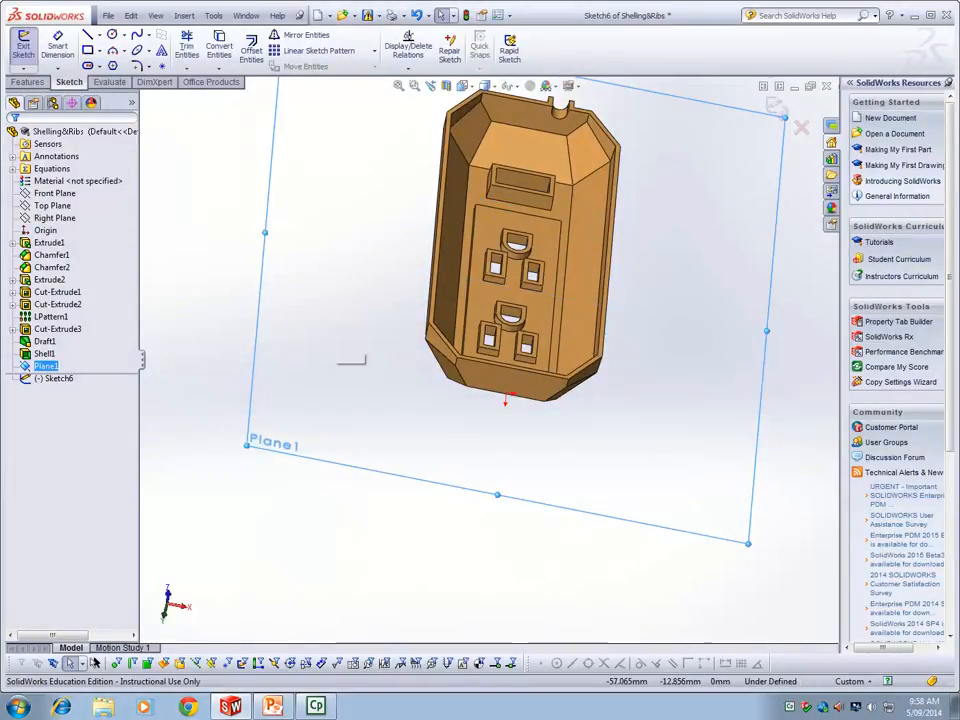
pyautogui.moveTo(337, 331); pyautogui.dragTo(395, 365, button='middle')
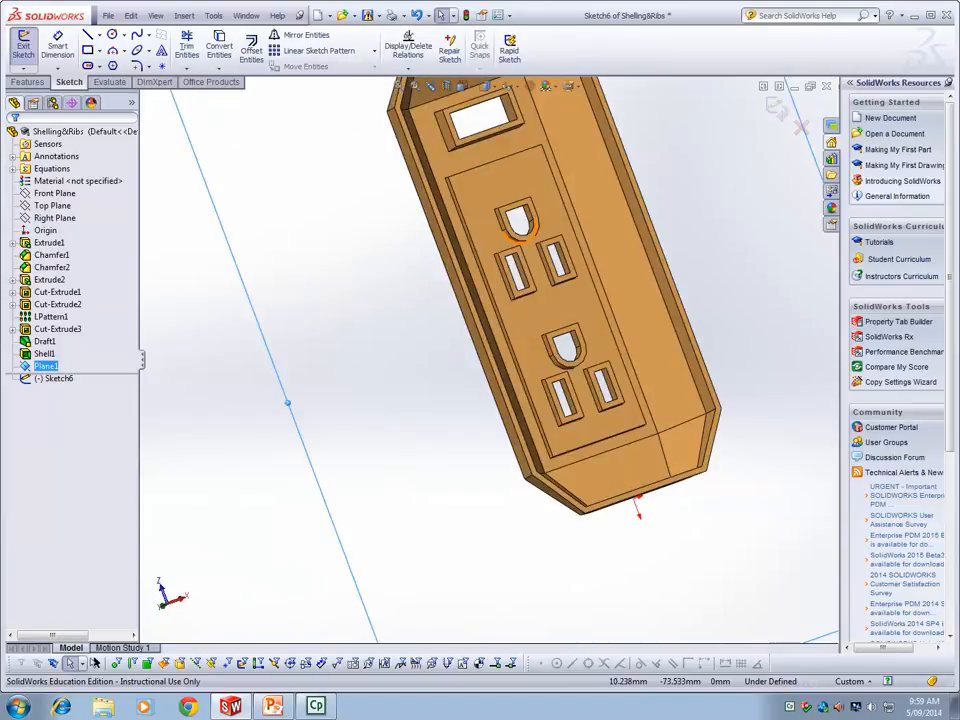
pyautogui.scroll(-2, 497, 231)
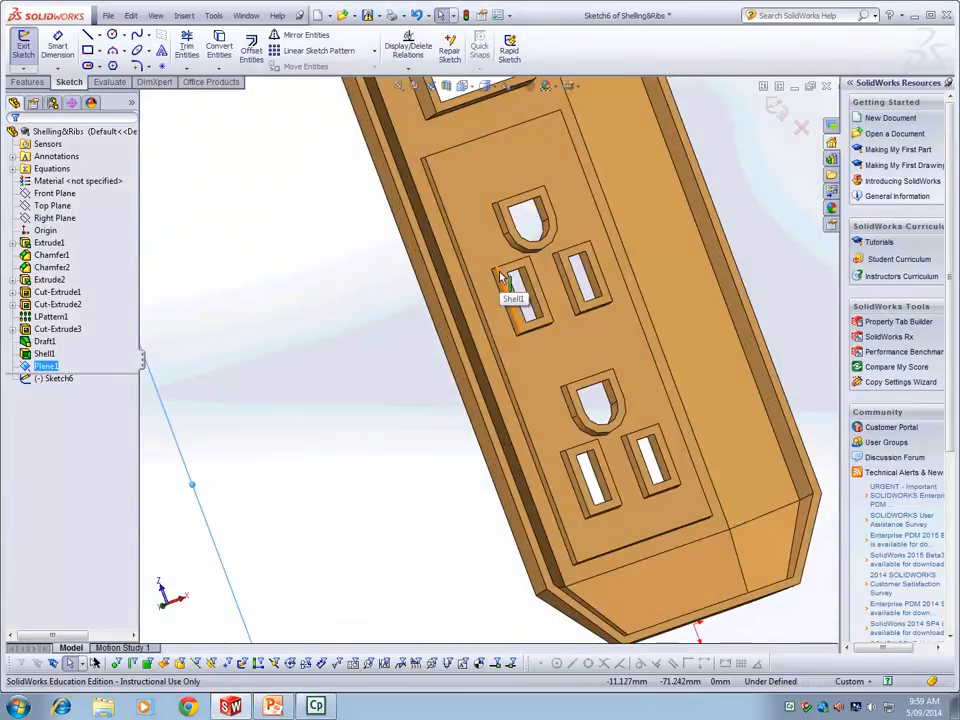
# Step: Facing the open side of the housing, sketch two horizontal lines about 49 mm long across its interior, one above each outlet's U-shaped hole
pyautogui.press('space')
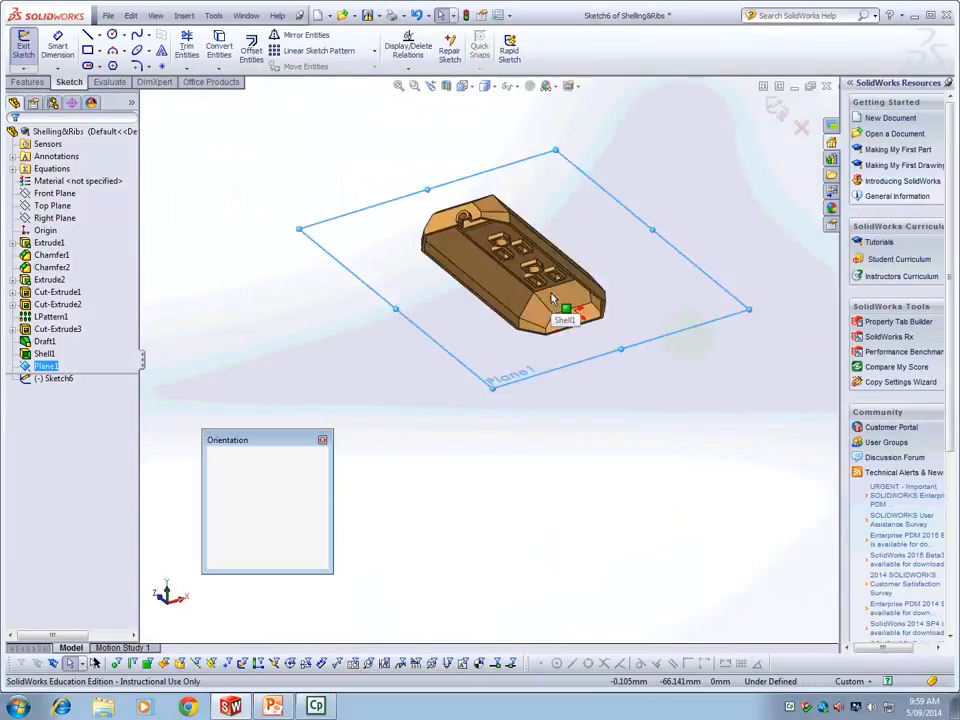
pyautogui.press('Escape')
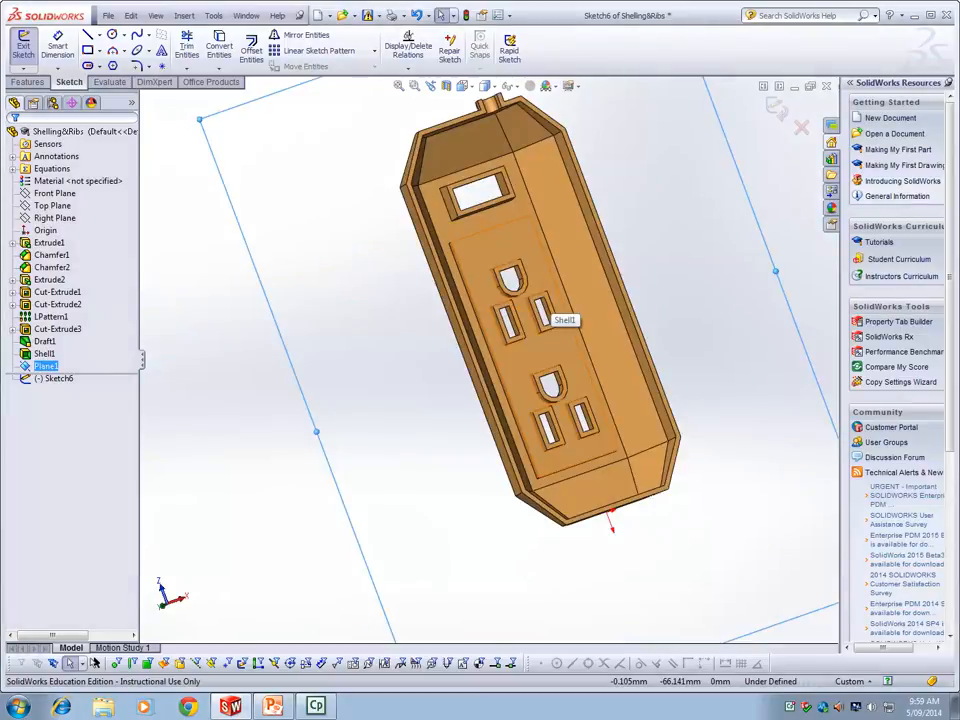
pyautogui.press('space')
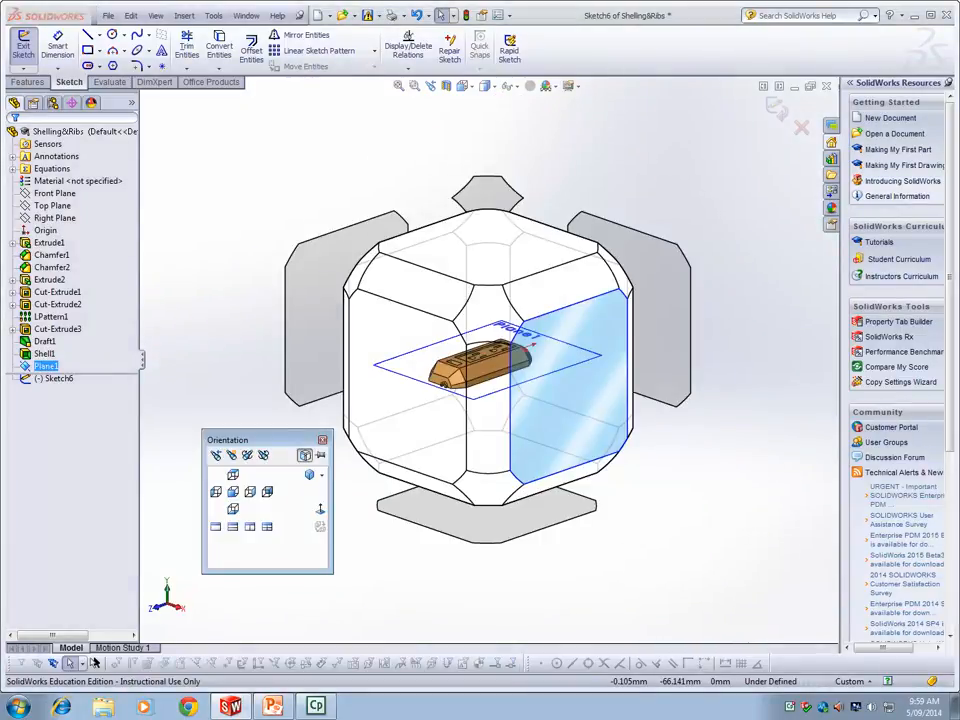
pyautogui.hotkey('ctrl', '8')
pyautogui.press('l')
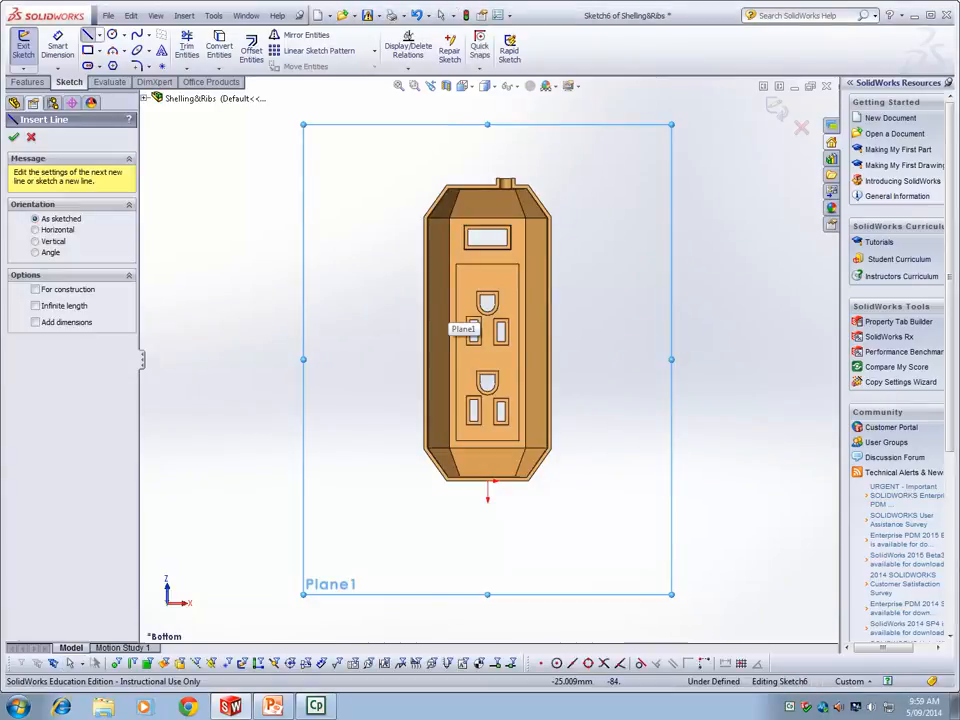
pyautogui.click(435, 289)
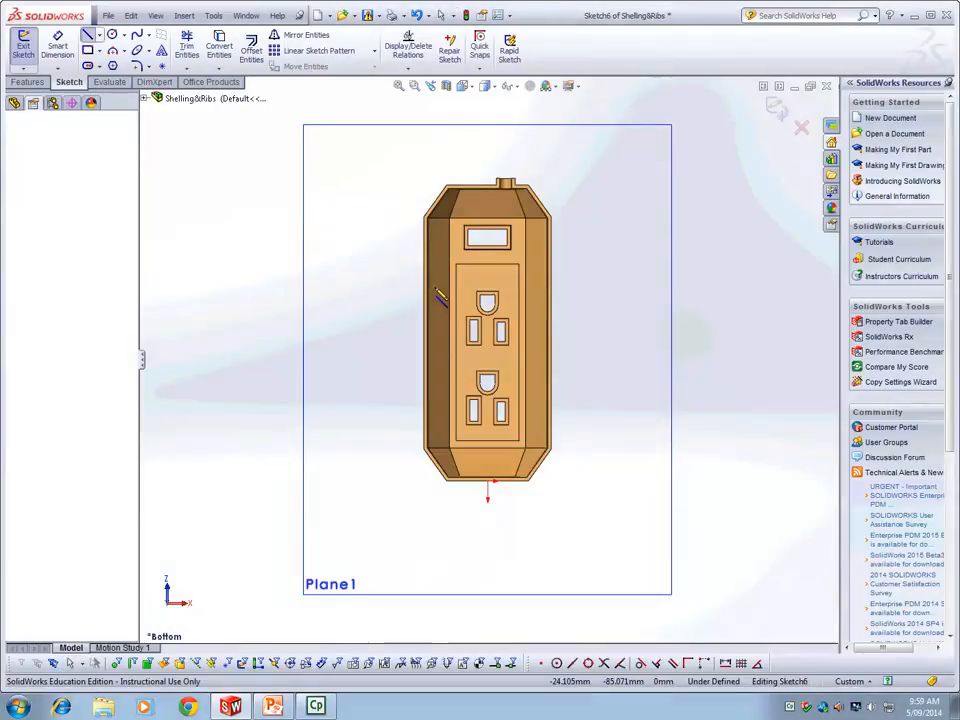
pyautogui.doubleClick(540, 287)
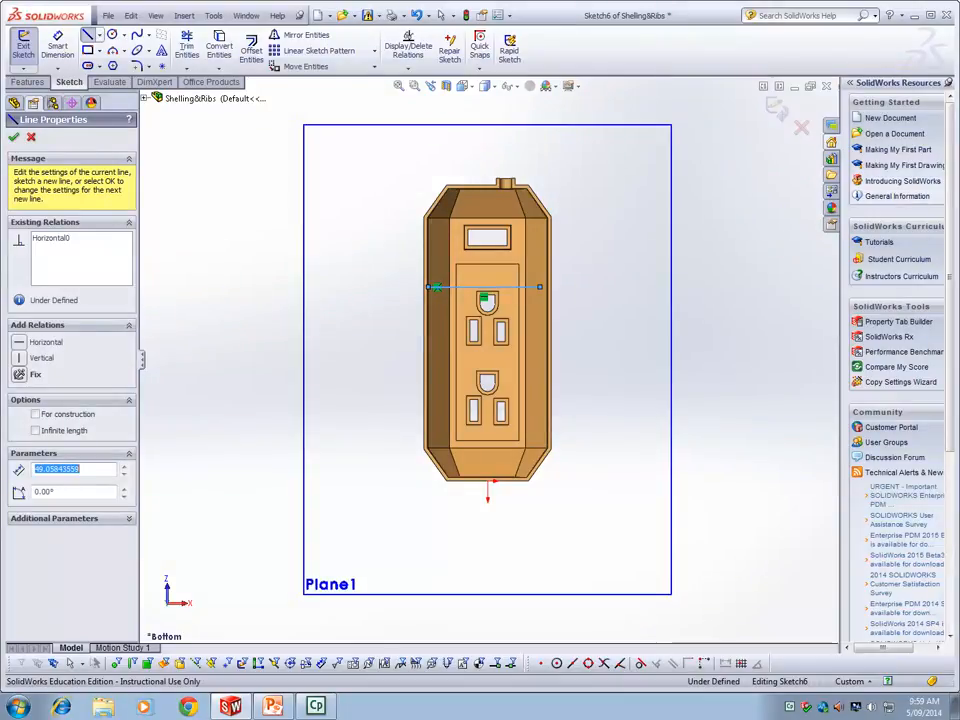
pyautogui.click(428, 363)
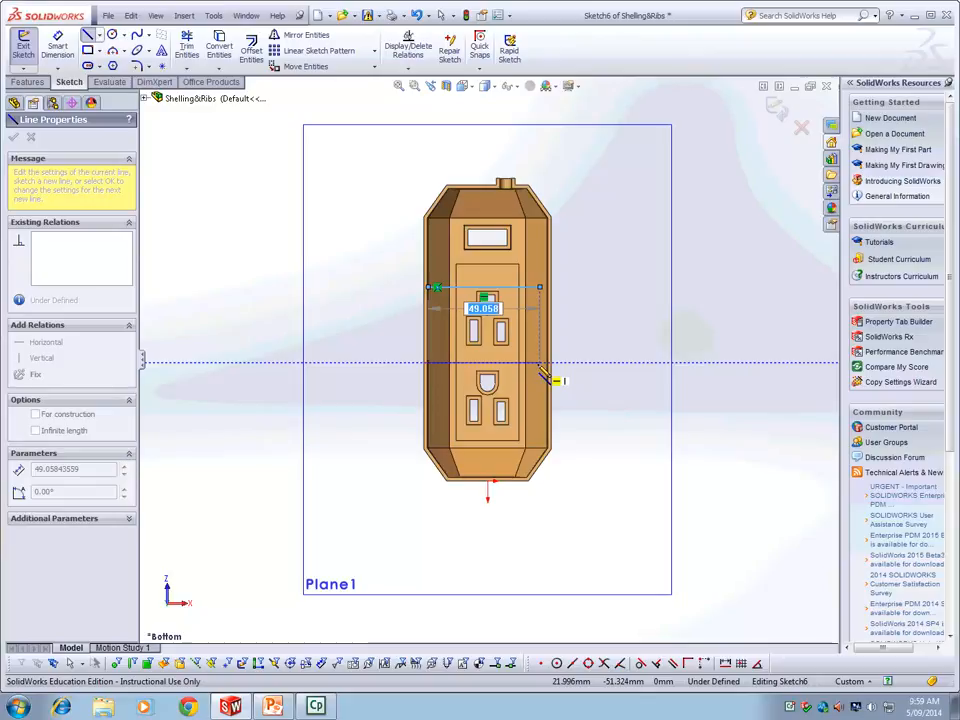
pyautogui.doubleClick(540, 363)
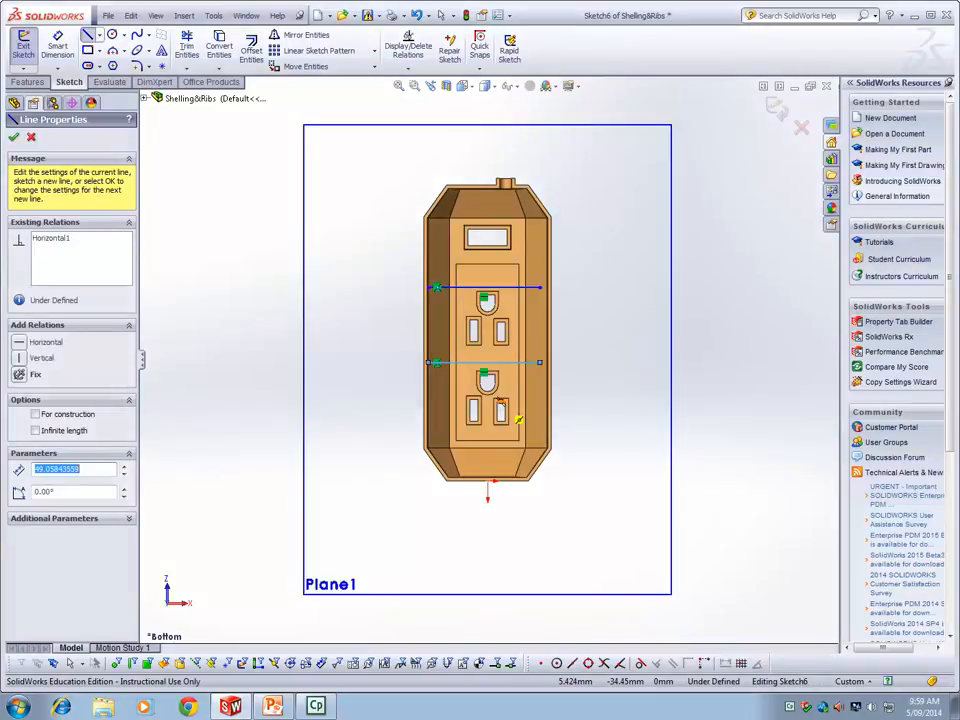
pyautogui.press('Escape')
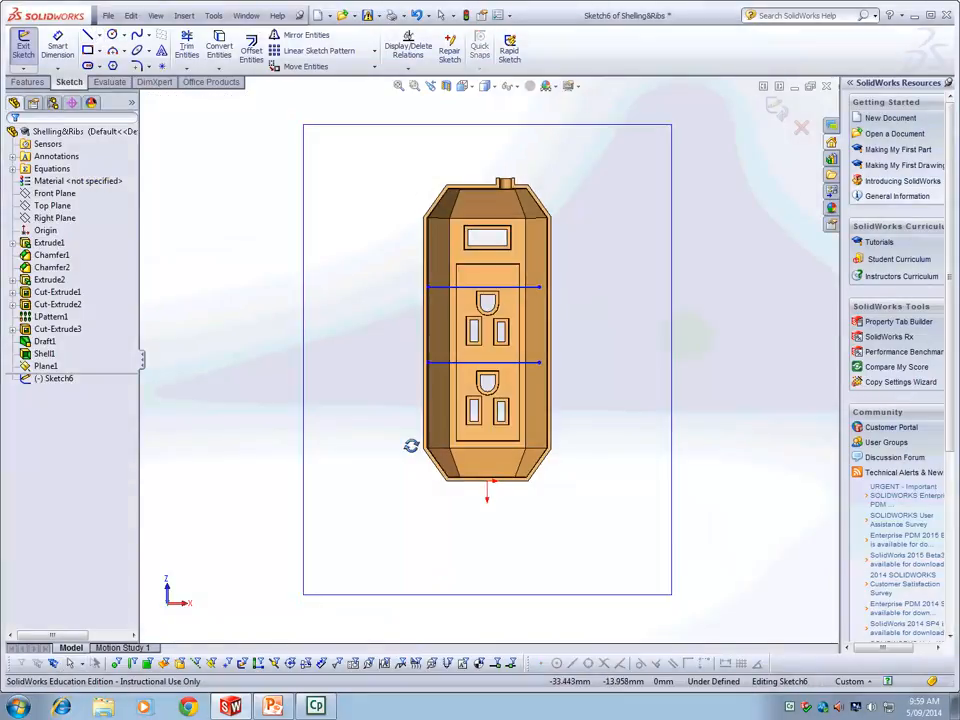
# Step: Dimension the upper line 5 mm from the straight edge of the upper outlet's U-shaped hole
pyautogui.moveTo(411, 446); pyautogui.dragTo(458, 349, button='middle')
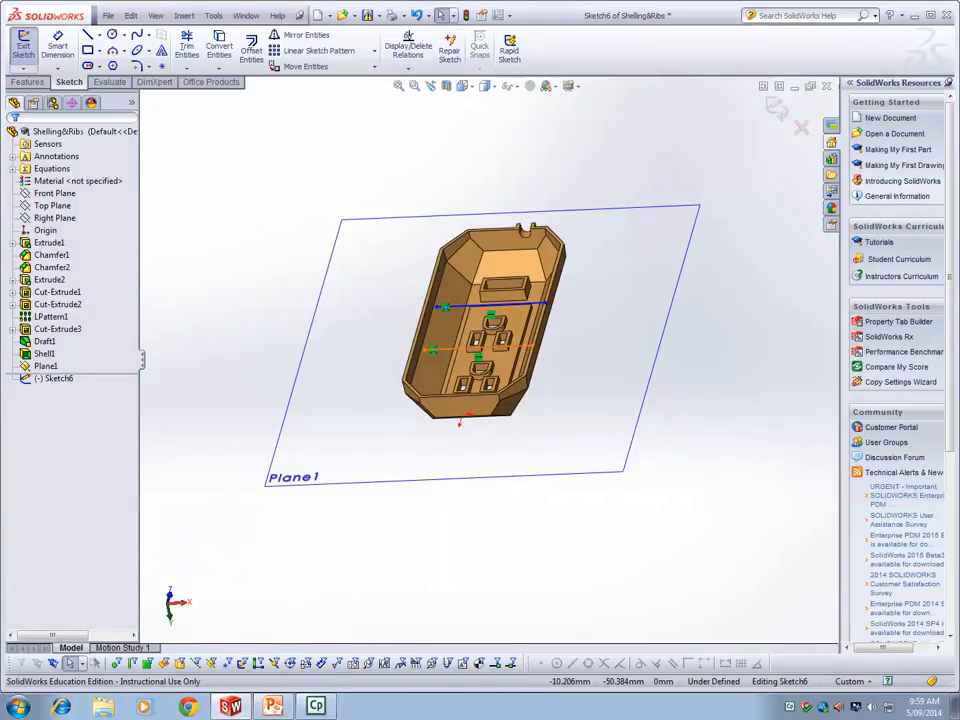
pyautogui.scroll(-2, 660, 420)
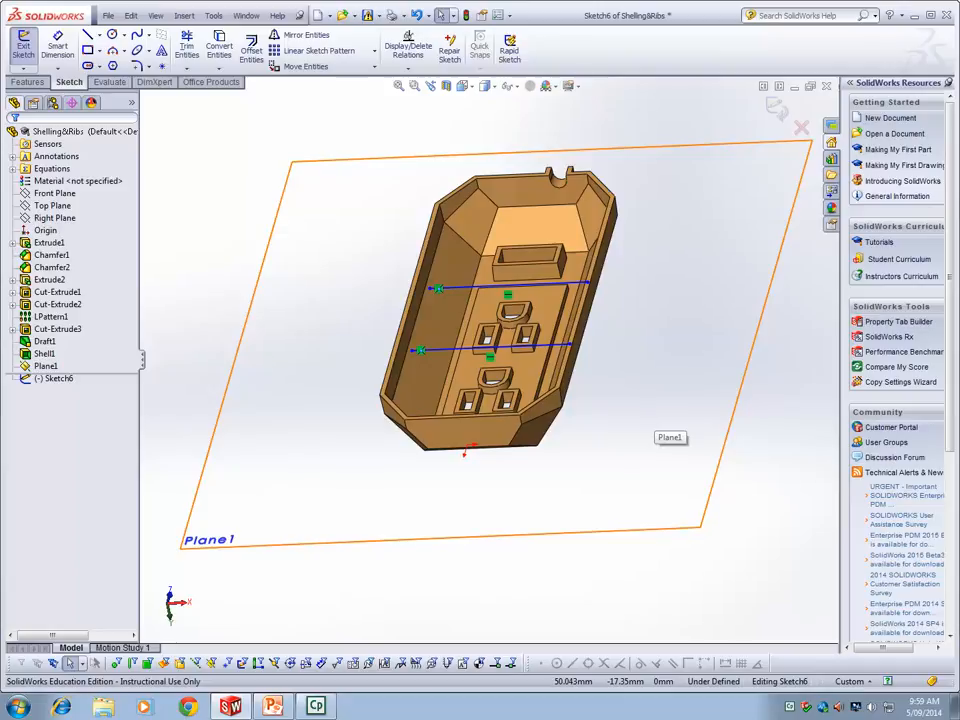
pyautogui.press('space')
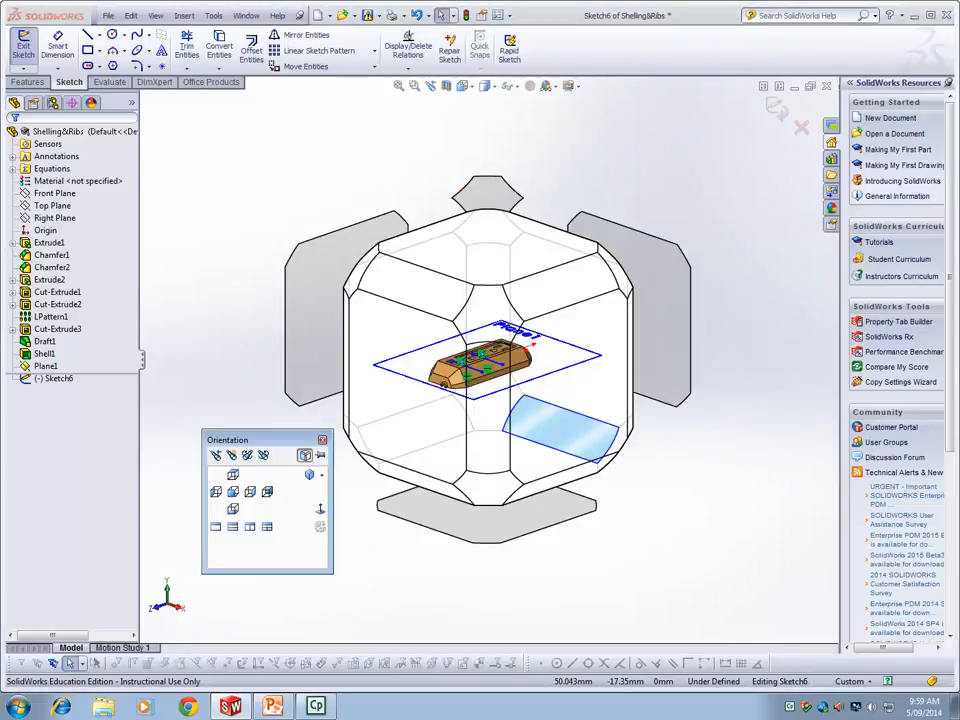
pyautogui.hotkey('ctrl', '6')
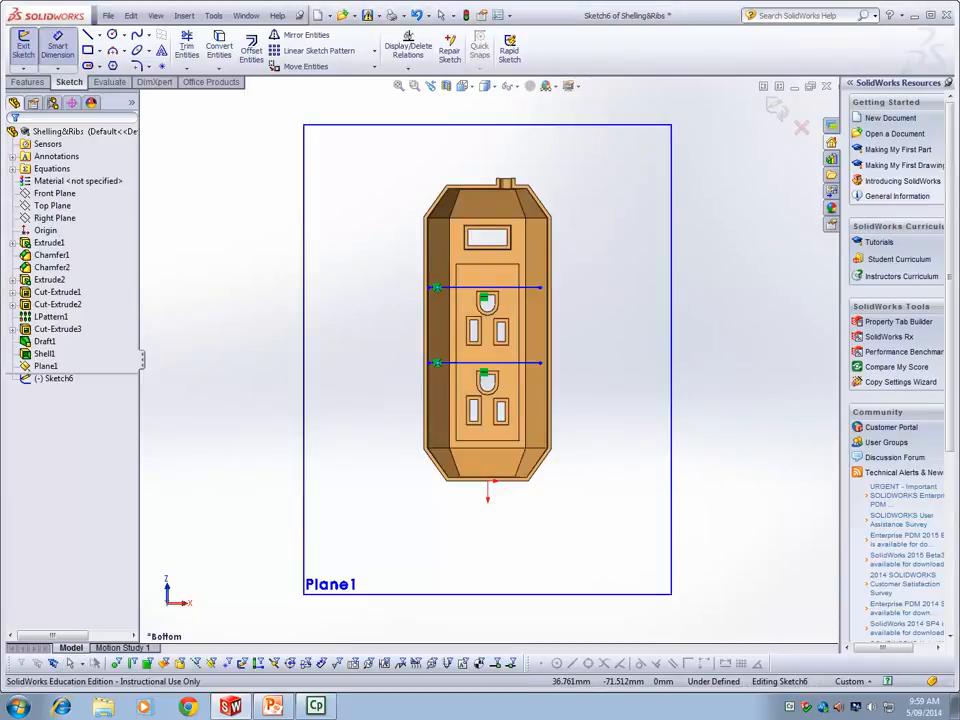
pyautogui.scroll(-3, 588, 308)
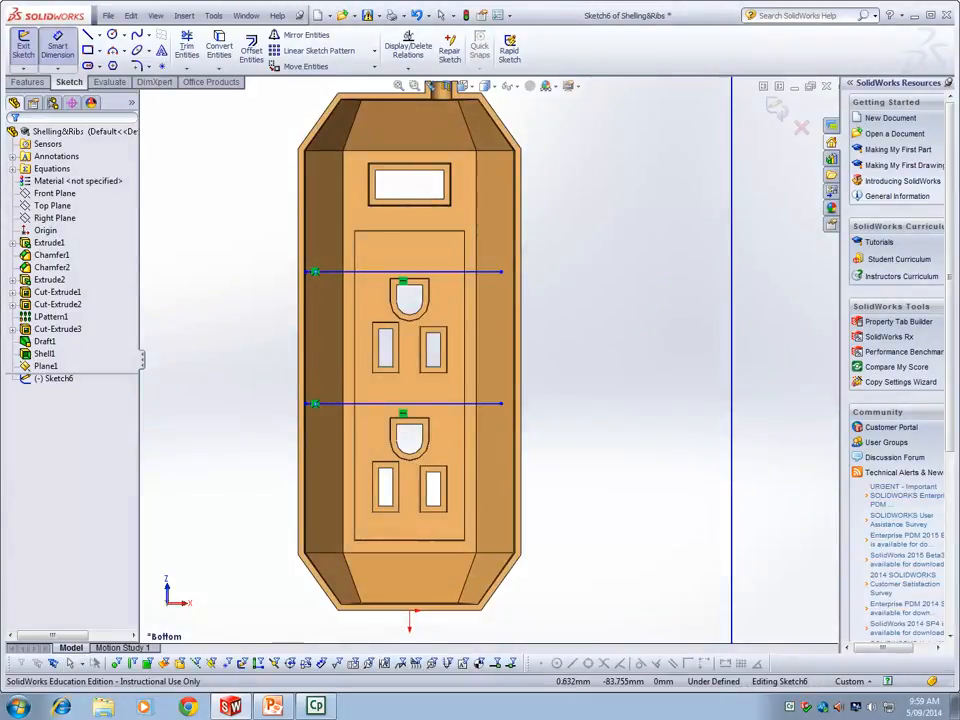
pyautogui.click(402, 283)
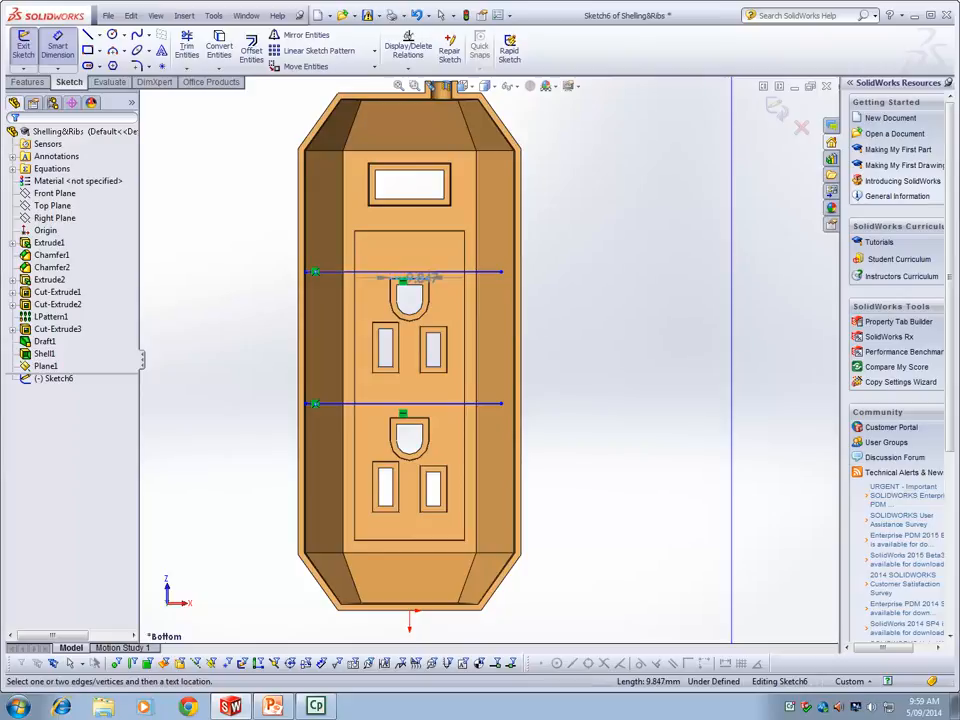
pyautogui.click(425, 271)
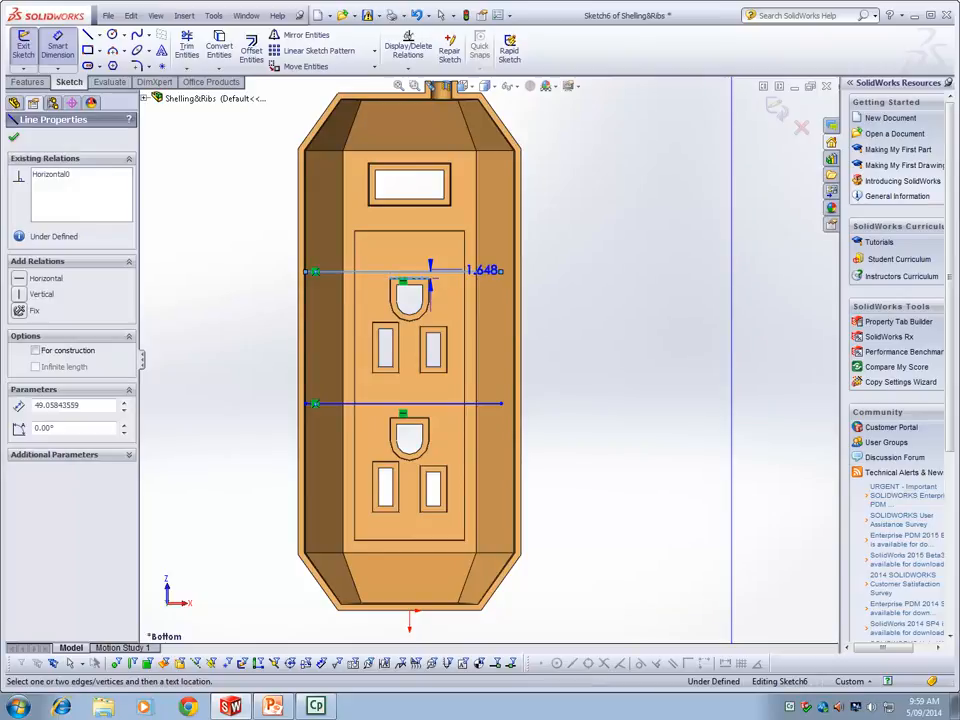
pyautogui.click(498, 270)
pyautogui.write('5')
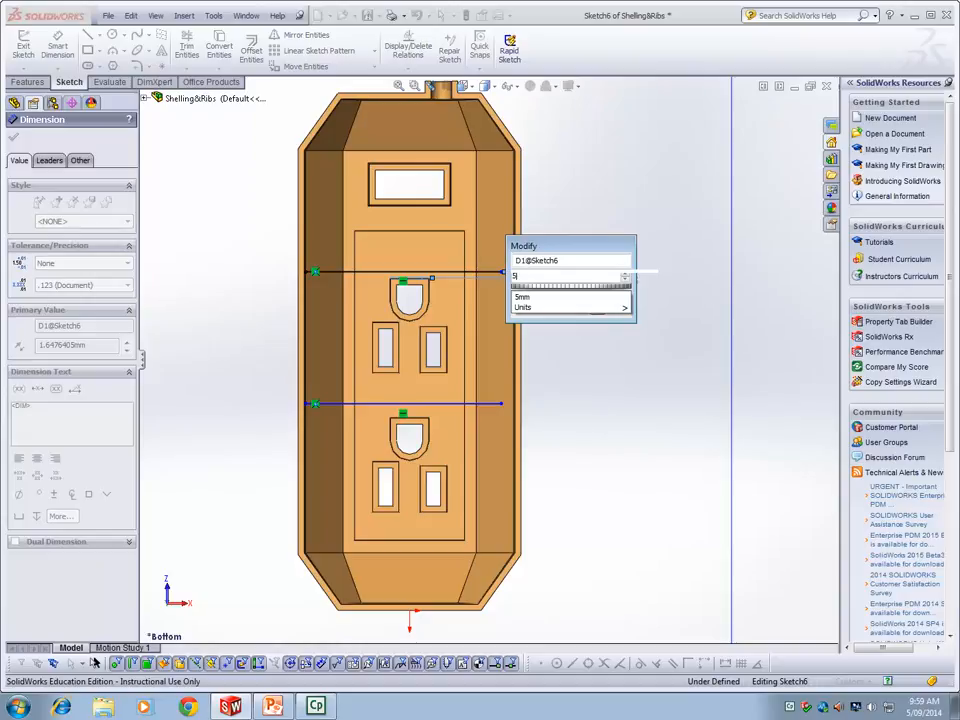
pyautogui.press('Return')
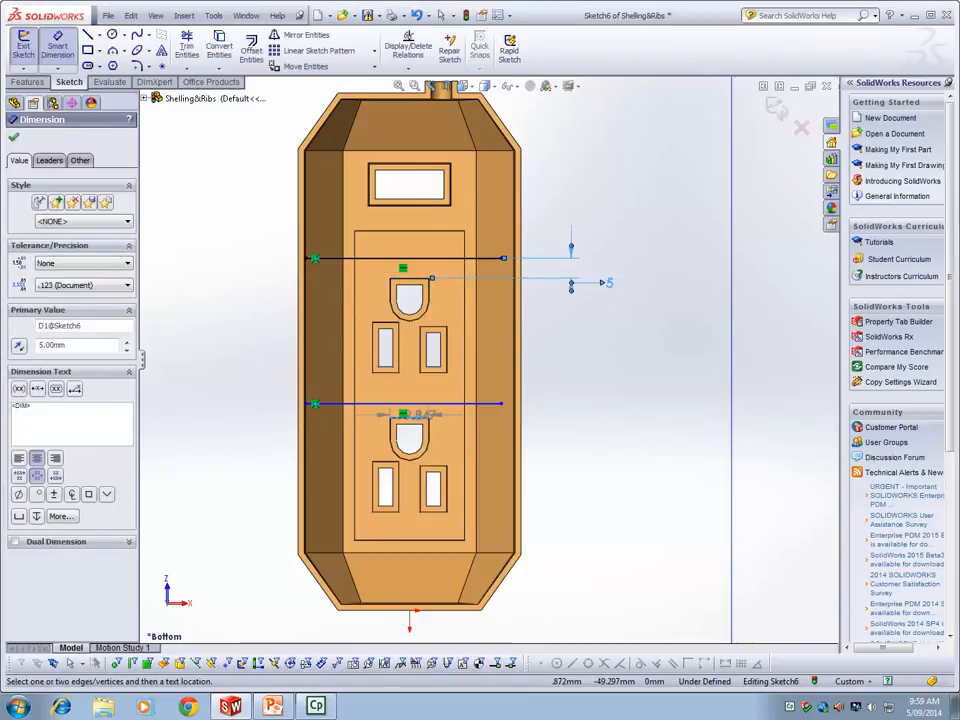
# Step: Dimension the lower line 5 mm from the straight edge of the lower outlet's U-shaped hole
pyautogui.click(410, 404)
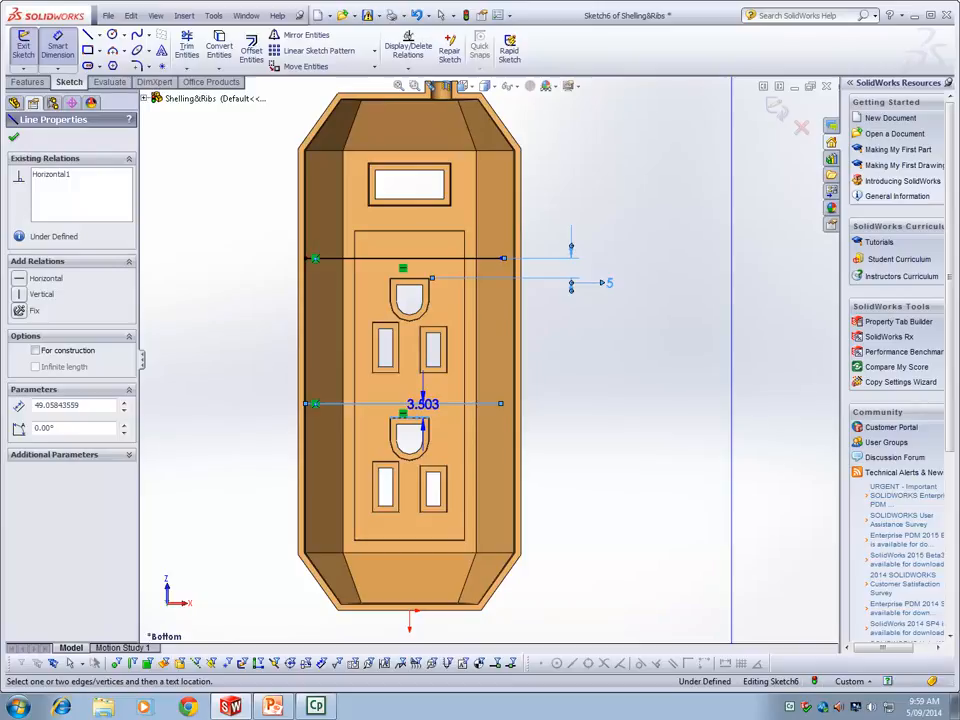
pyautogui.click(422, 404)
pyautogui.write('5')
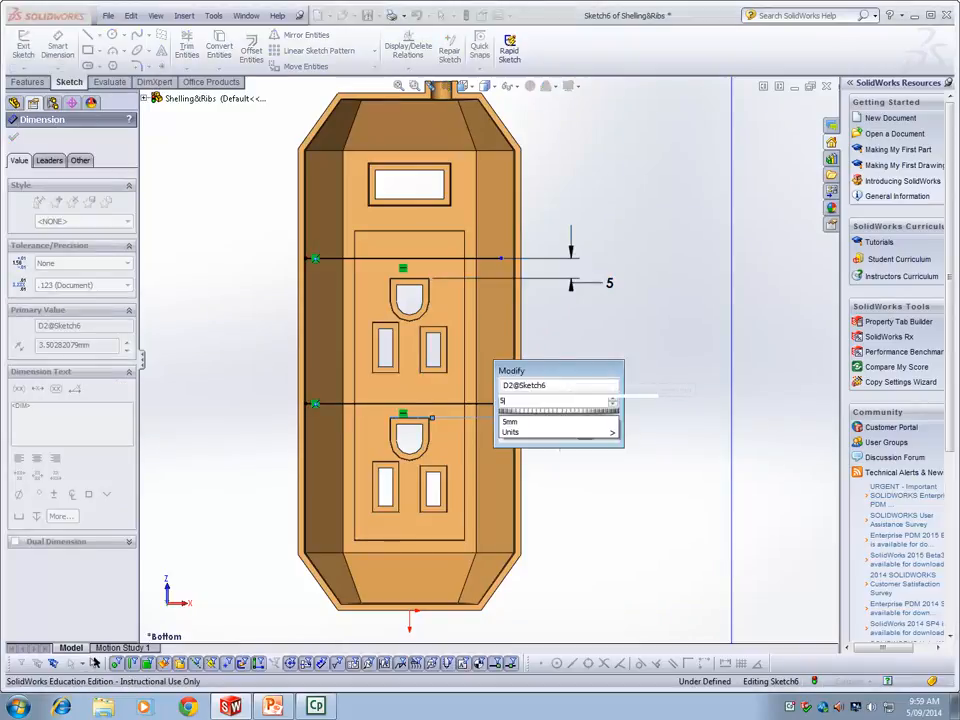
pyautogui.press('Return')
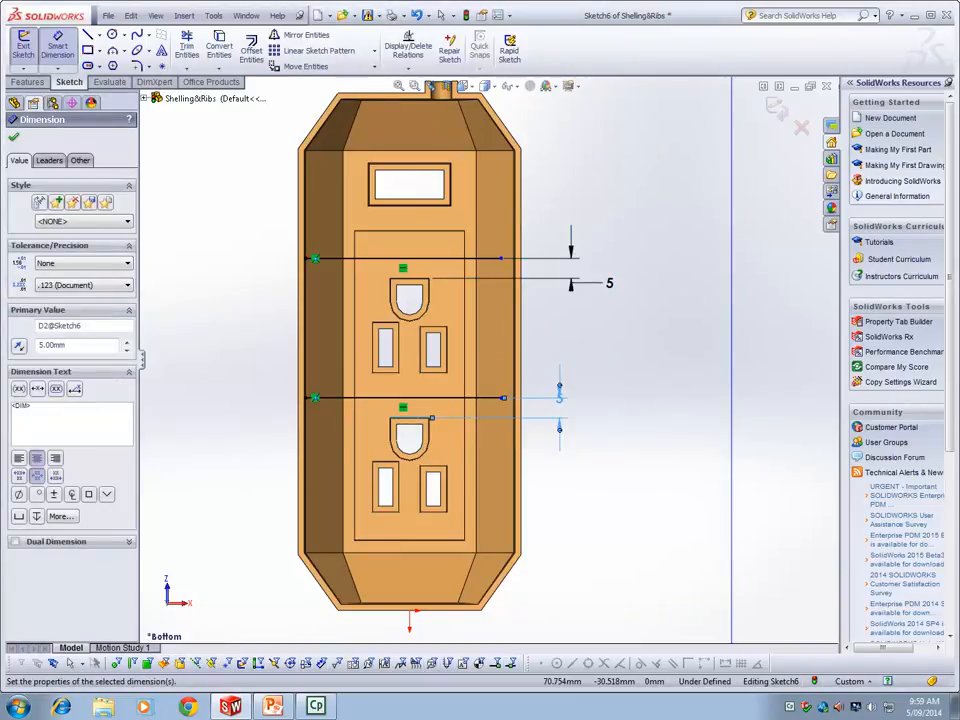
# Step: Start a Rib feature from the two sketched lines with a thickness of 1.5 mm and a 3-degree outward draft
pyautogui.click(673, 473)
pyautogui.moveTo(673, 473); pyautogui.dragTo(641, 420, button='middle')
pyautogui.scroll(2, 641, 420)
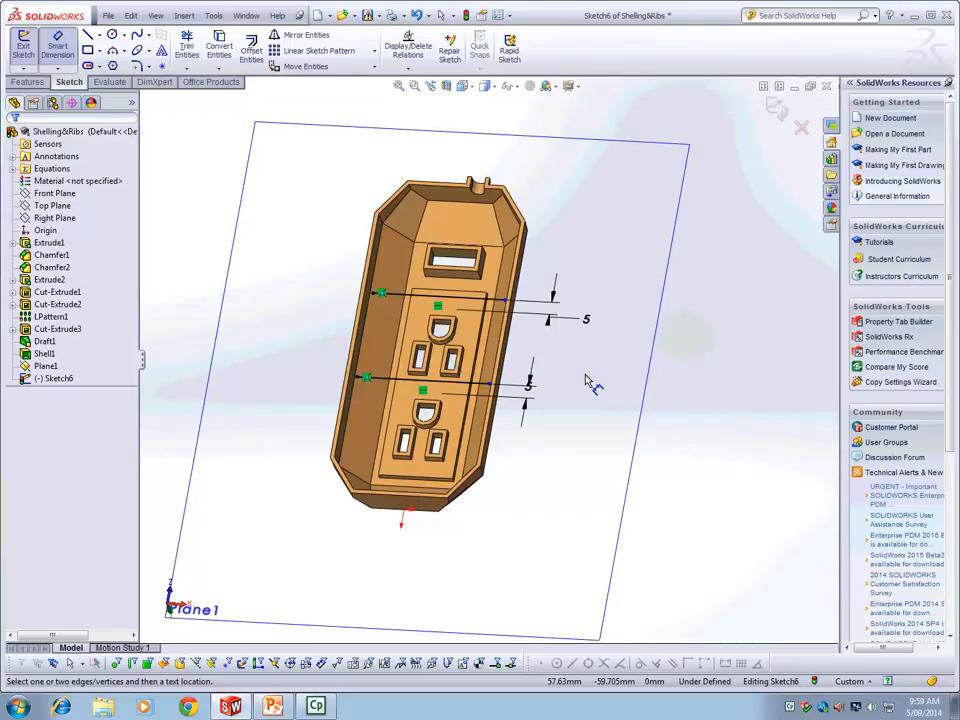
pyautogui.scroll(-2, 600, 385)
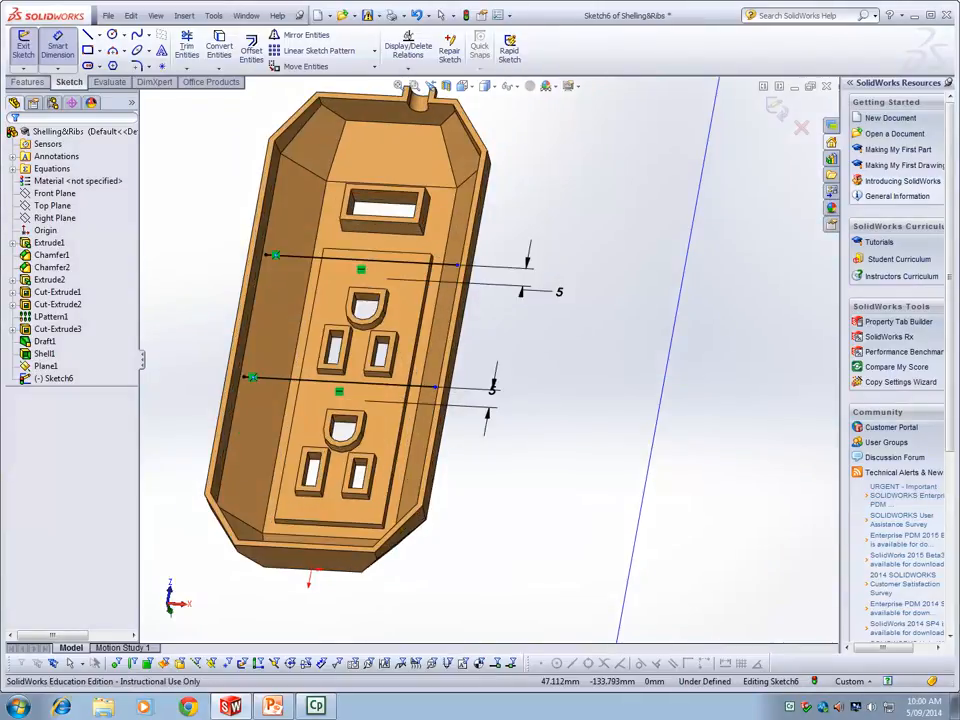
pyautogui.click(27, 82)
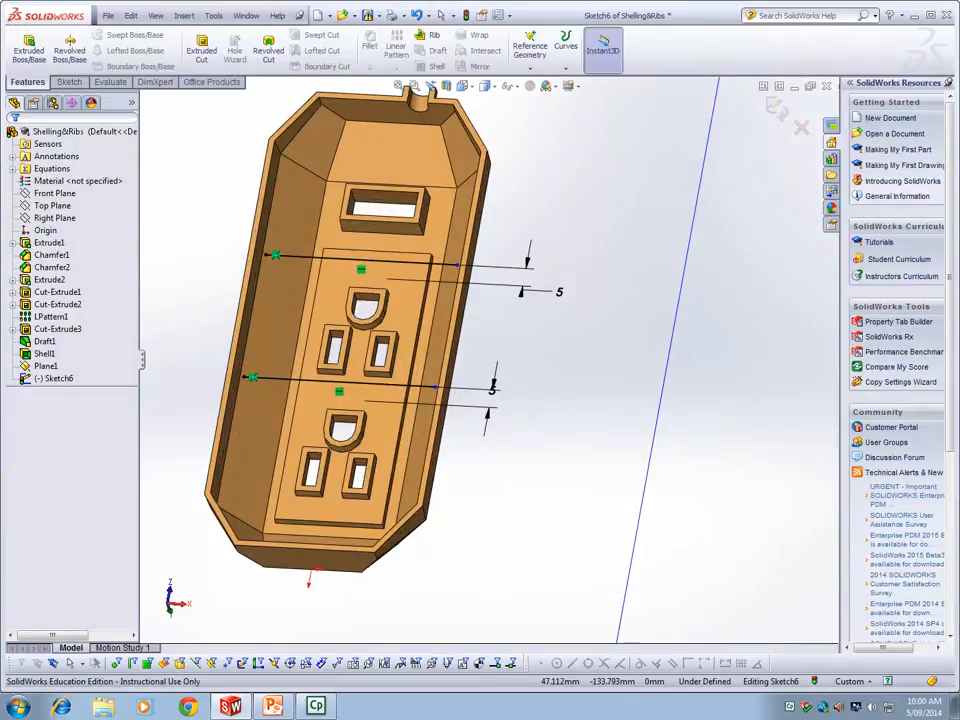
pyautogui.click(428, 35)
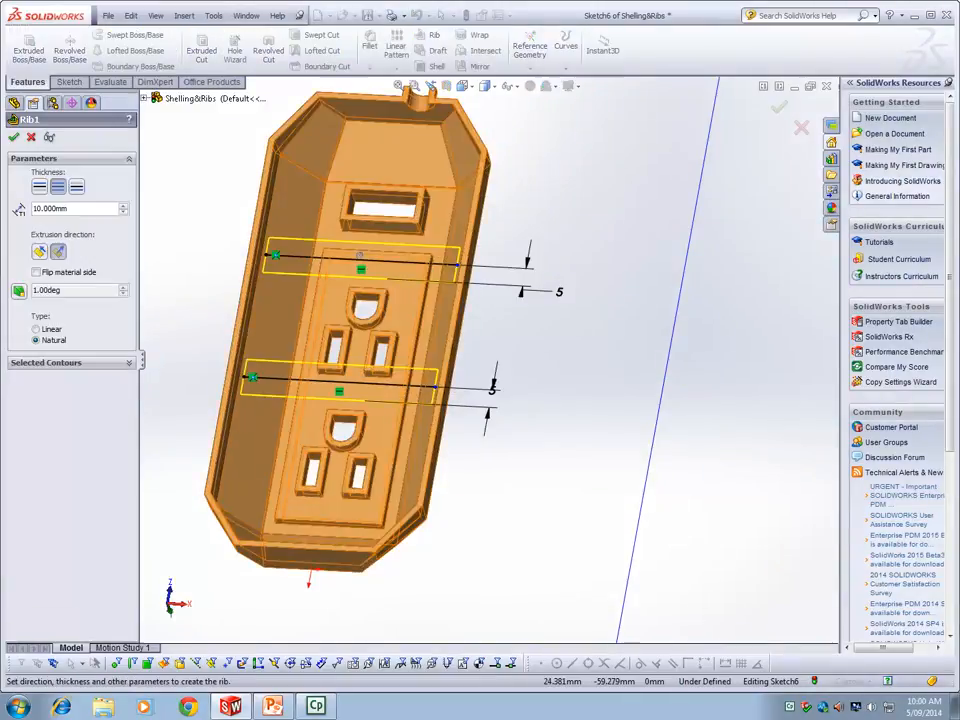
pyautogui.doubleClick(68, 209)
pyautogui.write('1.5')
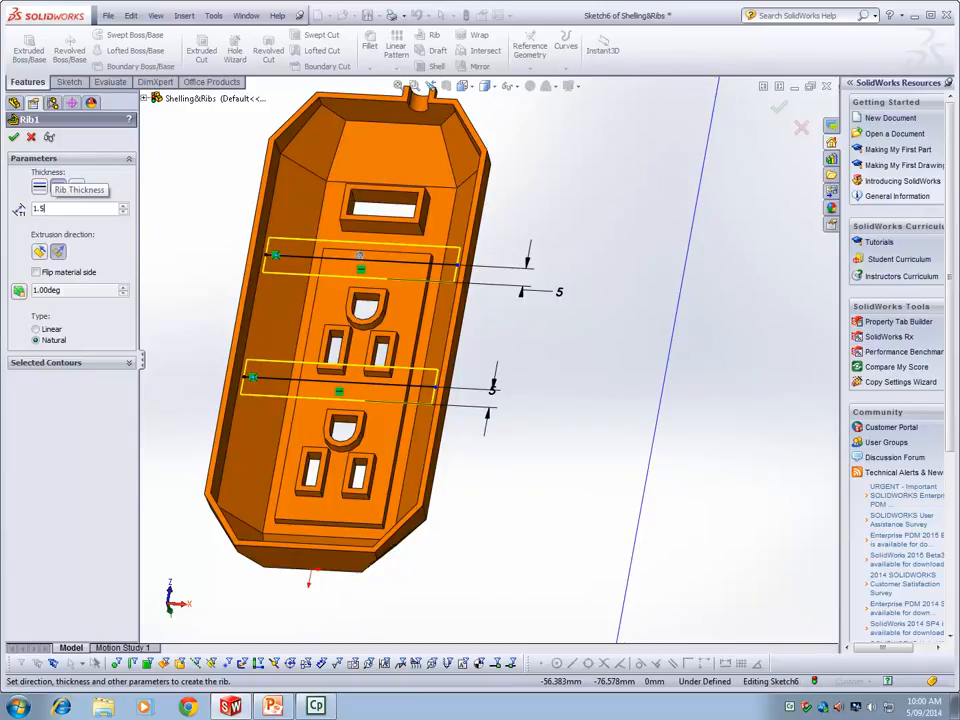
pyautogui.press('Return')
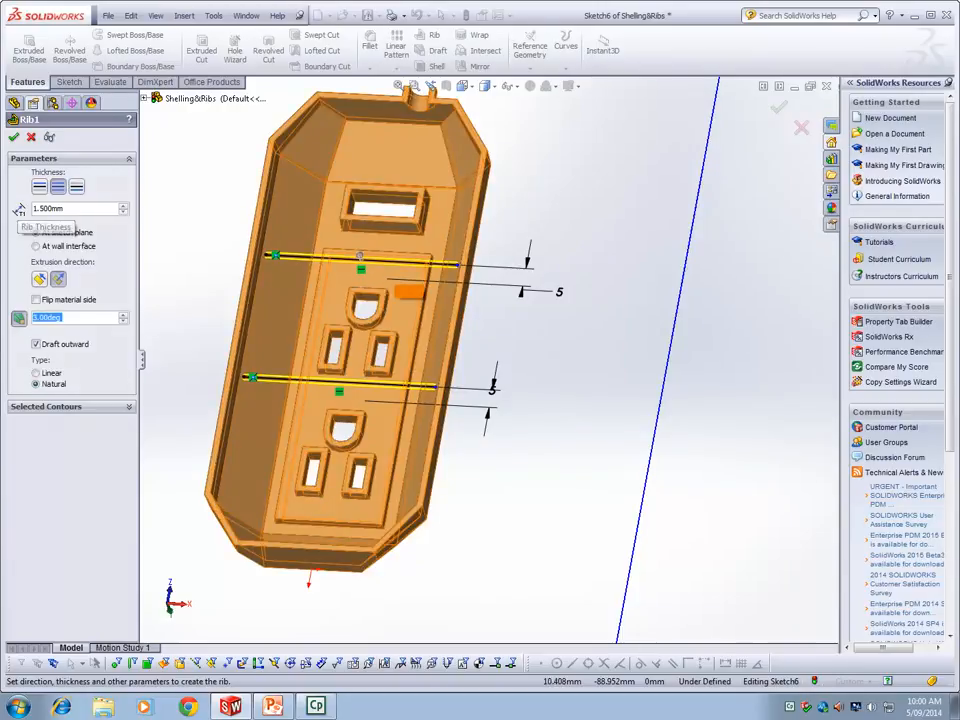
# Step: Flip the rib's material side so both ribs extend into the housing, and complete the Rib feature
pyautogui.scroll(-1, 421, 264)
pyautogui.moveTo(630, 482); pyautogui.dragTo(640, 400, button='middle')
pyautogui.scroll(1, 640, 400)
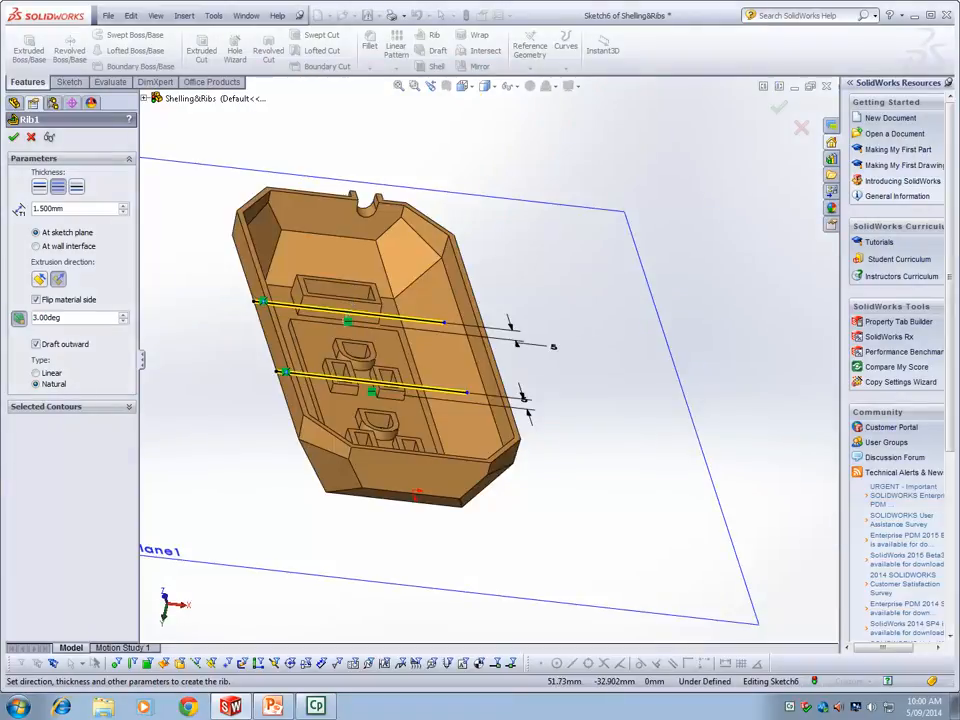
pyautogui.scroll(-3, 561, 450)
pyautogui.scroll(4, 555, 447)
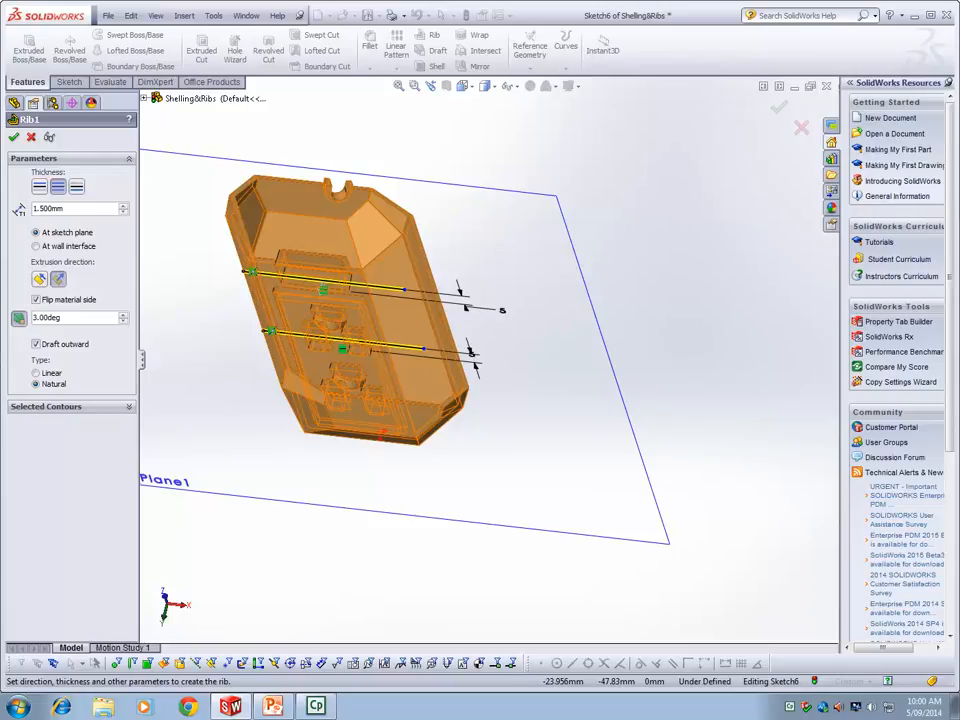
pyautogui.scroll(-5, 225, 306)
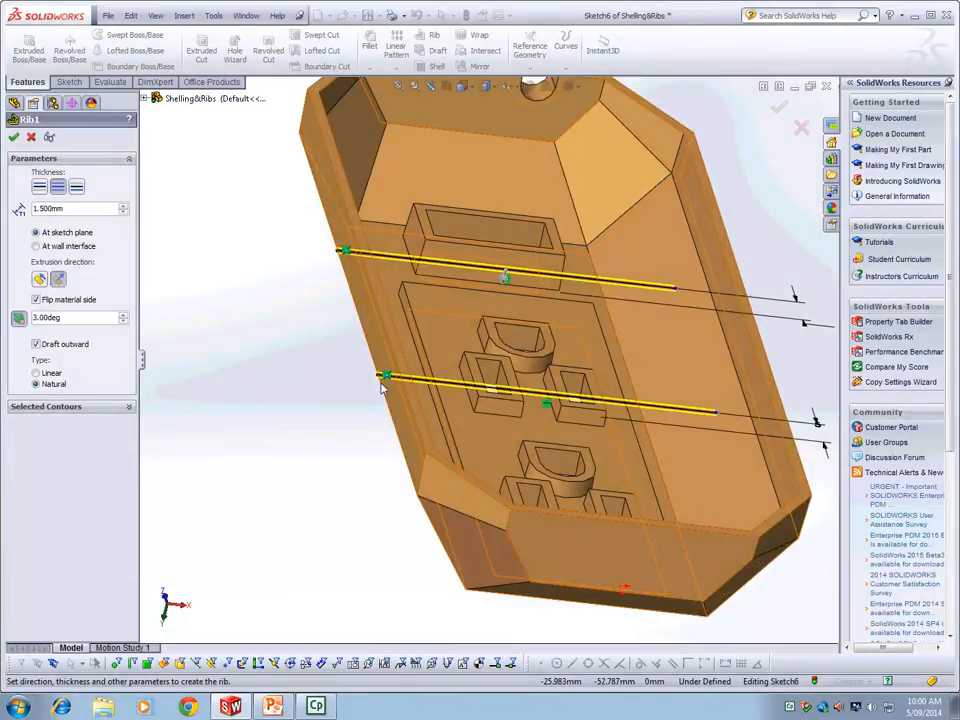
pyautogui.scroll(2, 381, 389)
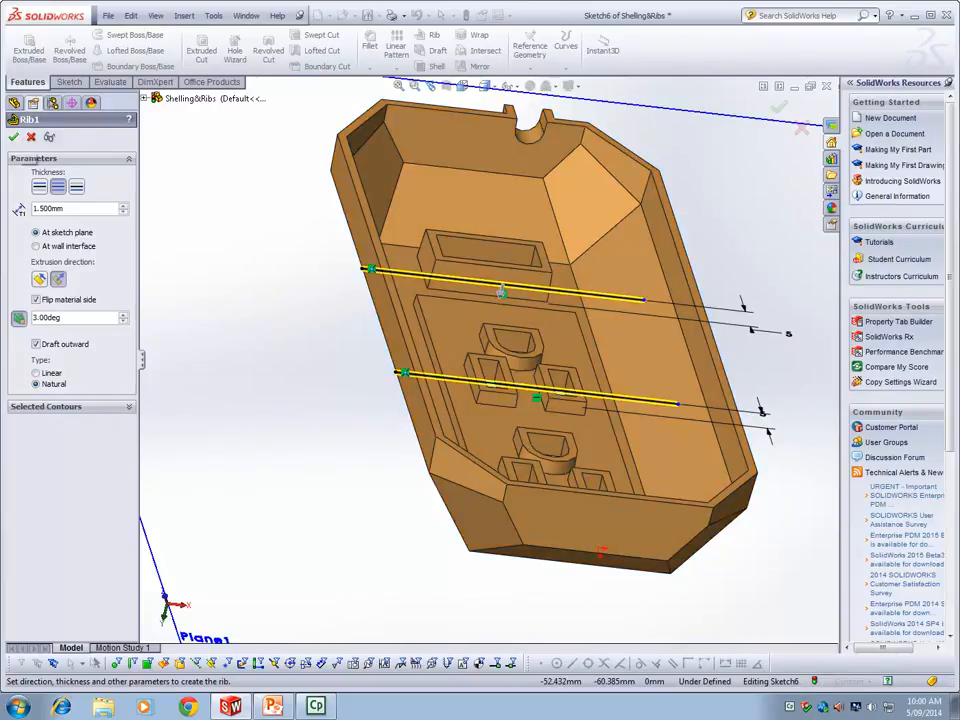
pyautogui.click(14, 137)
# Step: Start a new sketch on the plane offset 10 mm from the Top Plane
pyautogui.scroll(3, 344, 420)
pyautogui.click(344, 420)
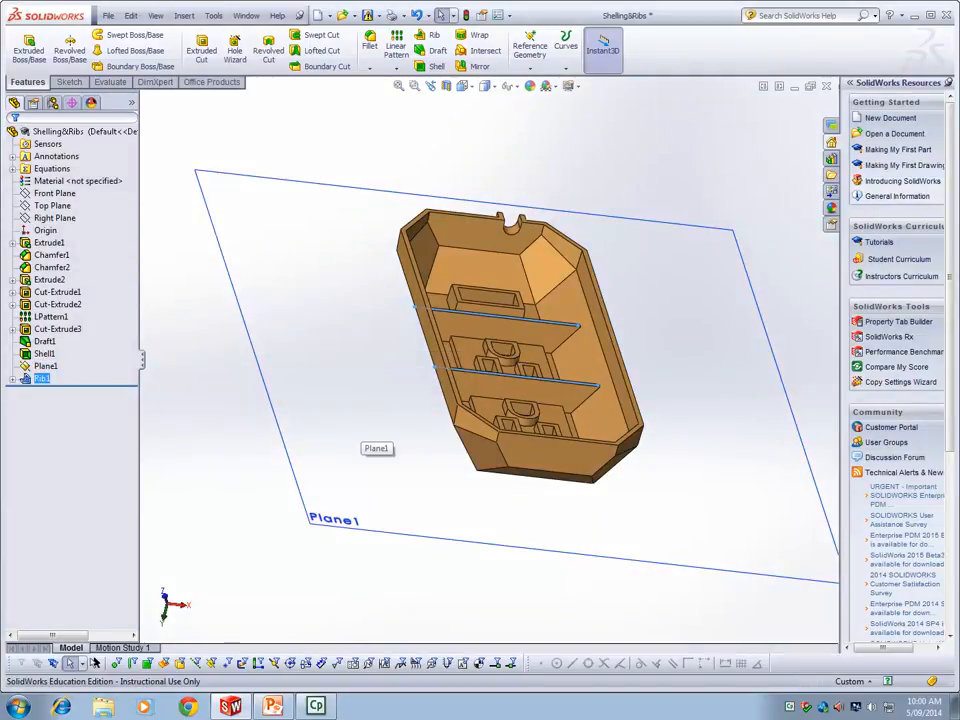
pyautogui.click(344, 420)
pyautogui.moveTo(344, 420); pyautogui.dragTo(235, 430, button='middle')
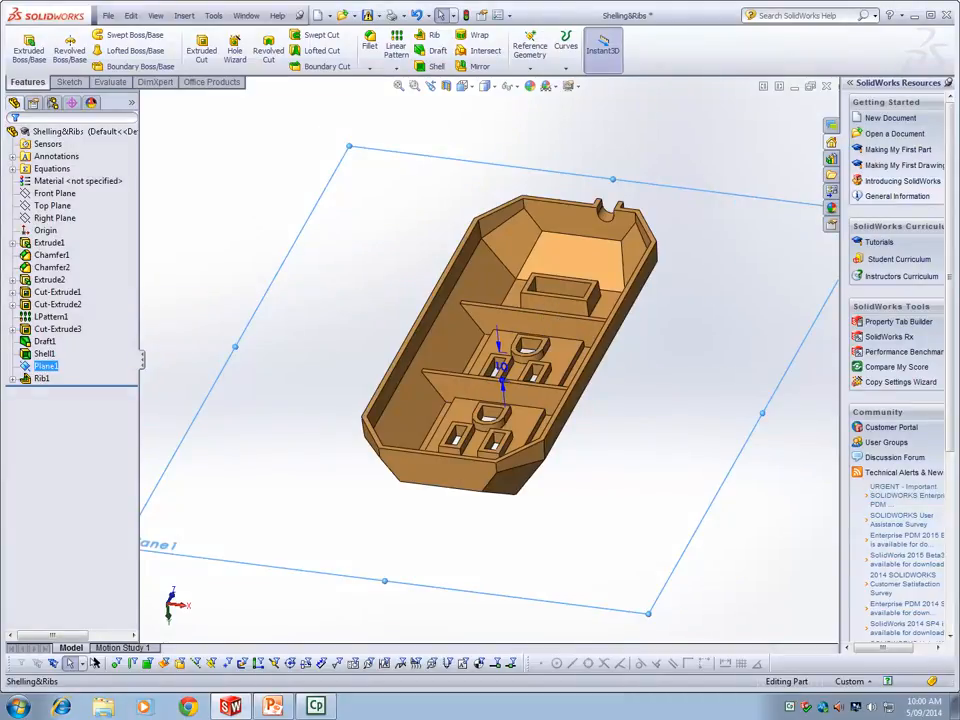
pyautogui.moveTo(244, 327); pyautogui.dragTo(360, 470, button='middle')
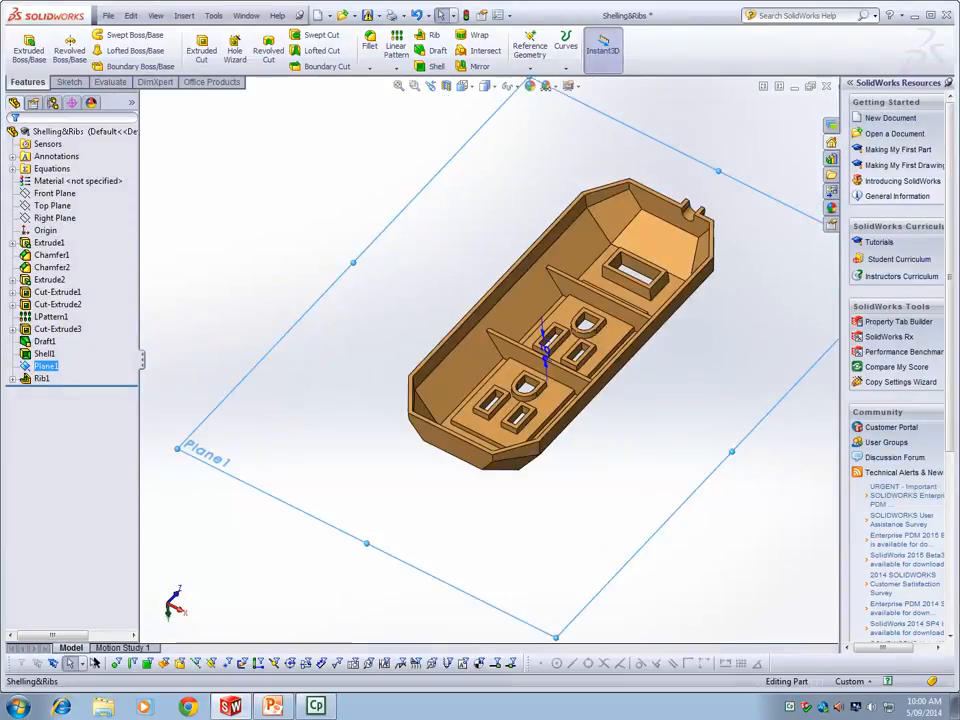
pyautogui.scroll(1, 315, 390)
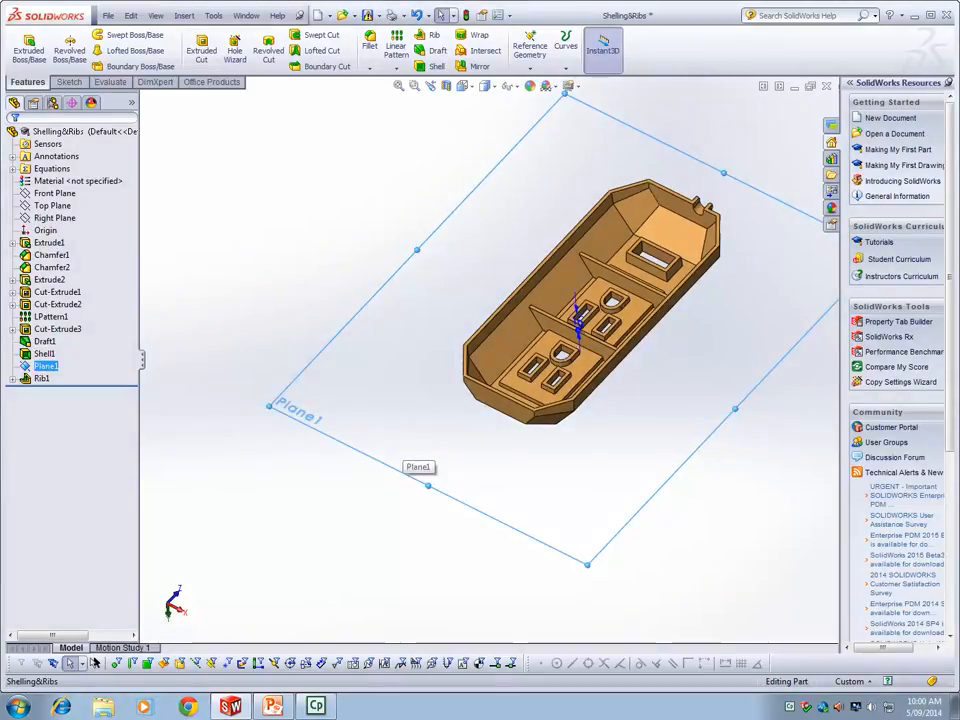
pyautogui.rightClick(44, 366)
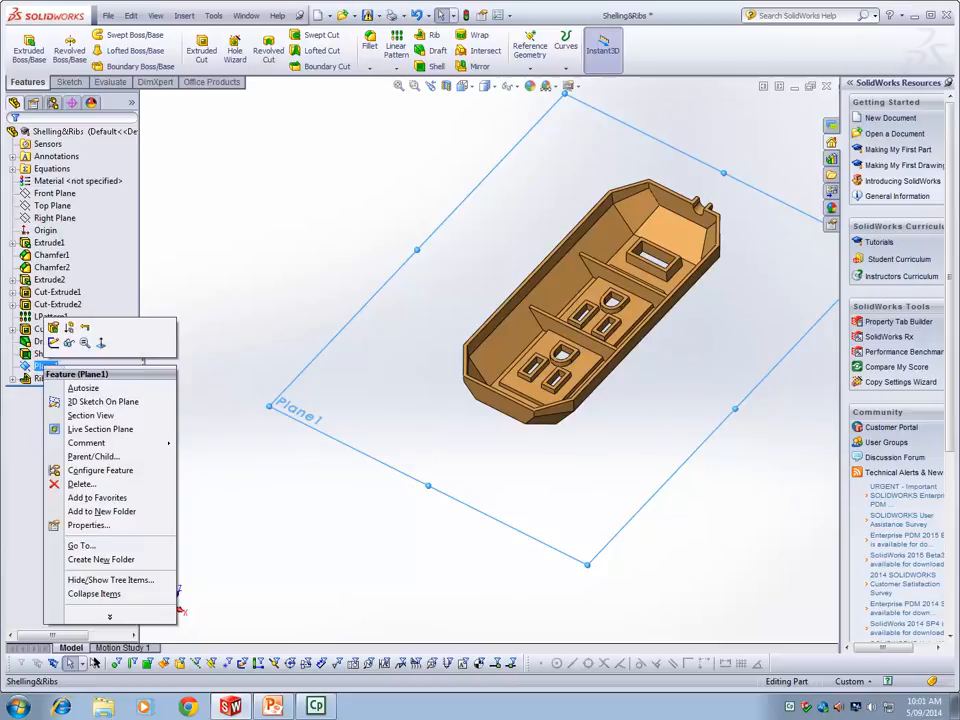
pyautogui.click(53, 342)
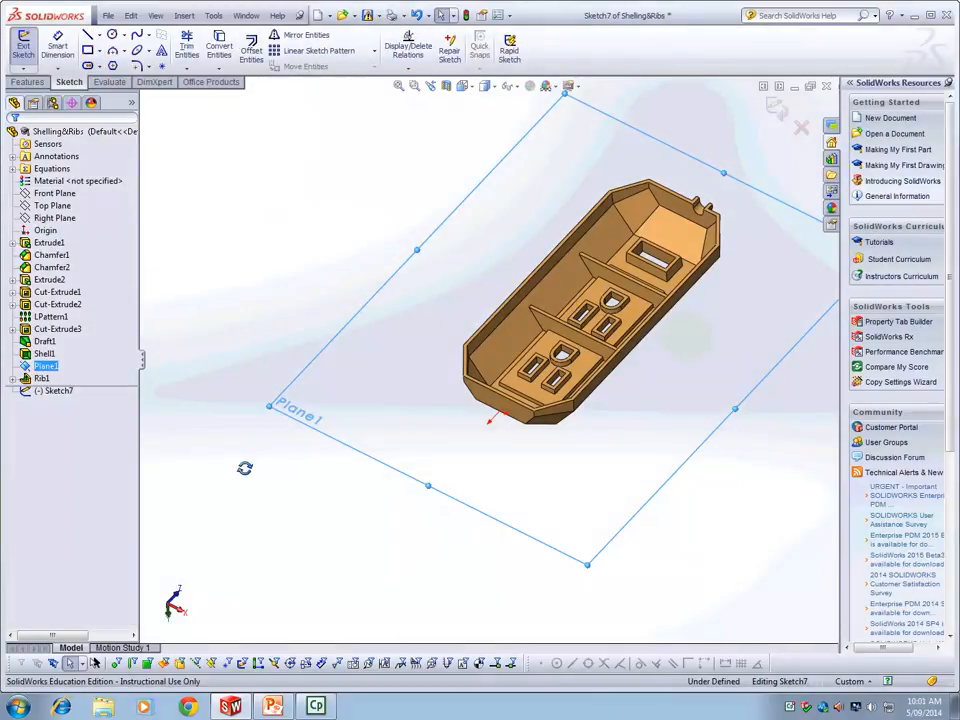
# Step: Convert the four long edges of the lower outlet's left rectangular slot and its surrounding wall into sketch lines
pyautogui.moveTo(245, 468); pyautogui.dragTo(310, 455, button='middle')
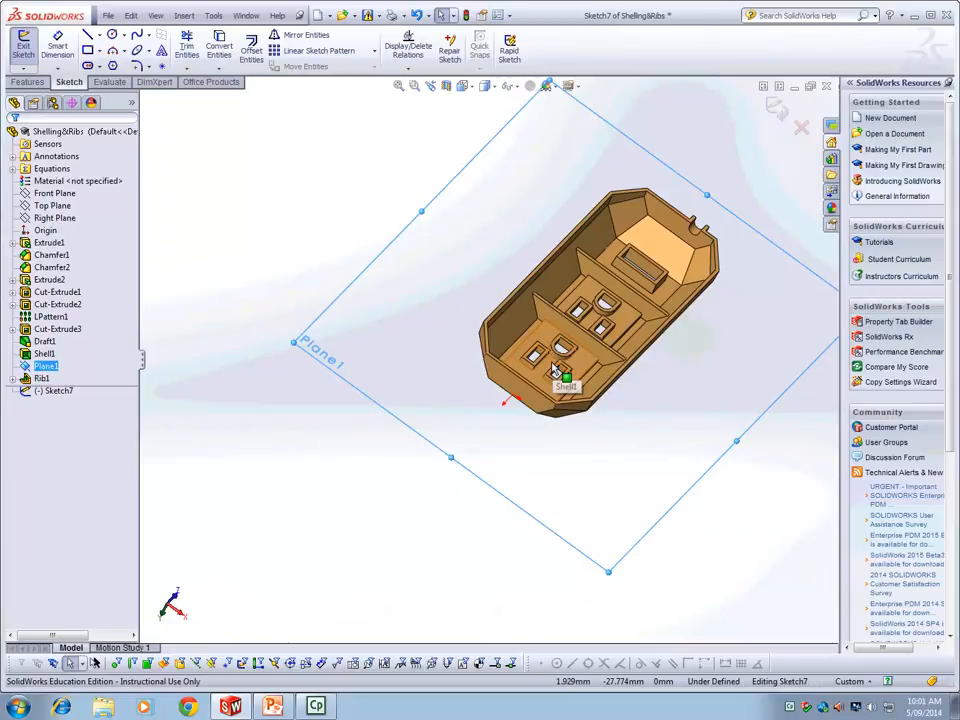
pyautogui.scroll(-3, 555, 371)
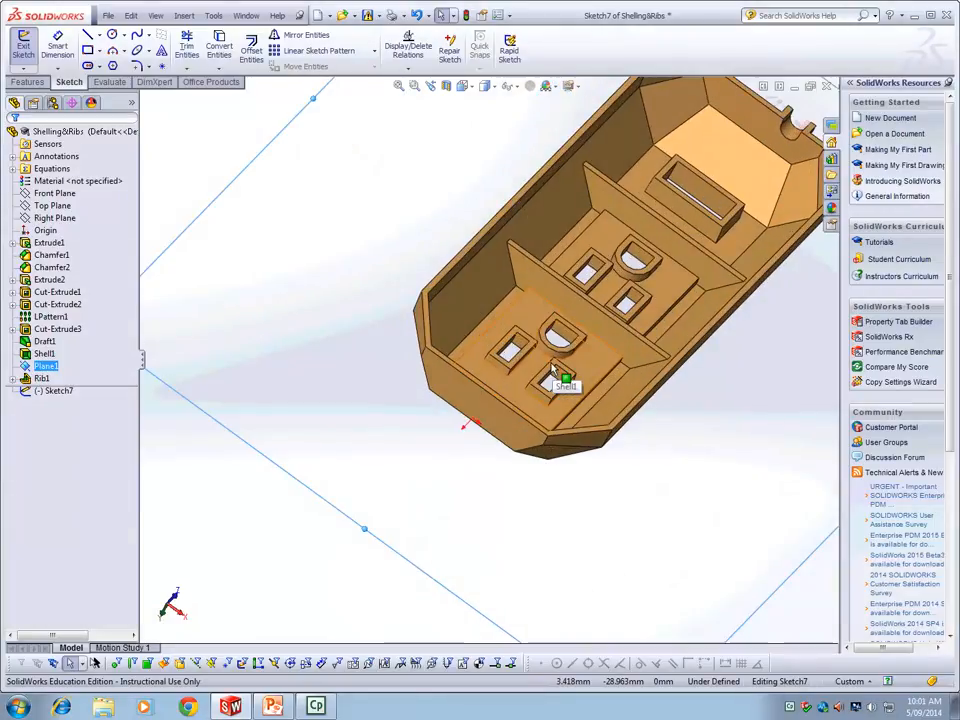
pyautogui.scroll(-2, 553, 372)
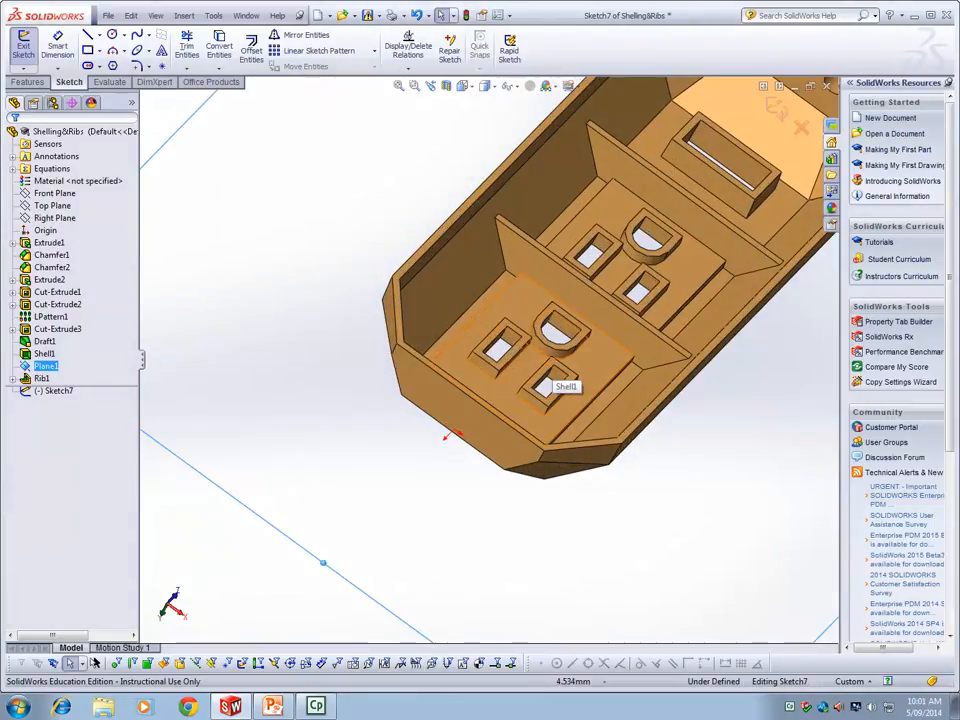
pyautogui.press('Return')
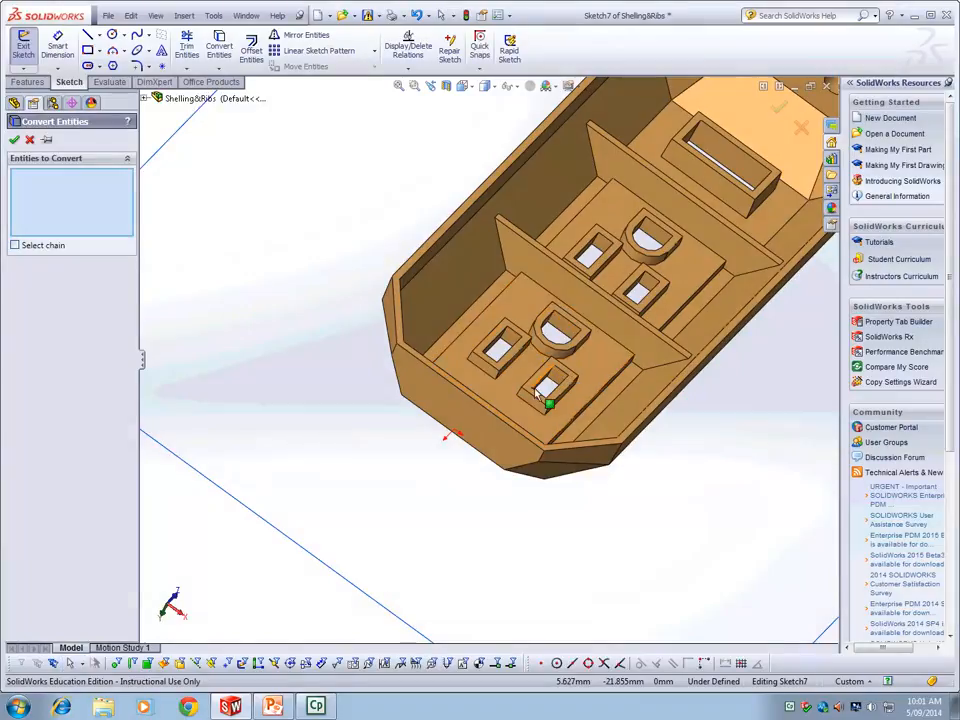
pyautogui.keyDown('ctrl'); pyautogui.moveTo(534, 391); pyautogui.dragTo(510, 376, button='middle'); pyautogui.keyUp('ctrl')
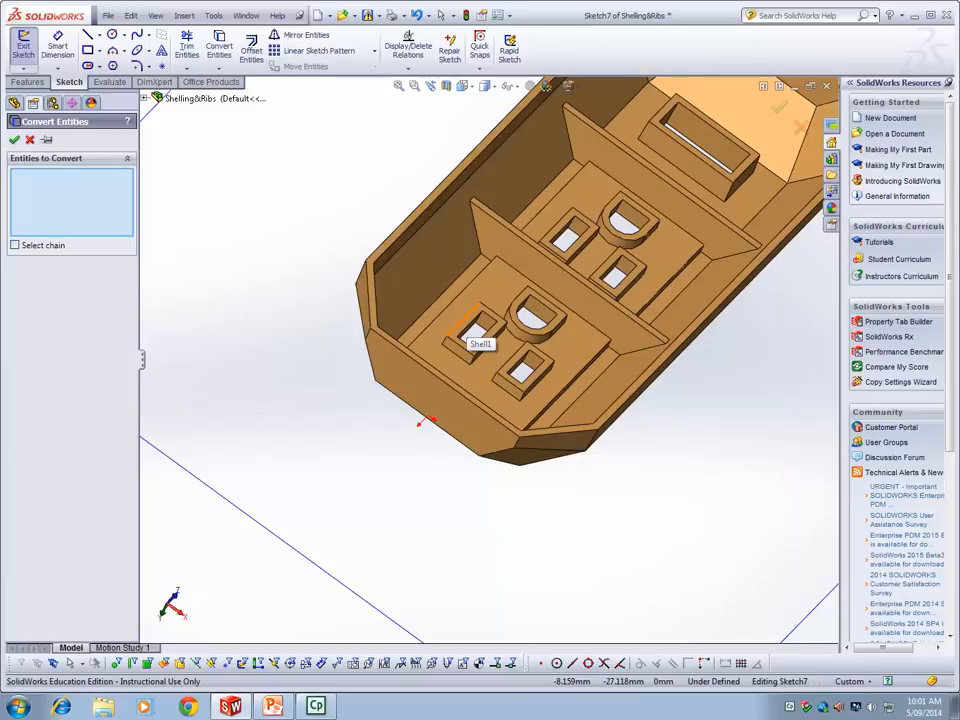
pyautogui.click(470, 320)
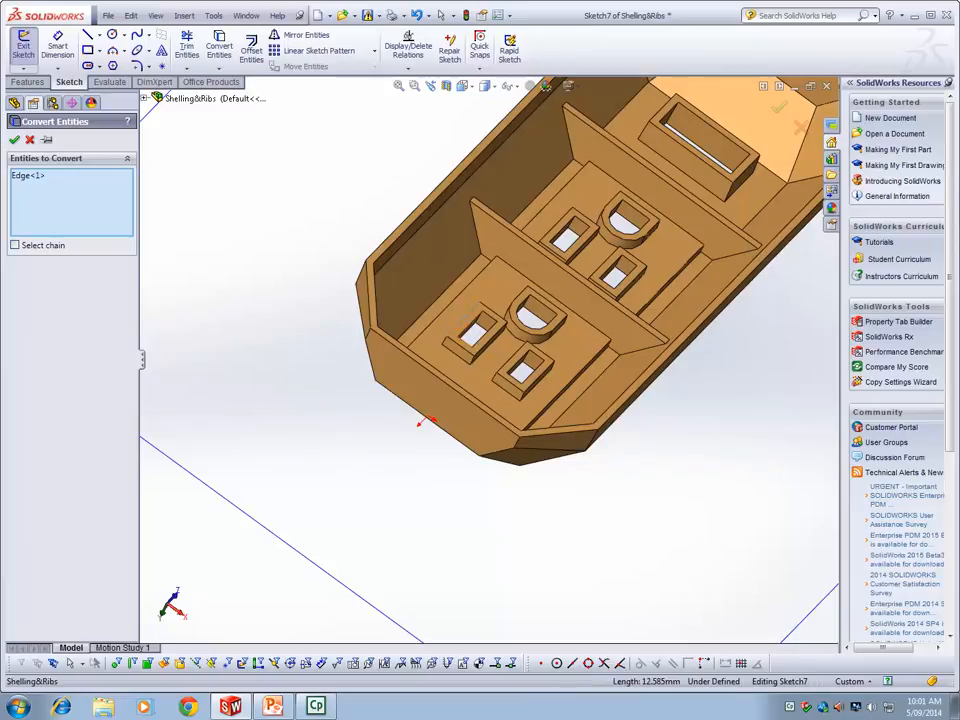
pyautogui.click(468, 316)
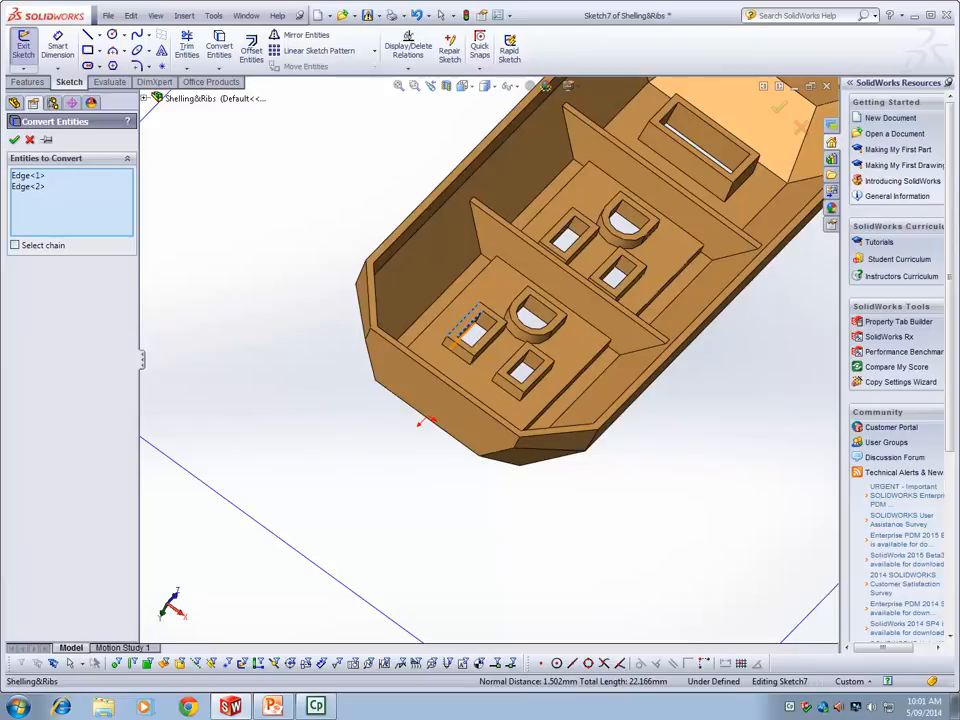
pyautogui.click(468, 324)
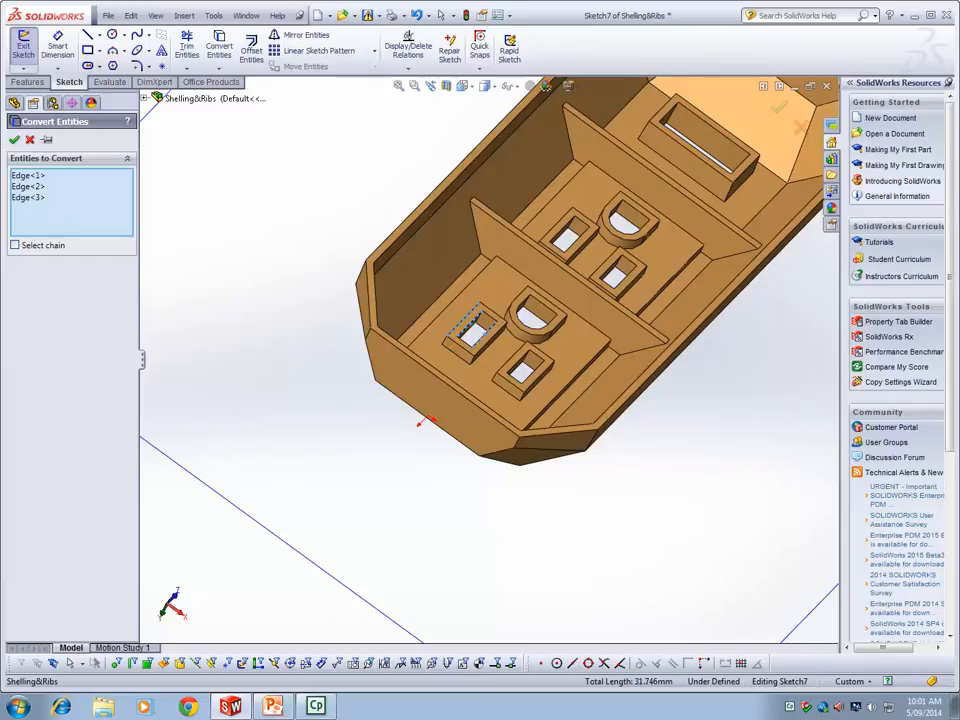
pyautogui.click(485, 346)
pyautogui.press('Return')
# Step: Examine the position of the converted lines relative to the lower outlet's openings from several angles
pyautogui.moveTo(311, 428)
pyautogui.mouseDown(button='middle')
pyautogui.moveTo(333, 424)
pyautogui.moveTo(317, 498)
pyautogui.mouseUp(button='middle')
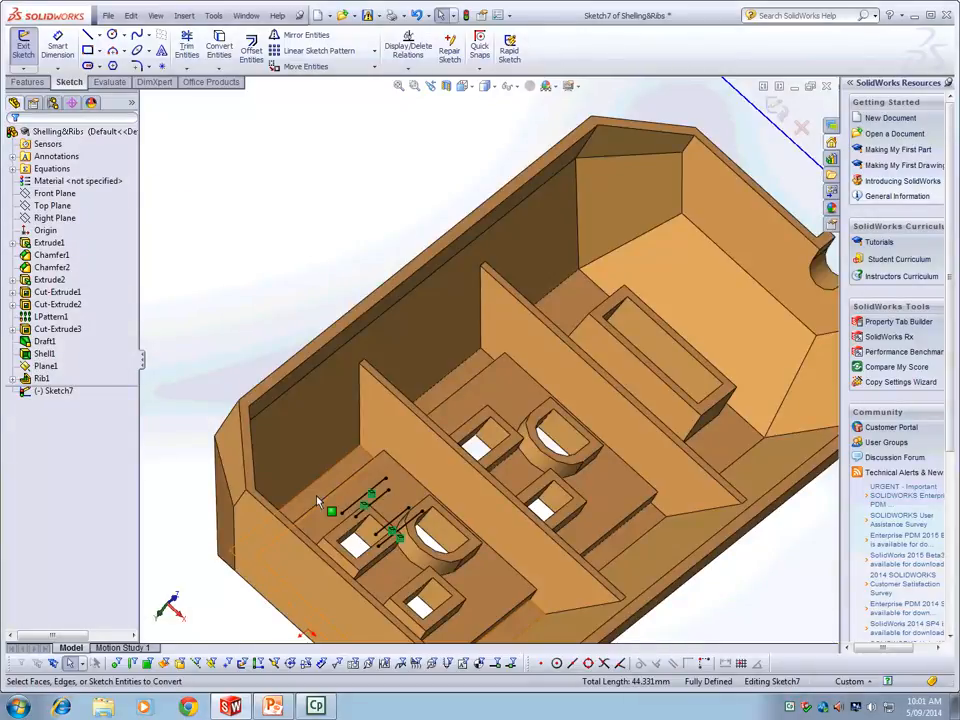
pyautogui.scroll(4, 317, 500)
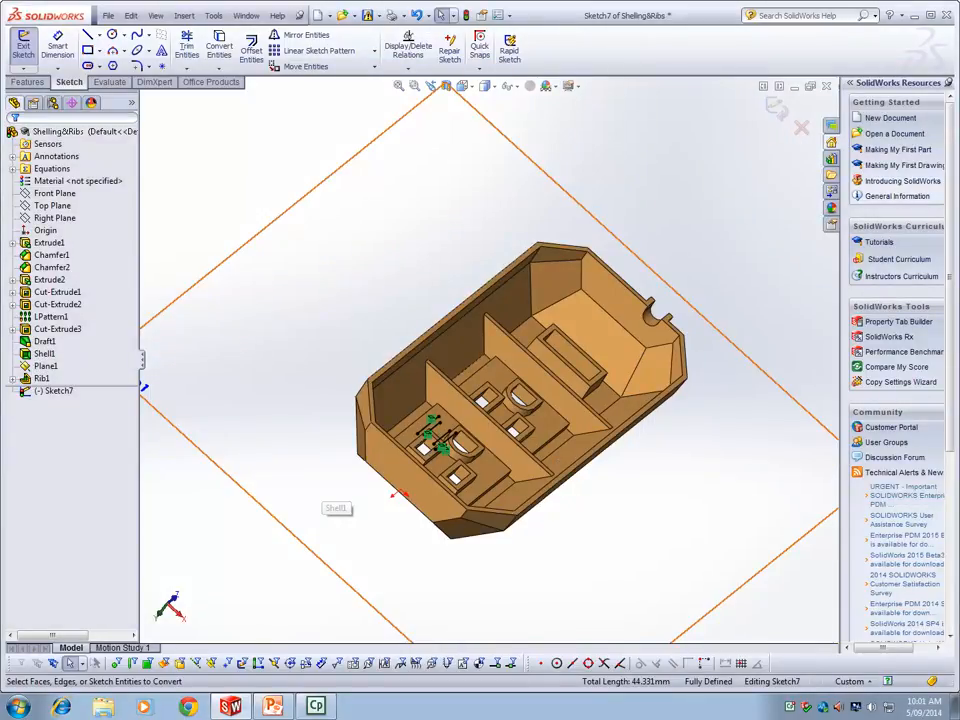
pyautogui.moveTo(317, 500); pyautogui.dragTo(325, 486, button='middle')
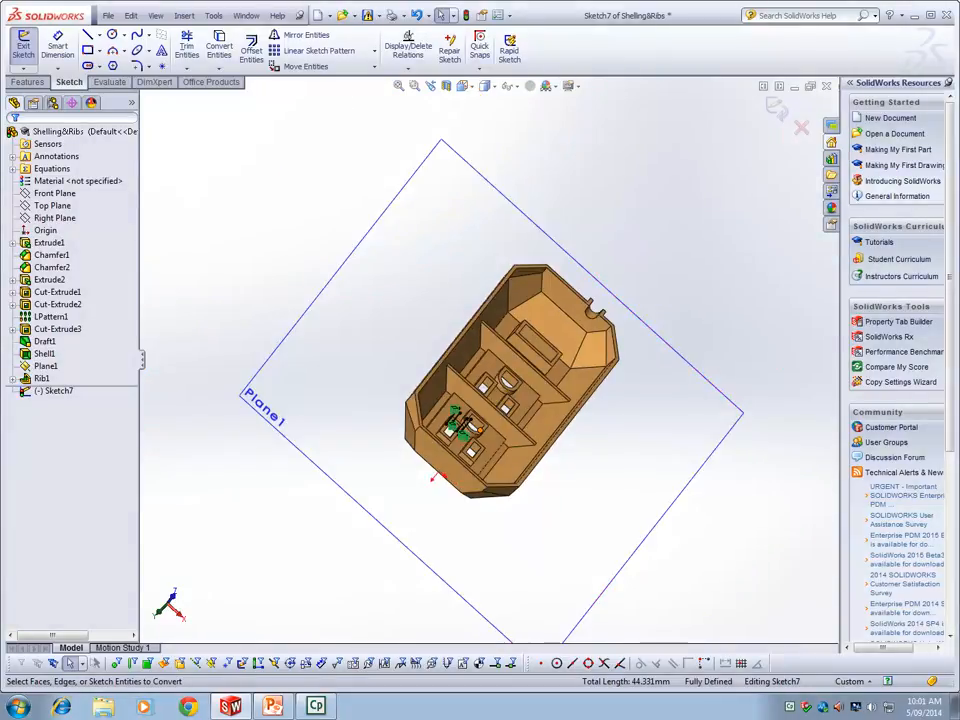
pyautogui.scroll(-5, 399, 401)
pyautogui.moveTo(399, 401)
pyautogui.mouseDown(button='middle')
pyautogui.moveTo(370, 412)
pyautogui.moveTo(366, 461)
pyautogui.moveTo(420, 472)
pyautogui.mouseUp(button='middle')
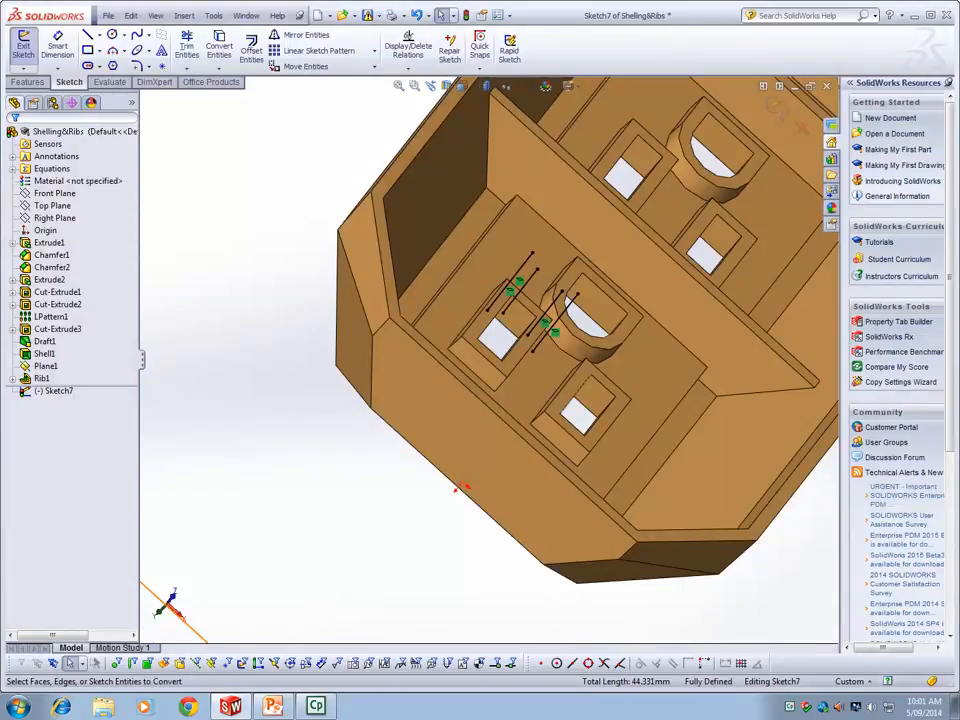
pyautogui.scroll(5, 462, 488)
pyautogui.moveTo(420, 430)
pyautogui.mouseDown(button='middle')
pyautogui.moveTo(407, 514)
pyautogui.moveTo(460, 532)
pyautogui.moveTo(455, 588)
pyautogui.moveTo(300, 575)
pyautogui.moveTo(425, 440)
pyautogui.mouseUp(button='middle')
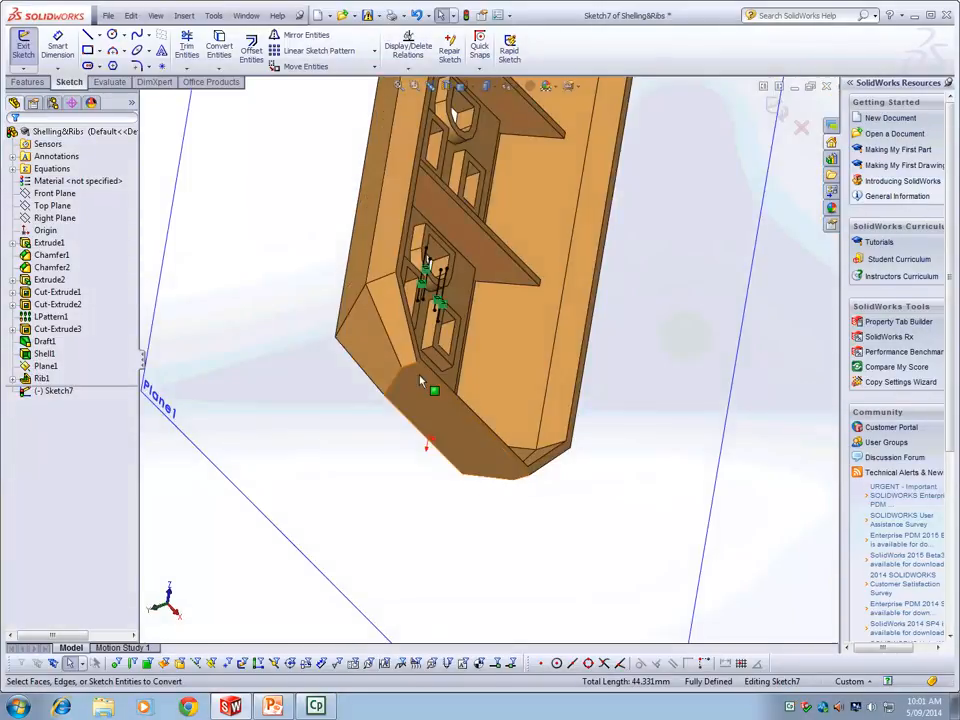
pyautogui.scroll(-3, 421, 381)
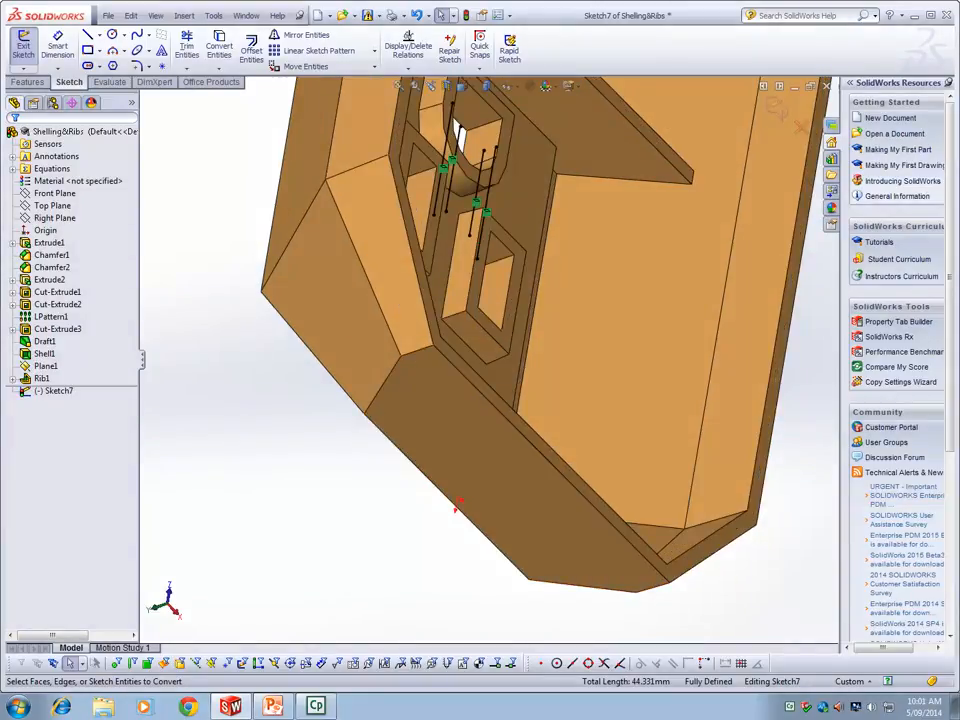
pyautogui.moveTo(336, 506)
pyautogui.mouseDown(button='middle')
pyautogui.moveTo(228, 441)
pyautogui.moveTo(338, 505)
pyautogui.mouseUp(button='middle')
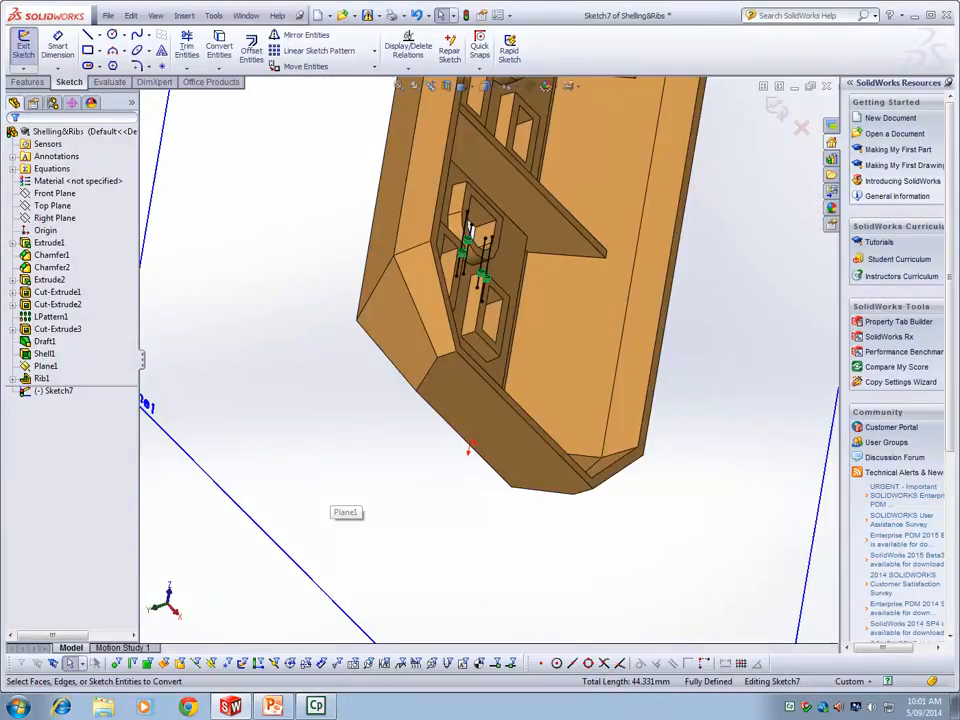
pyautogui.moveTo(338, 505); pyautogui.dragTo(228, 441, button='middle')
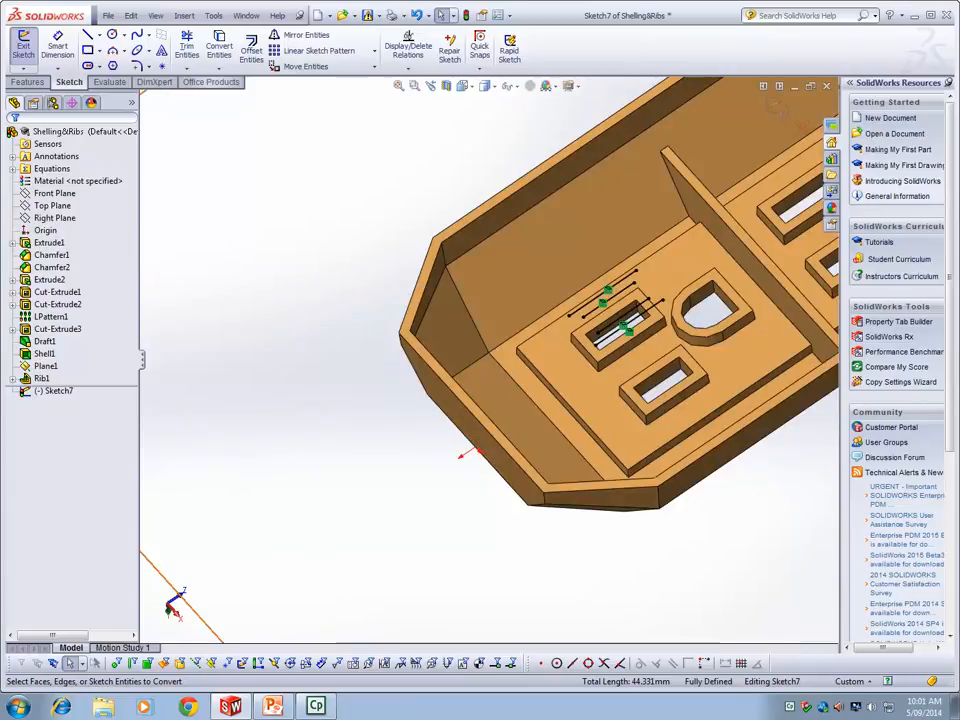
# Step: Convert the housing's inner edge between the lower end's sloping face and the adjacent left corner face into a sketch line
pyautogui.click(219, 45)
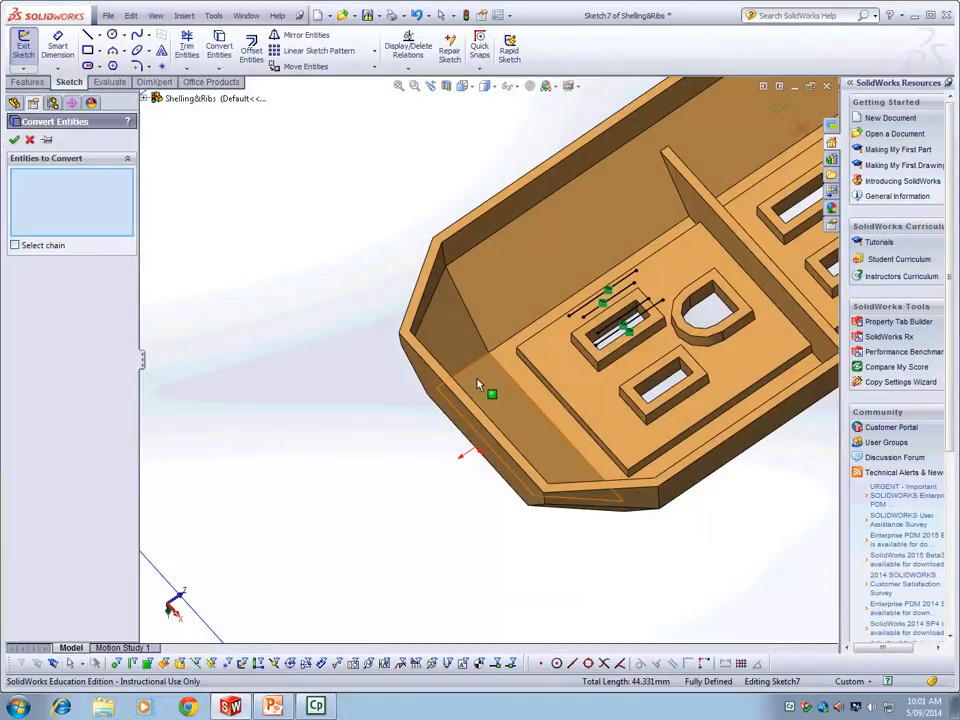
pyautogui.scroll(-2, 477, 385)
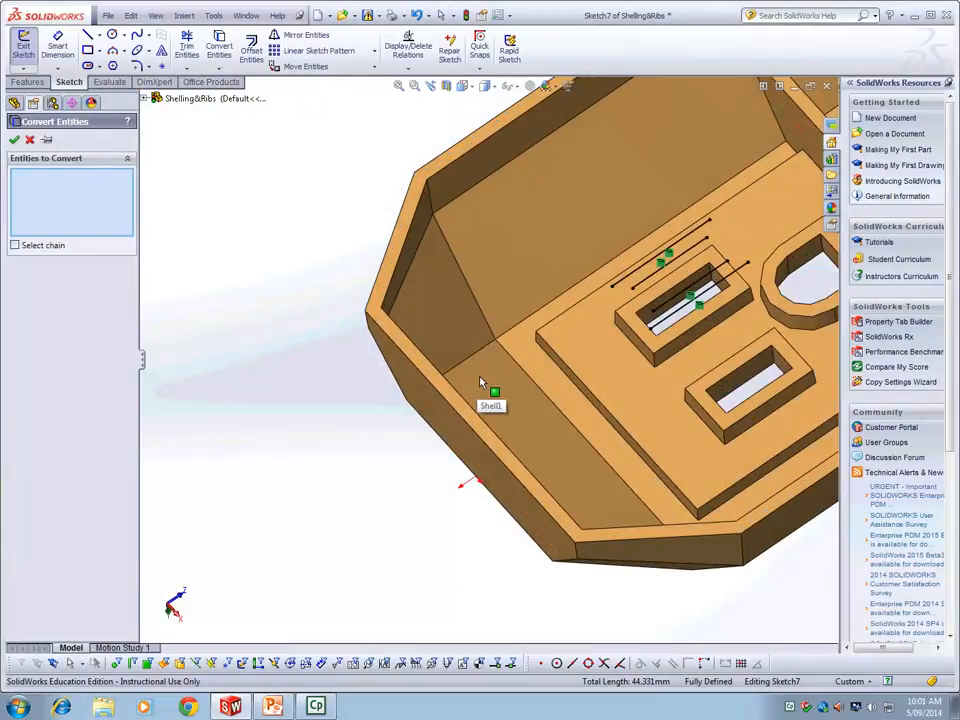
pyautogui.scroll(3, 480, 382)
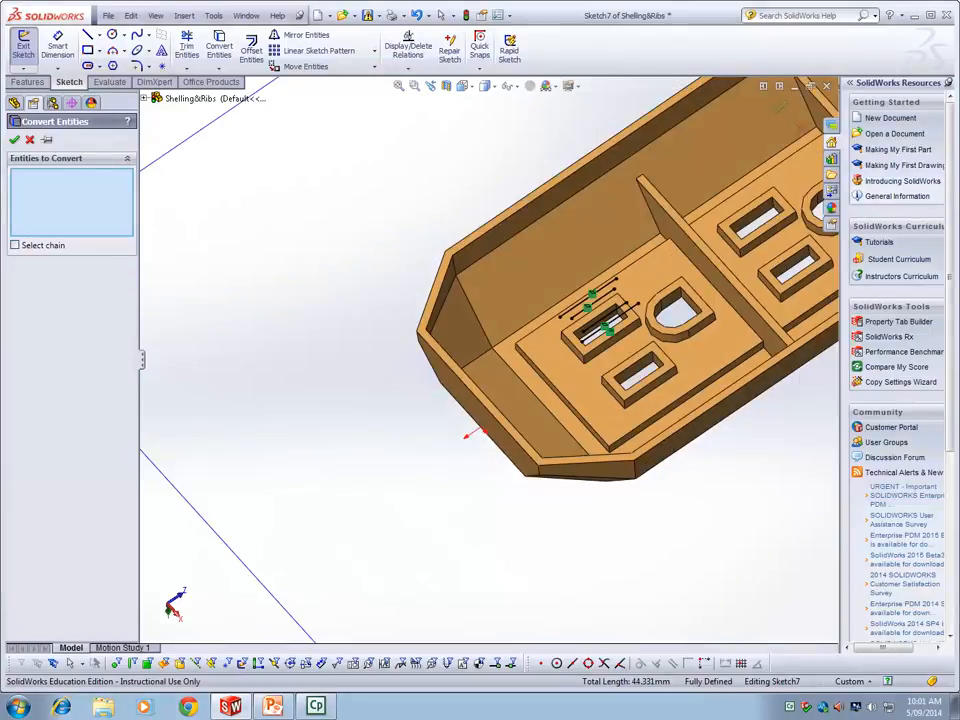
pyautogui.moveTo(356, 413); pyautogui.dragTo(377, 418, button='middle')
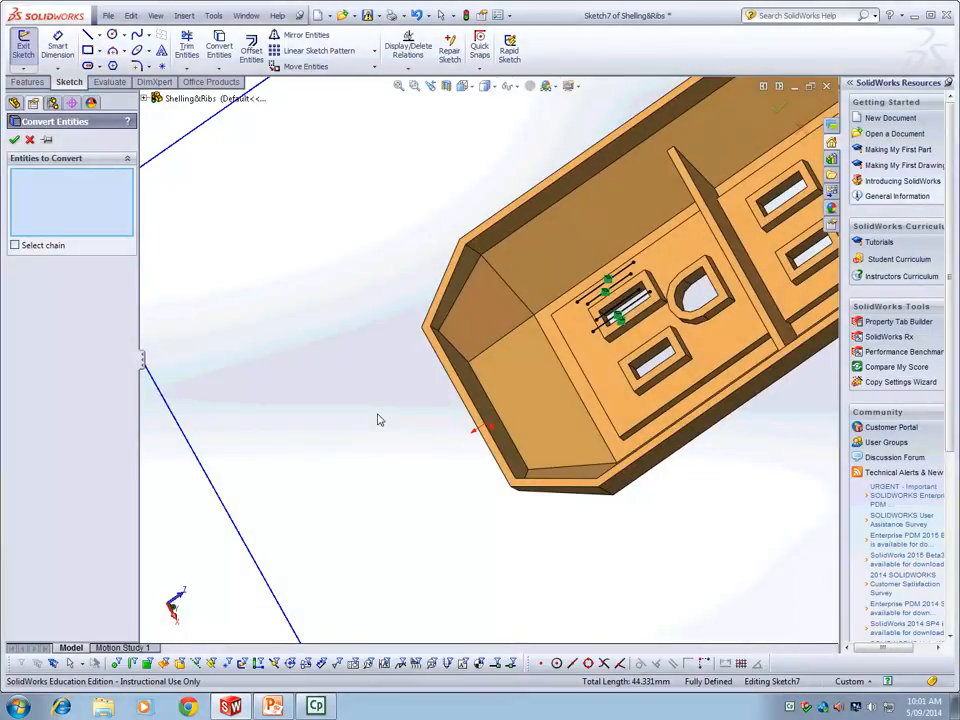
pyautogui.scroll(-3, 377, 420)
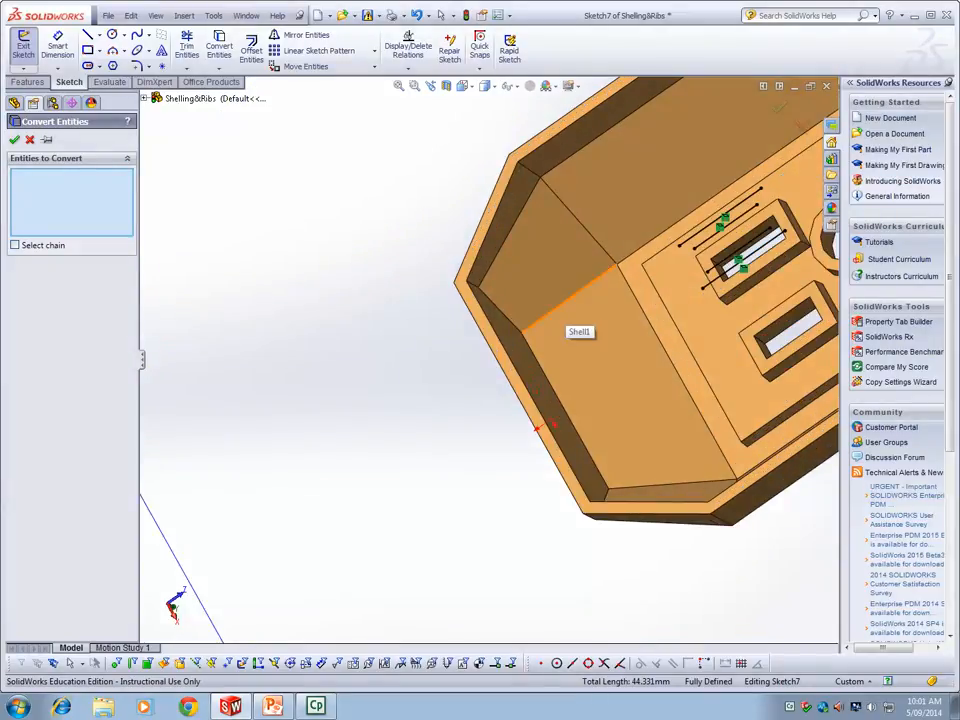
pyautogui.click(570, 298)
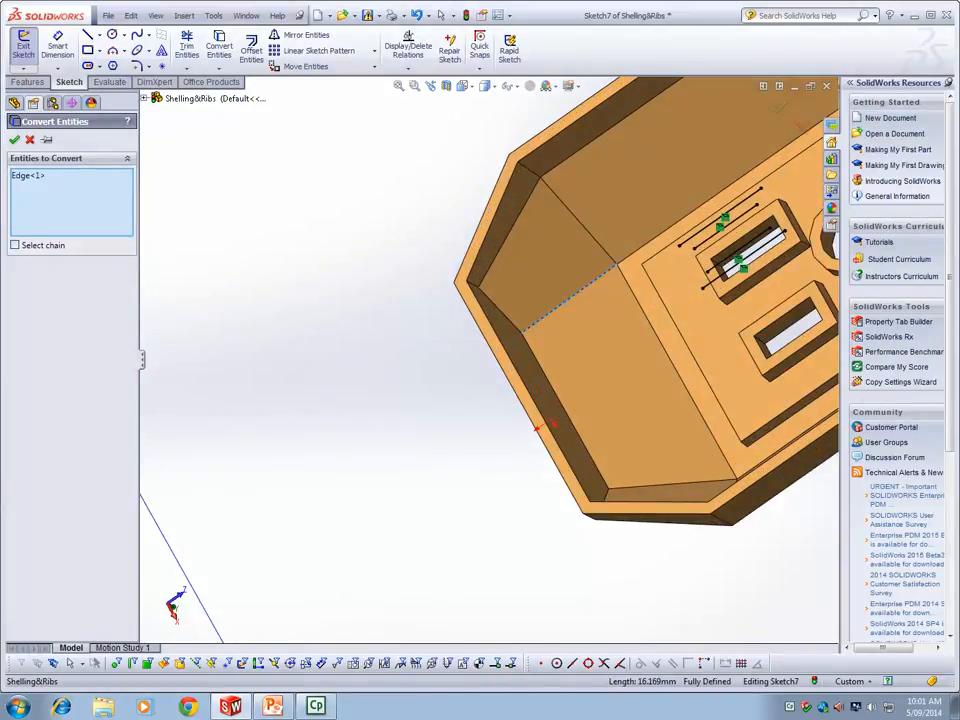
pyautogui.press('Return')
# Step: Discard the changes to the sketch on the offset plane and exit the sketch
pyautogui.moveTo(352, 358); pyautogui.dragTo(565, 315, button='middle')
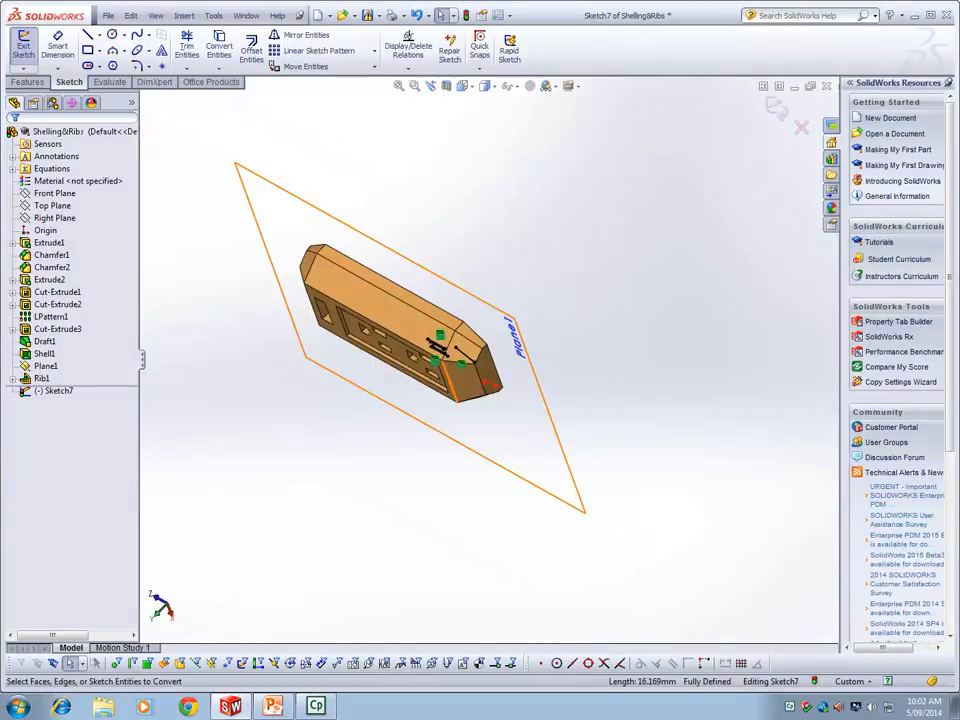
pyautogui.moveTo(305, 360); pyautogui.dragTo(126, 451, button='middle')
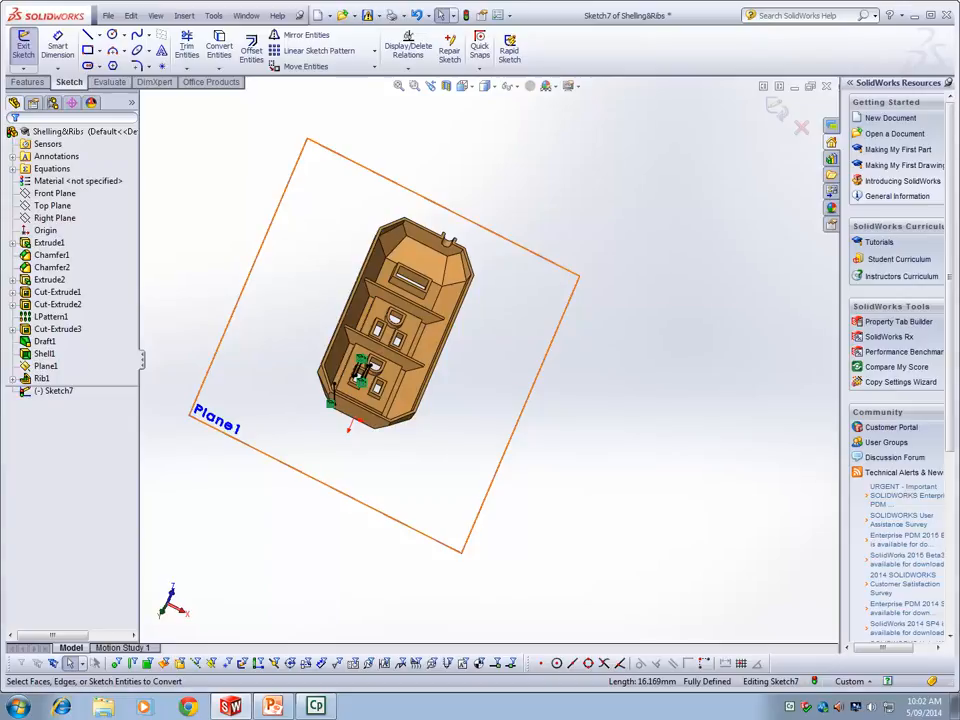
pyautogui.press('Escape')
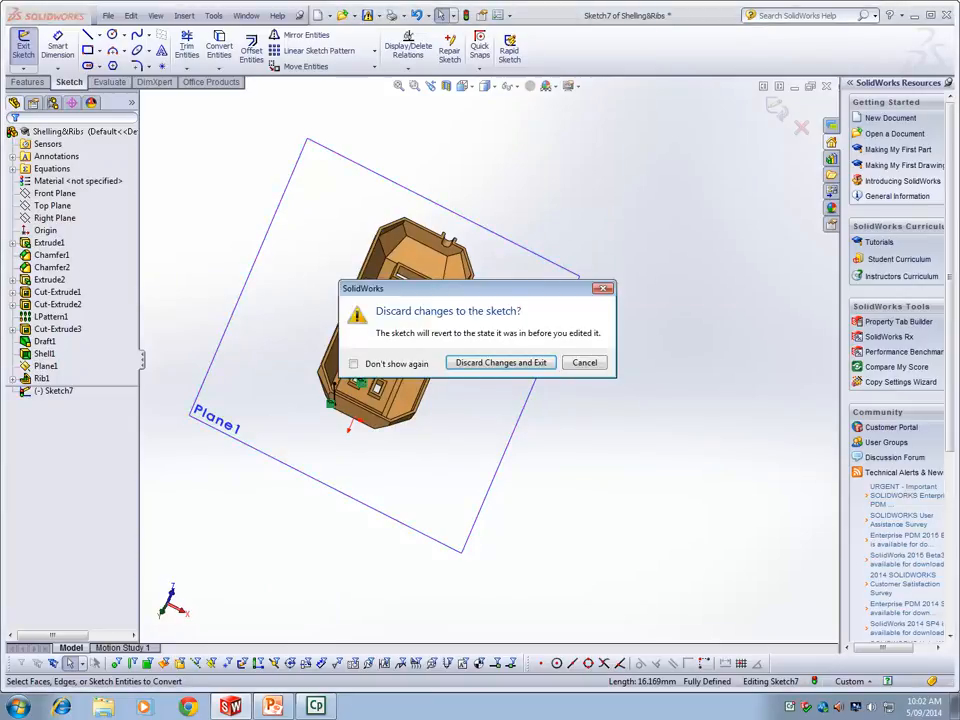
pyautogui.press('Return')
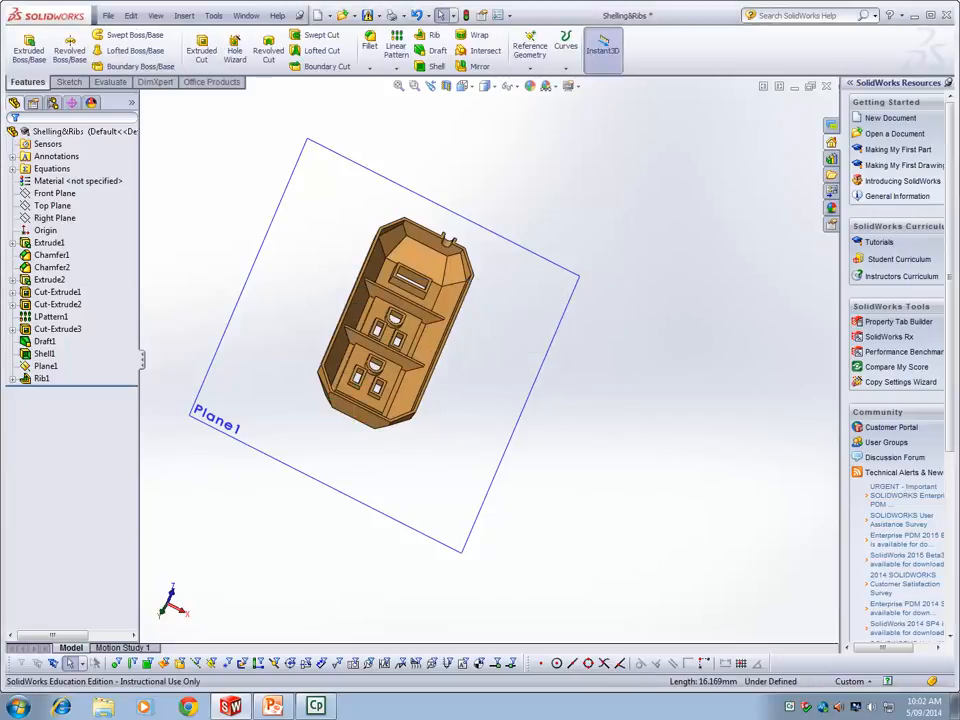
# Step: Start a new sketch on the rim face of the wall around the lower outlet's left rectangular slot
pyautogui.moveTo(290, 300); pyautogui.dragTo(129, 453, button='middle')
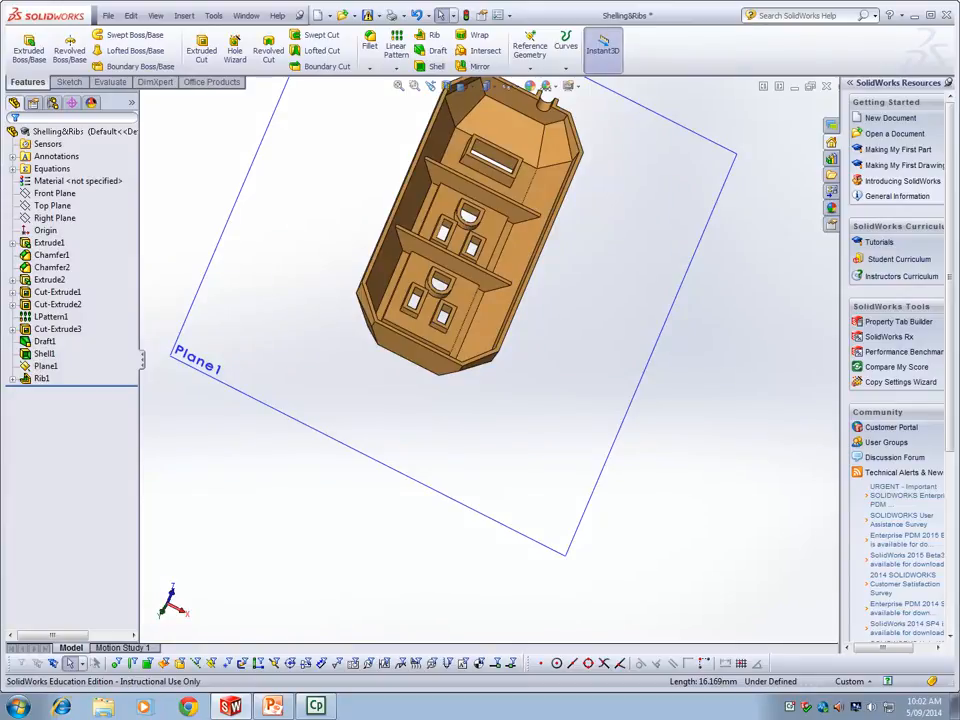
pyautogui.moveTo(129, 453); pyautogui.dragTo(145, 168, button='middle')
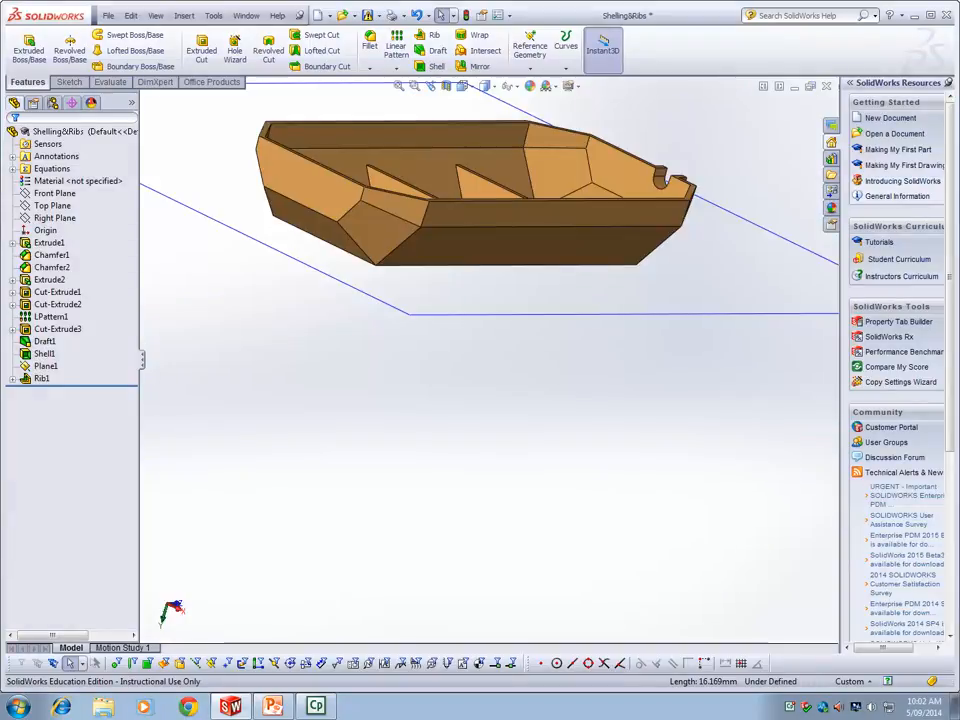
pyautogui.moveTo(145, 168); pyautogui.dragTo(411, 428, button='middle')
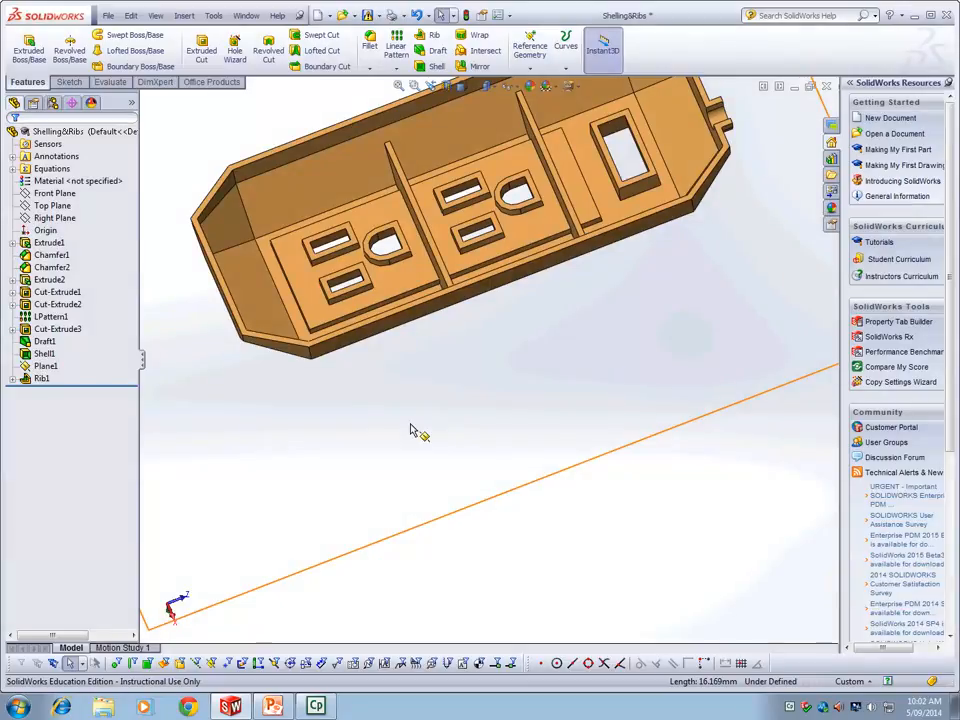
pyautogui.scroll(-2, 410, 430)
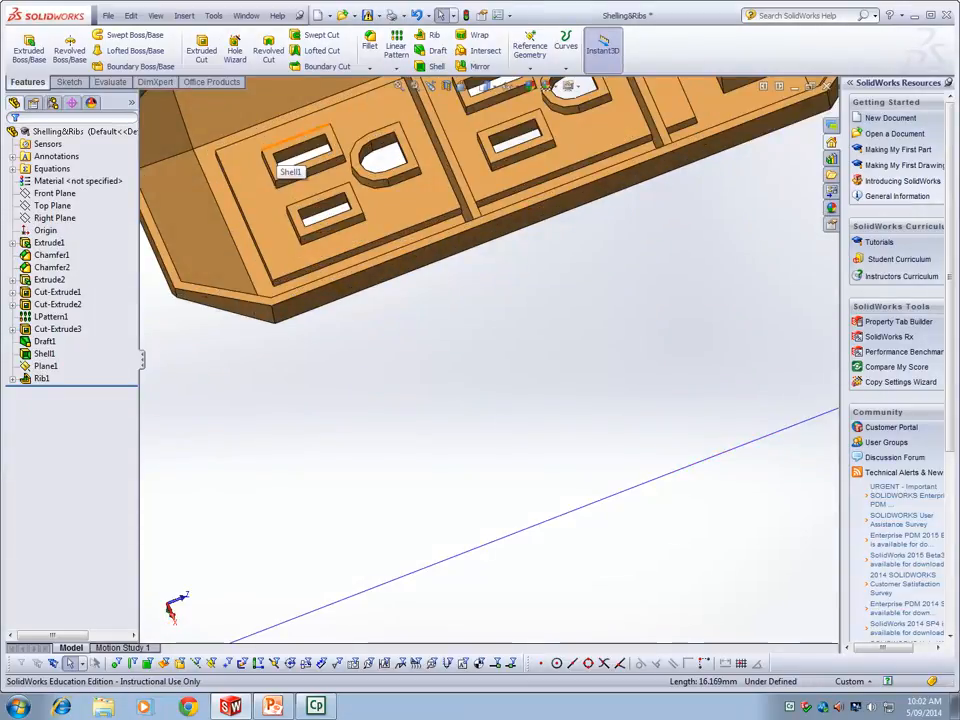
pyautogui.click(296, 137)
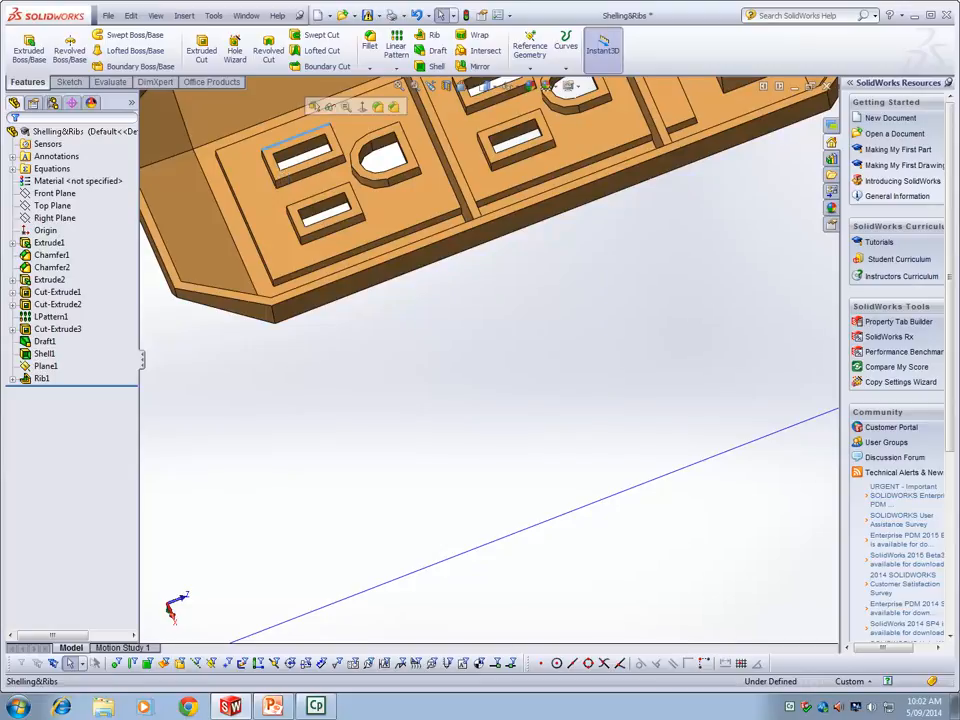
pyautogui.click(272, 154)
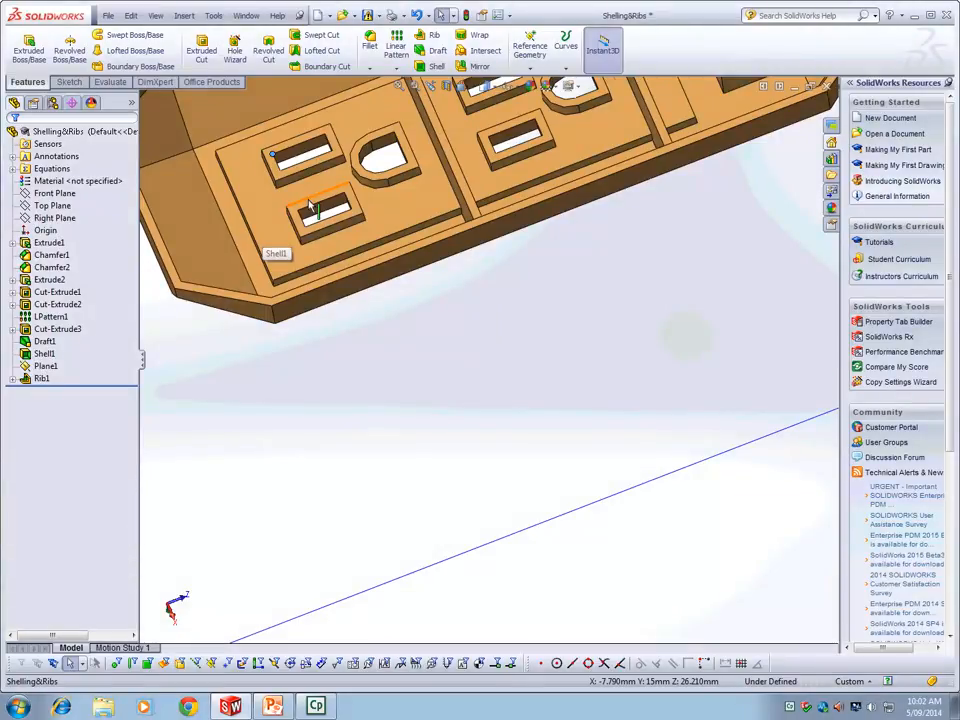
pyautogui.scroll(-3, 312, 207)
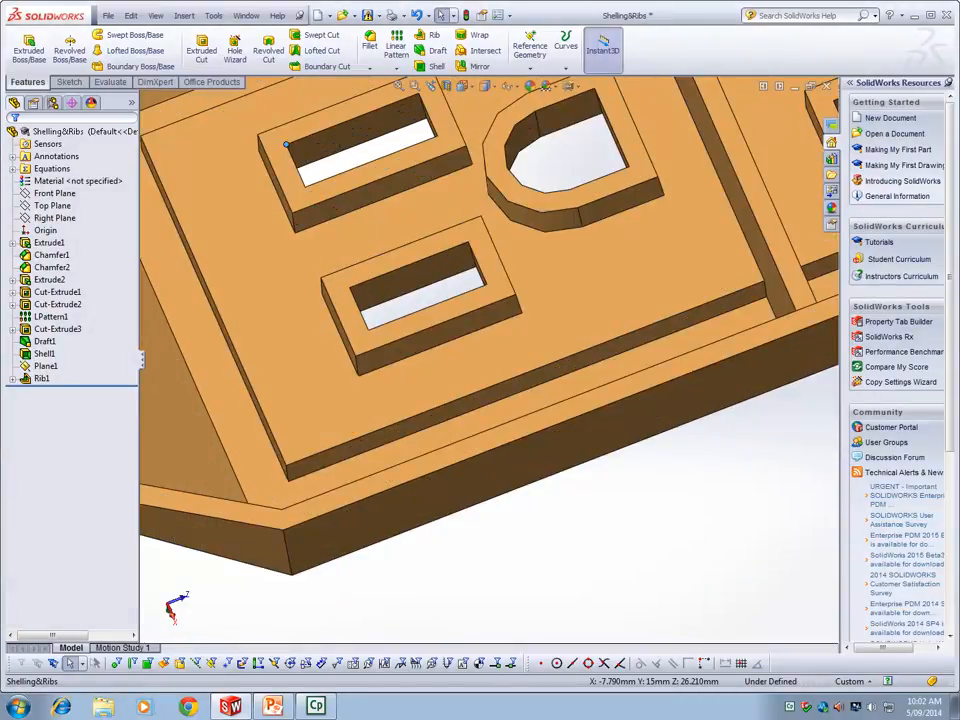
pyautogui.click(46, 366)
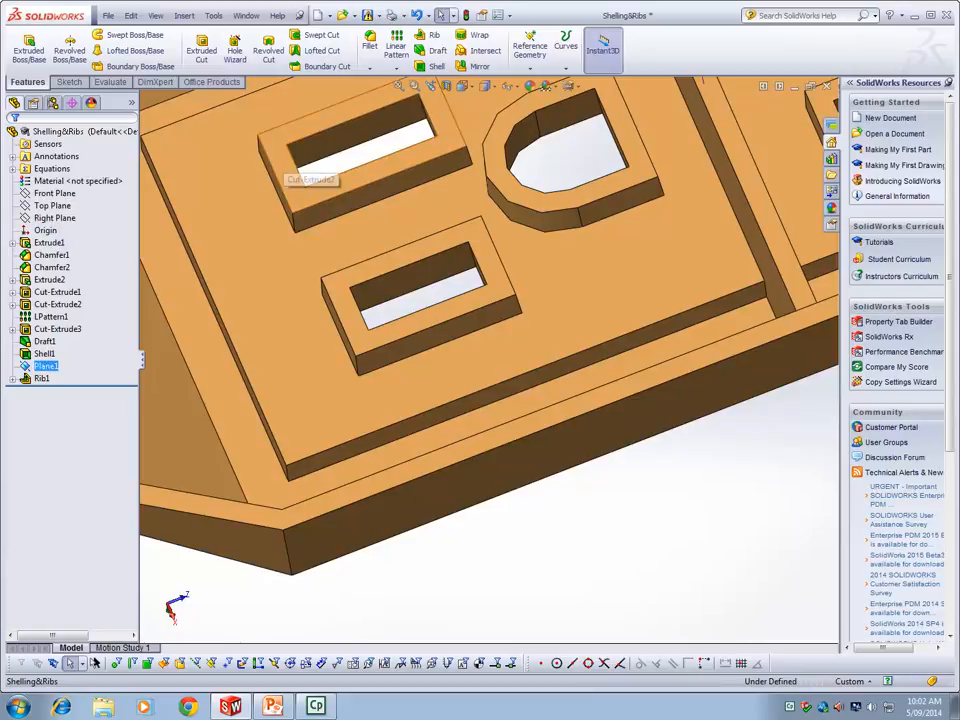
pyautogui.click(285, 170)
pyautogui.scroll(3, 318, 288)
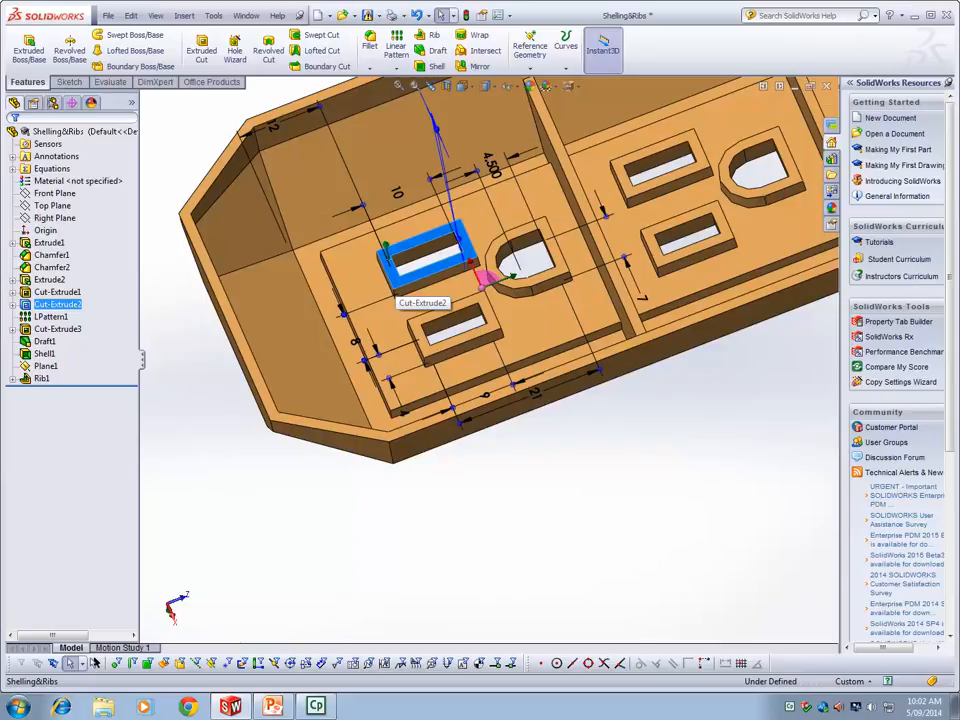
pyautogui.rightClick(397, 272)
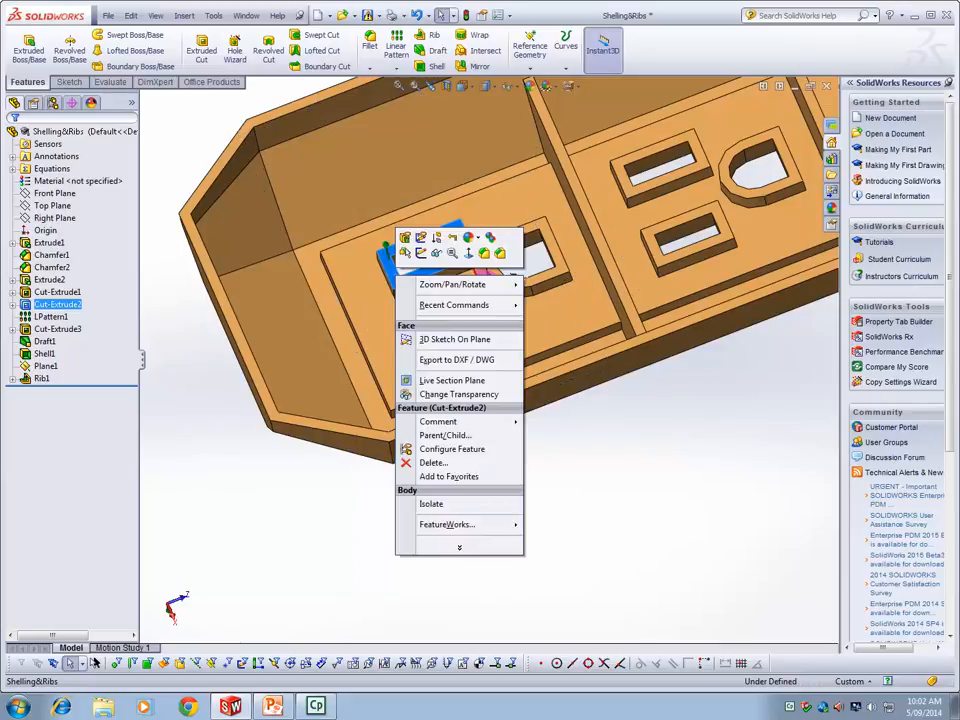
pyautogui.click(421, 253)
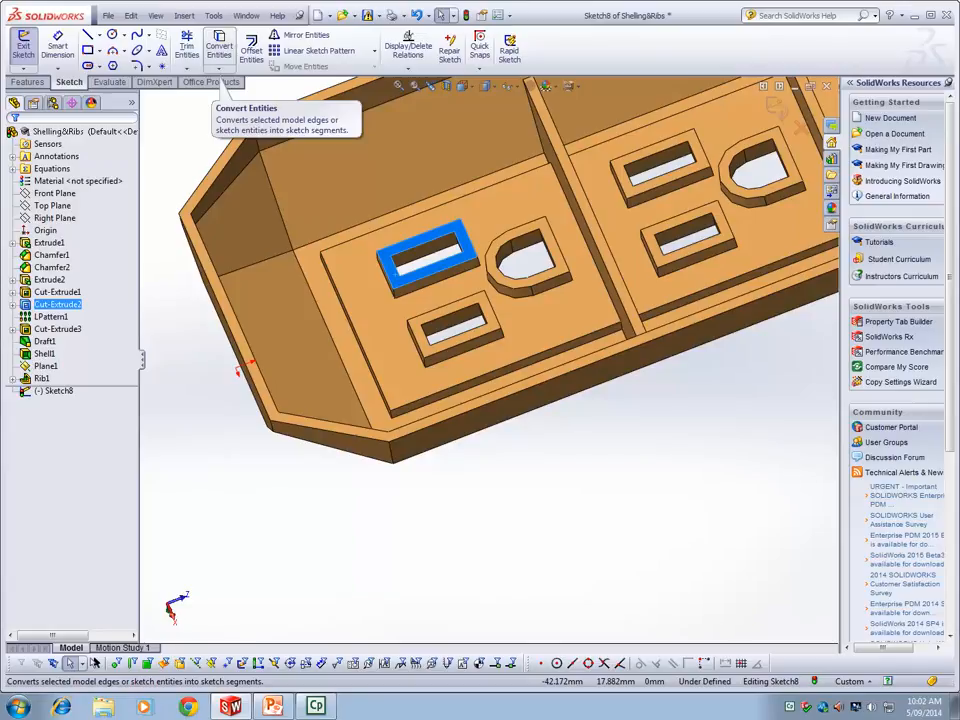
# Step: Try converting the whole outline of the slot wall's rim face into sketch lines, and undo the conversion
pyautogui.click(219, 47)
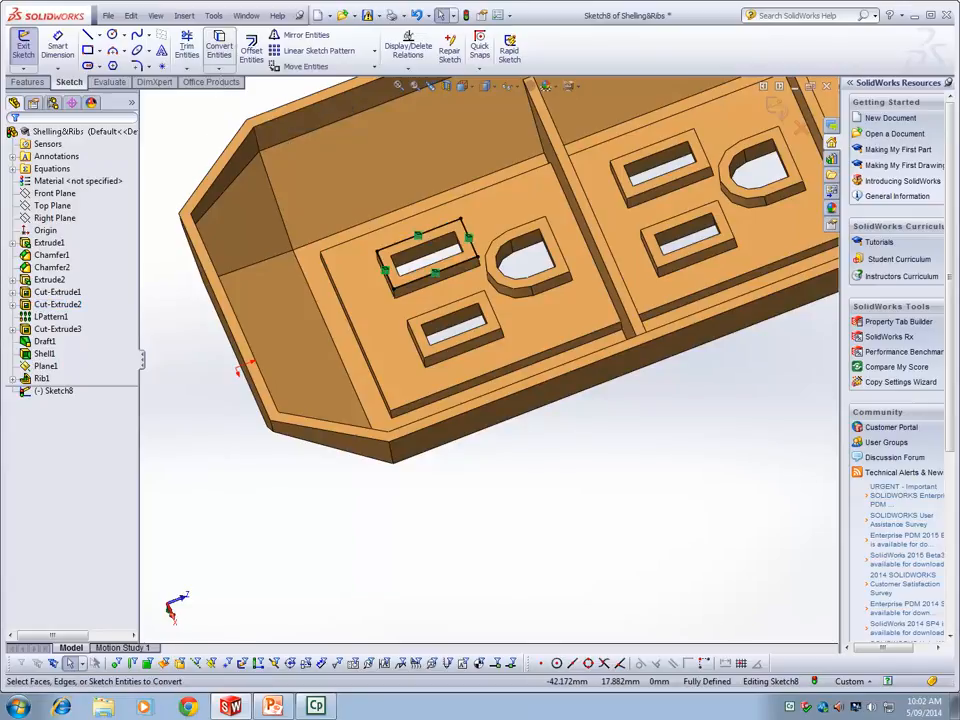
pyautogui.hotkey('ctrl', 'z')
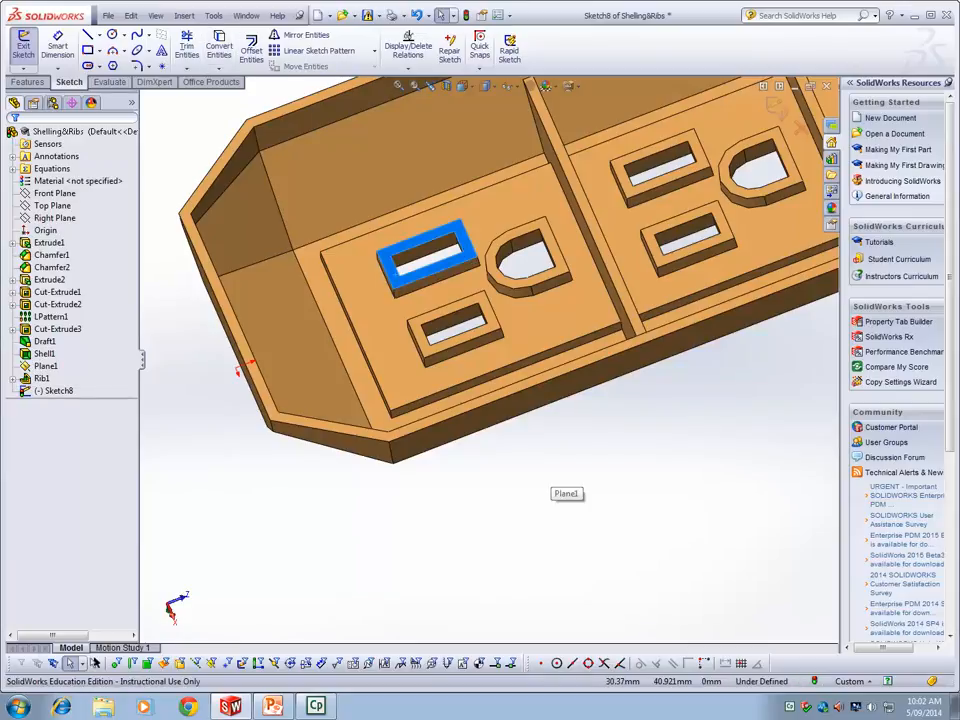
pyautogui.click(549, 479)
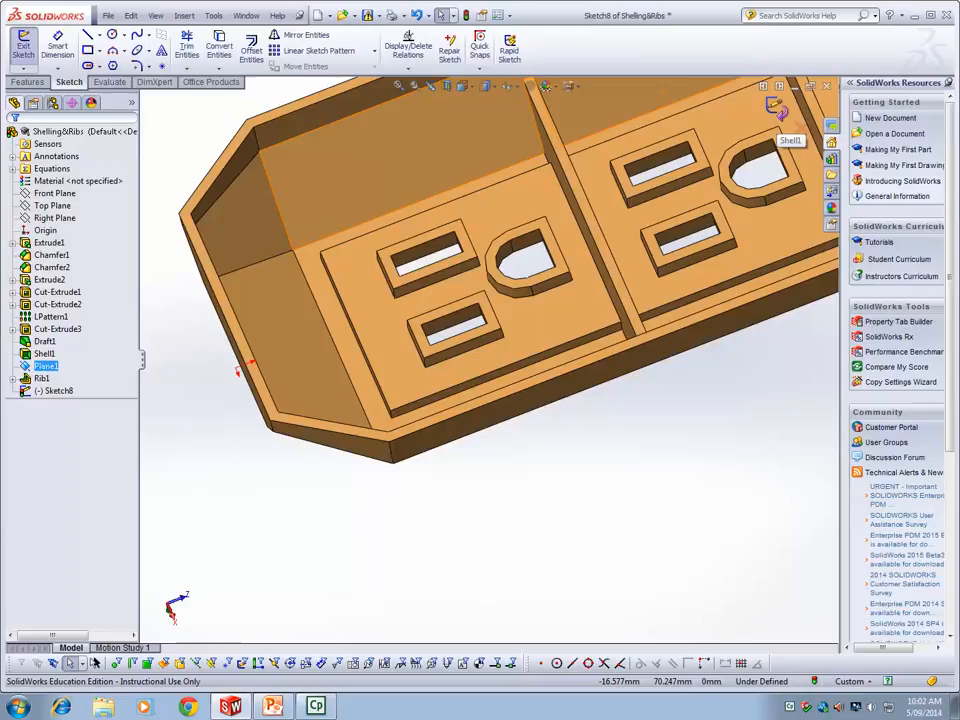
# Step: Convert only the slot wall's outer long edge facing the neighbouring rectangular slot into a sketch line
pyautogui.click(219, 45)
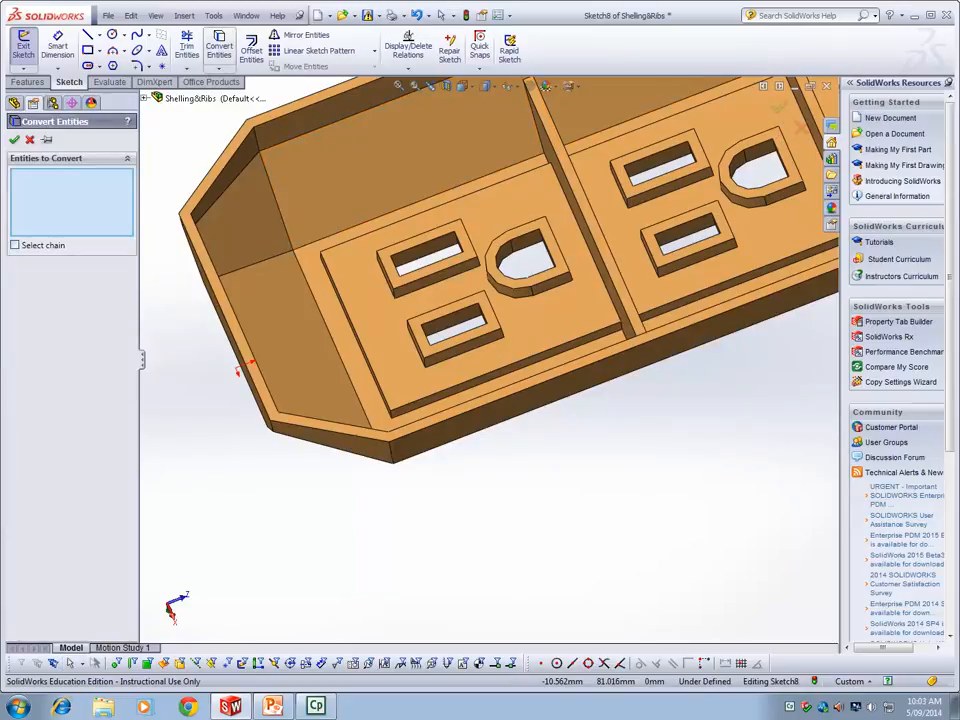
pyautogui.click(436, 273)
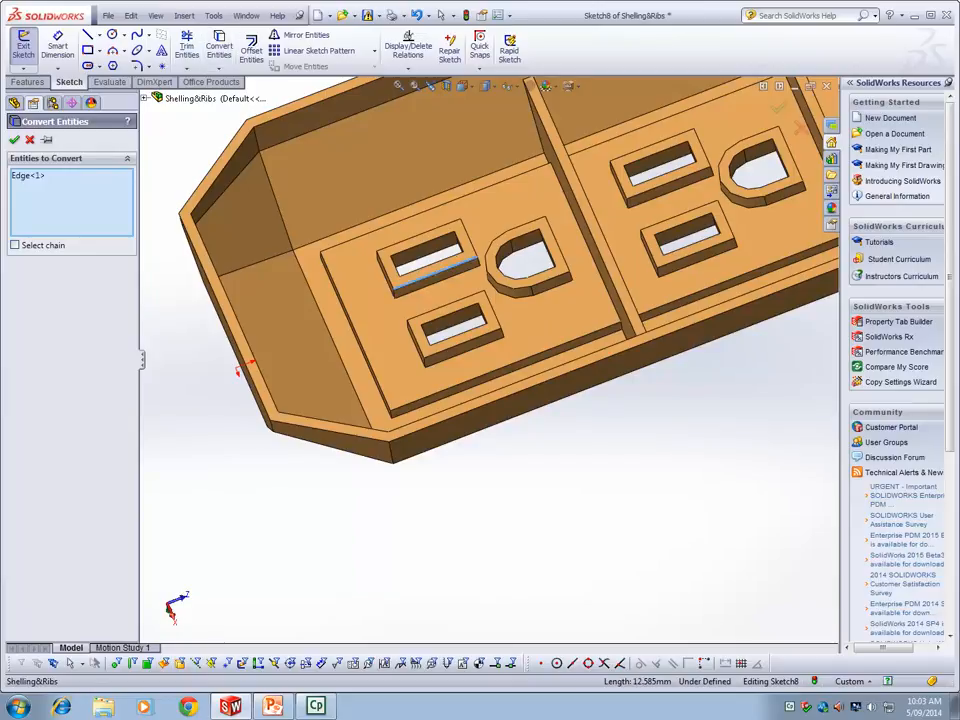
pyautogui.press('Return')
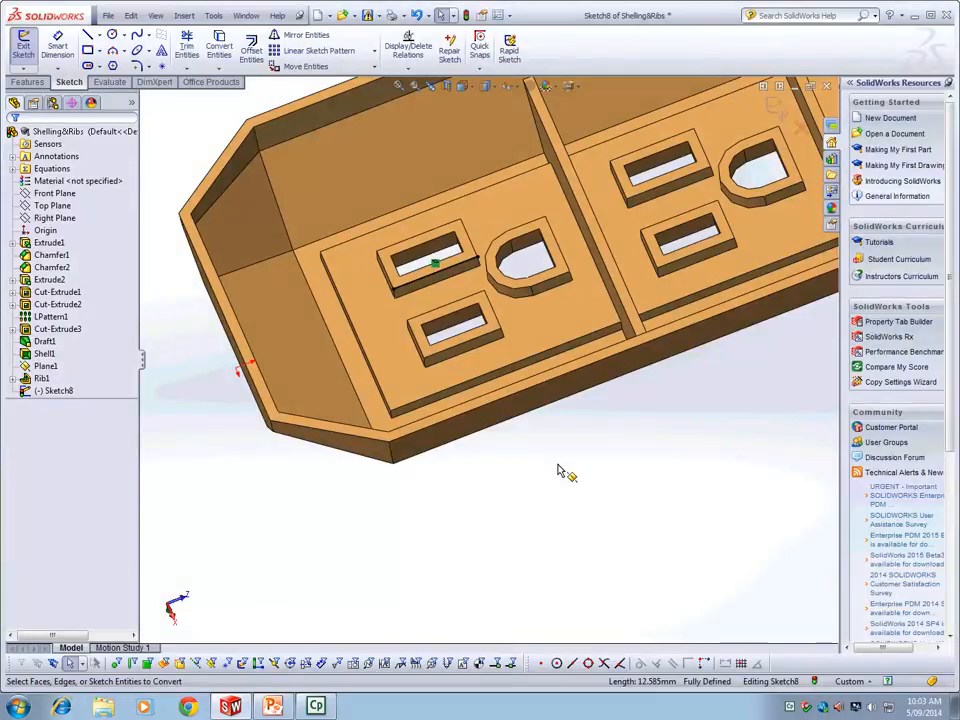
# Step: Delete the converted line's On Edge relation and move the line midway between the lower outlet's two rectangular slots
pyautogui.press('z')
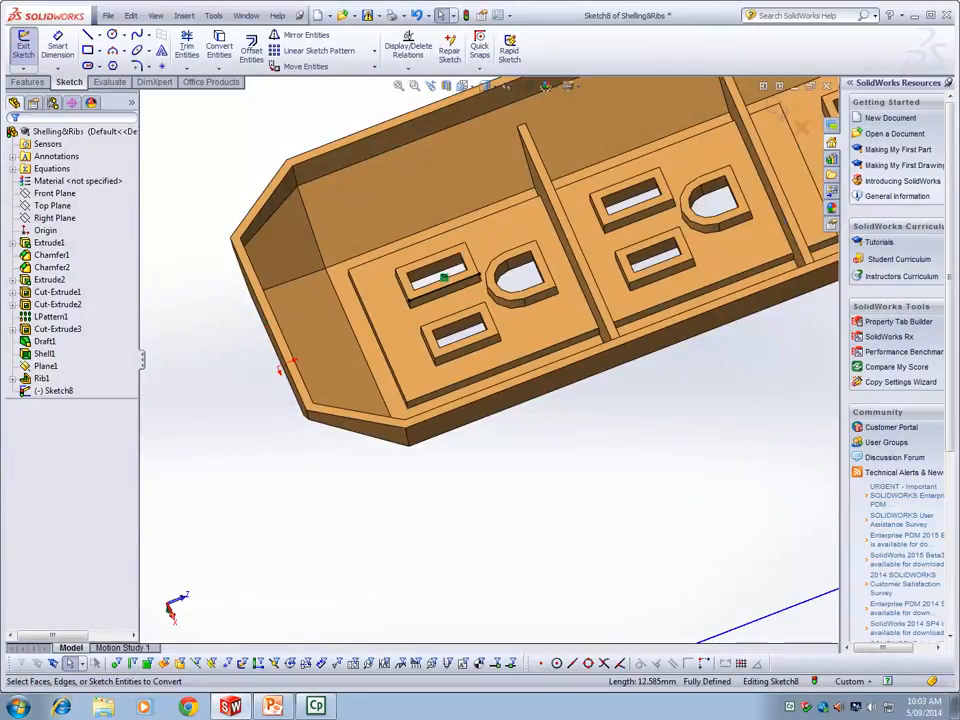
pyautogui.press('Right')
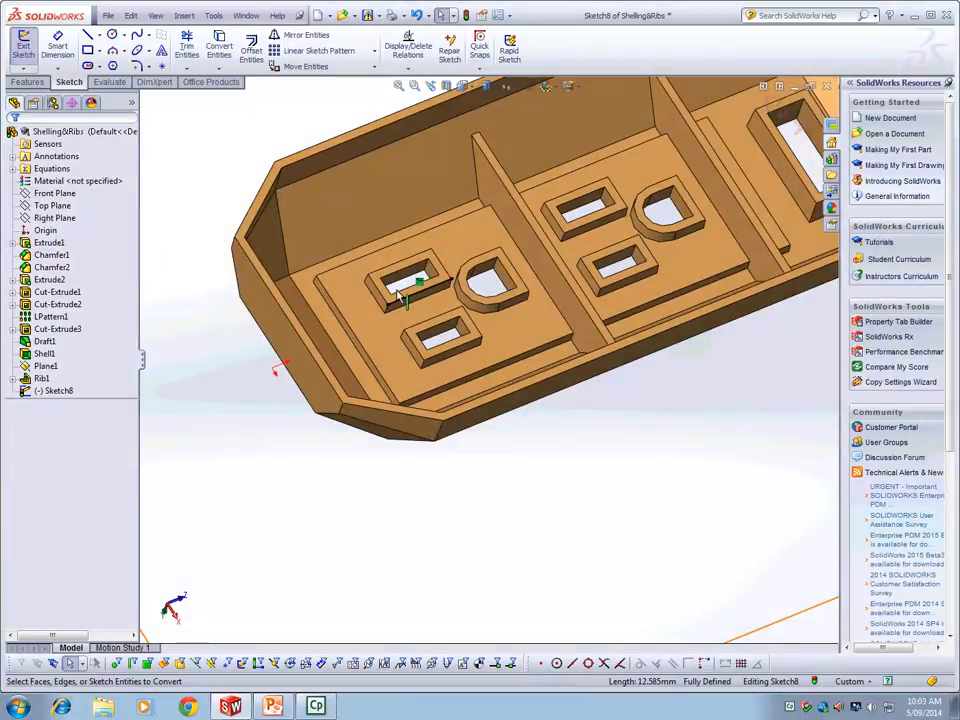
pyautogui.scroll(-5, 399, 289)
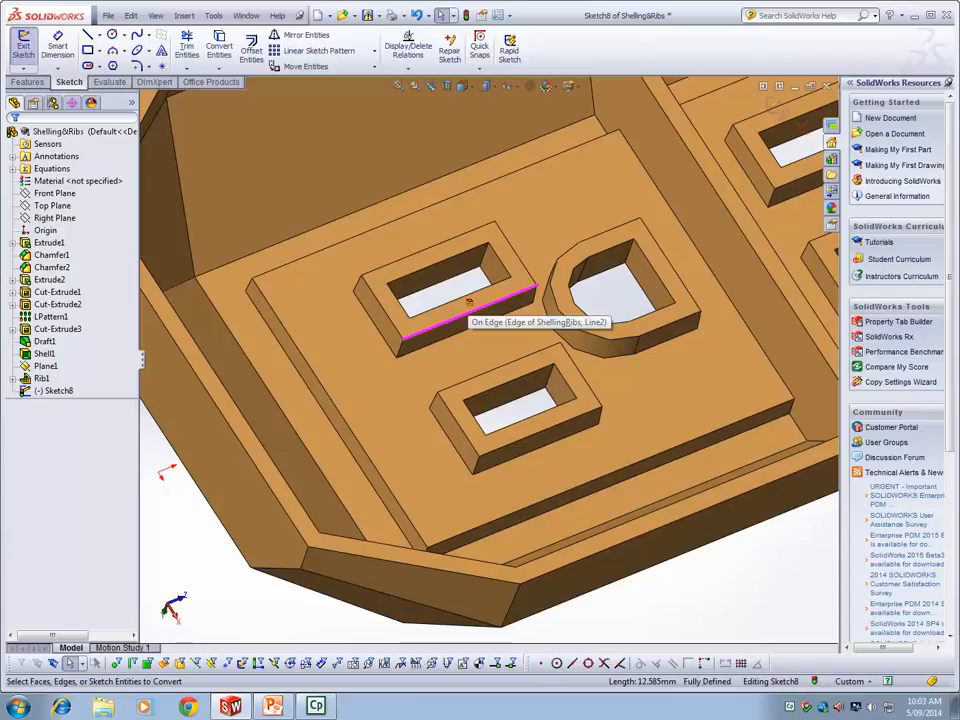
pyautogui.click(469, 302)
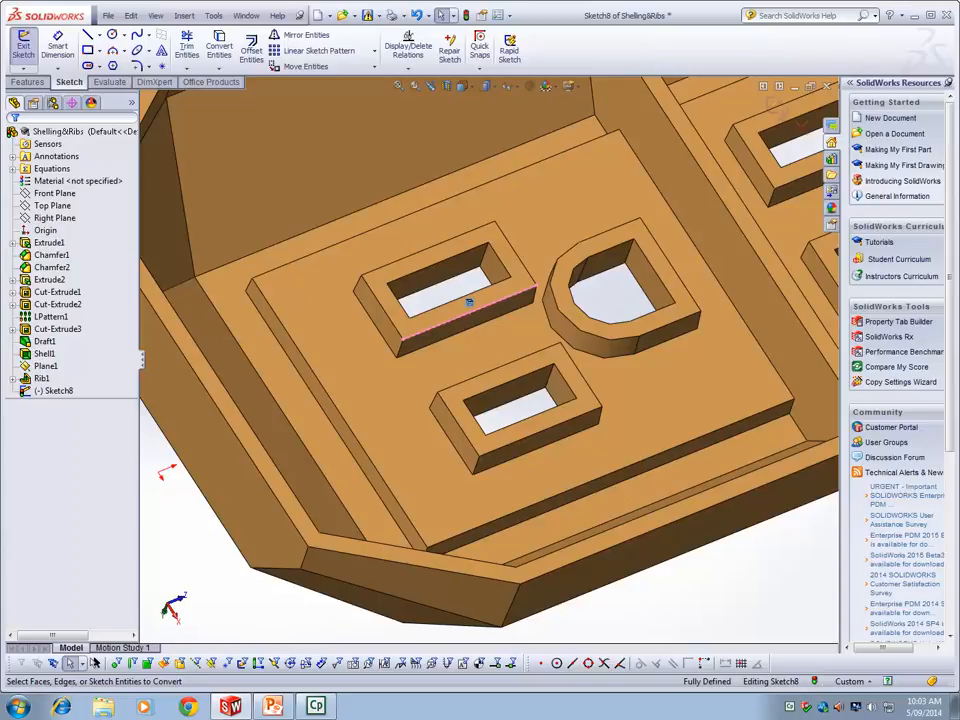
pyautogui.click(469, 302)
pyautogui.moveTo(447, 328); pyautogui.dragTo(466, 358)
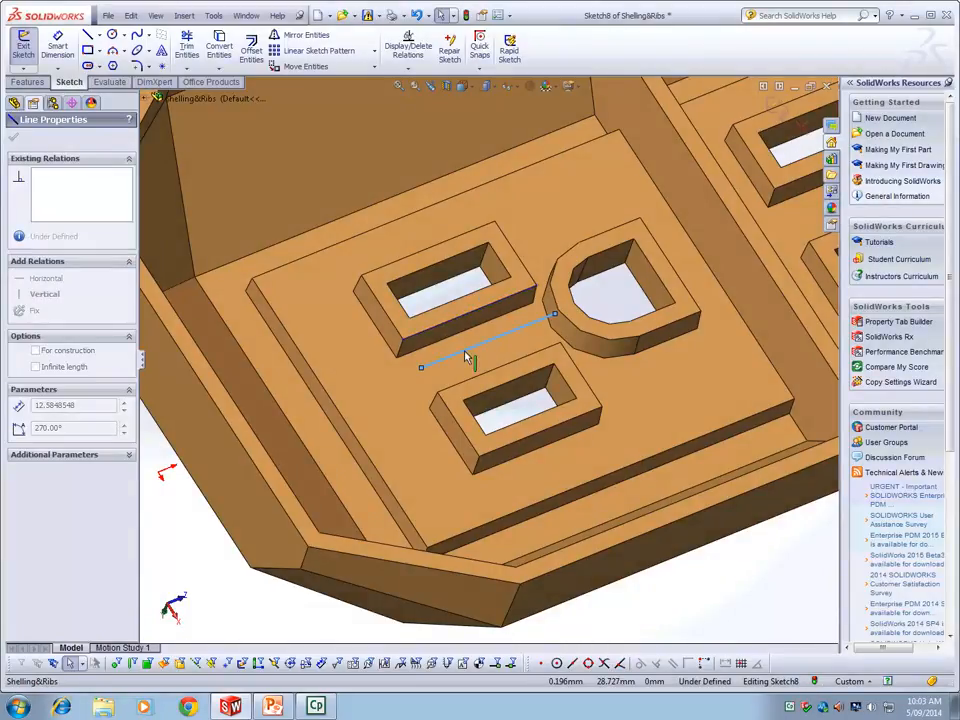
pyautogui.moveTo(465, 352); pyautogui.dragTo(466, 351)
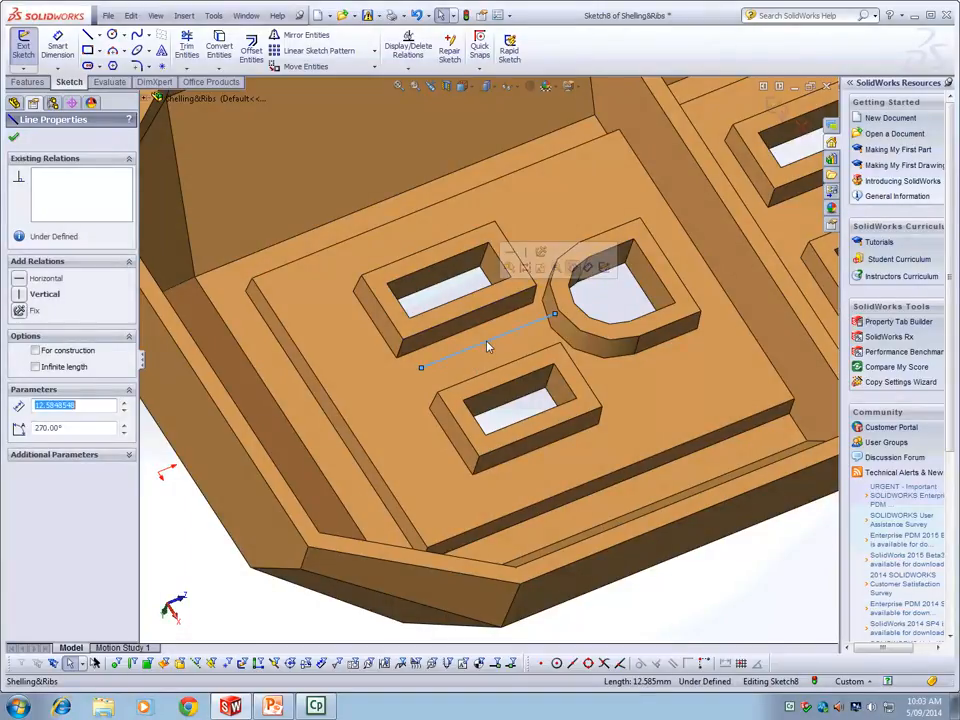
# Step: Extend the line past the D-shaped opening towards the cross rib, and pull its other end up to just beyond that opening
pyautogui.scroll(1, 487, 346)
pyautogui.moveTo(516, 337); pyautogui.dragTo(664, 277)
pyautogui.click(405, 382)
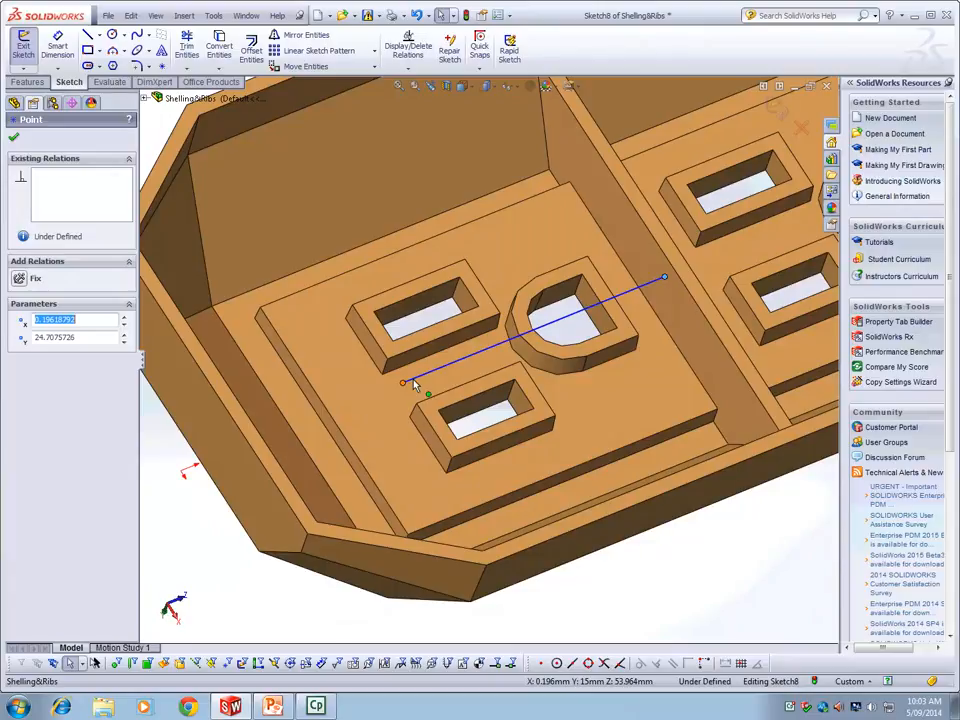
pyautogui.moveTo(404, 382); pyautogui.dragTo(621, 292)
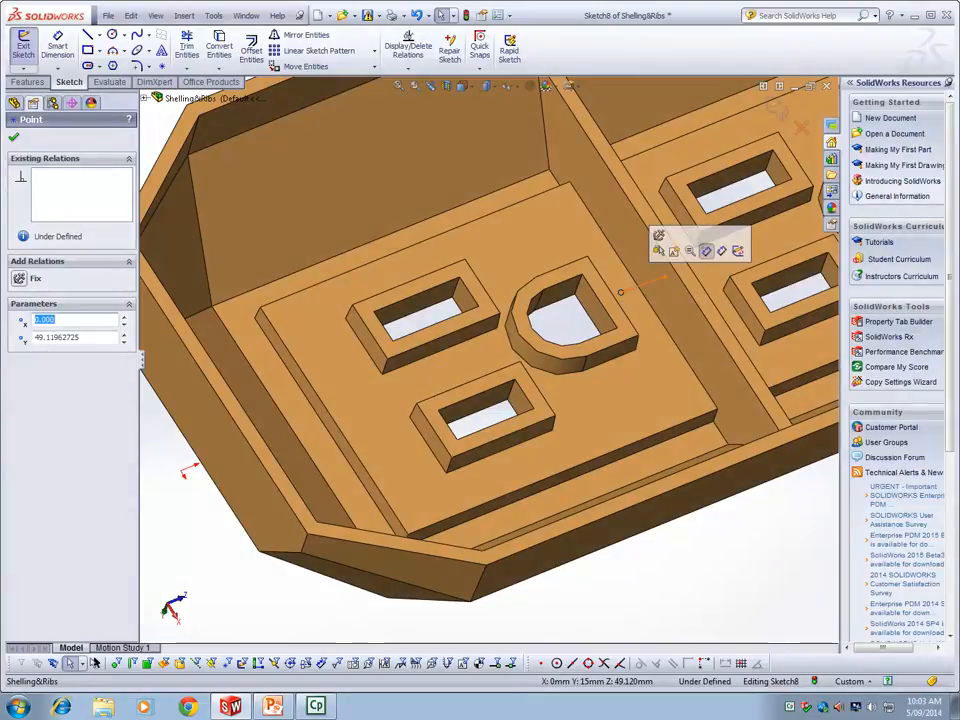
# Step: Try a Horizontal relation on the short sketch line beyond the D-shaped opening, and undo it
pyautogui.click(660, 279)
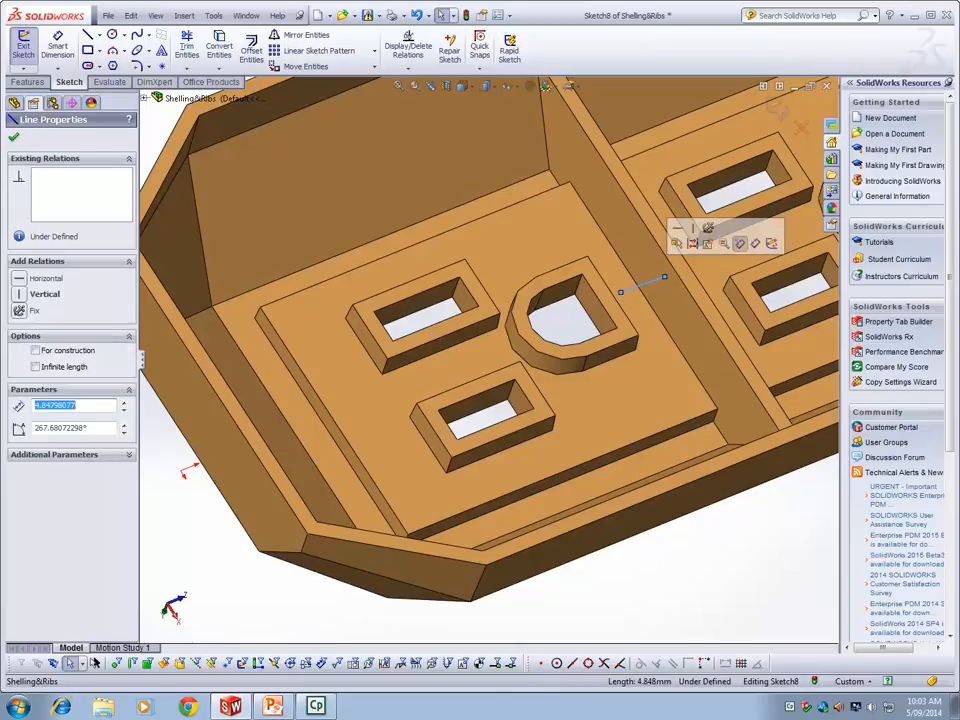
pyautogui.click(740, 243)
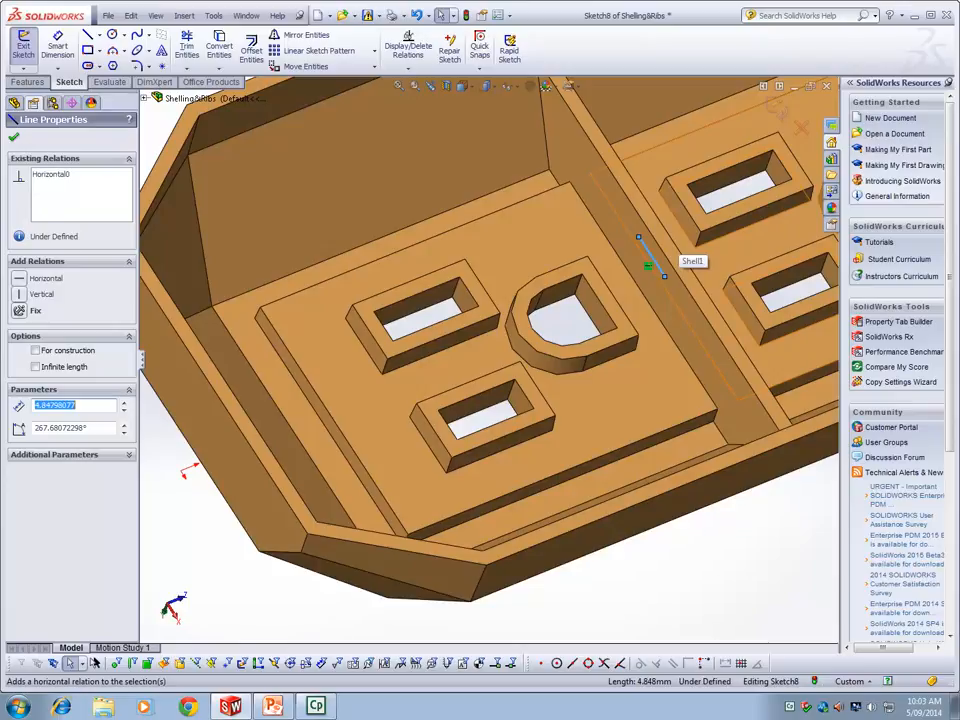
pyautogui.hotkey('ctrl', 'z')
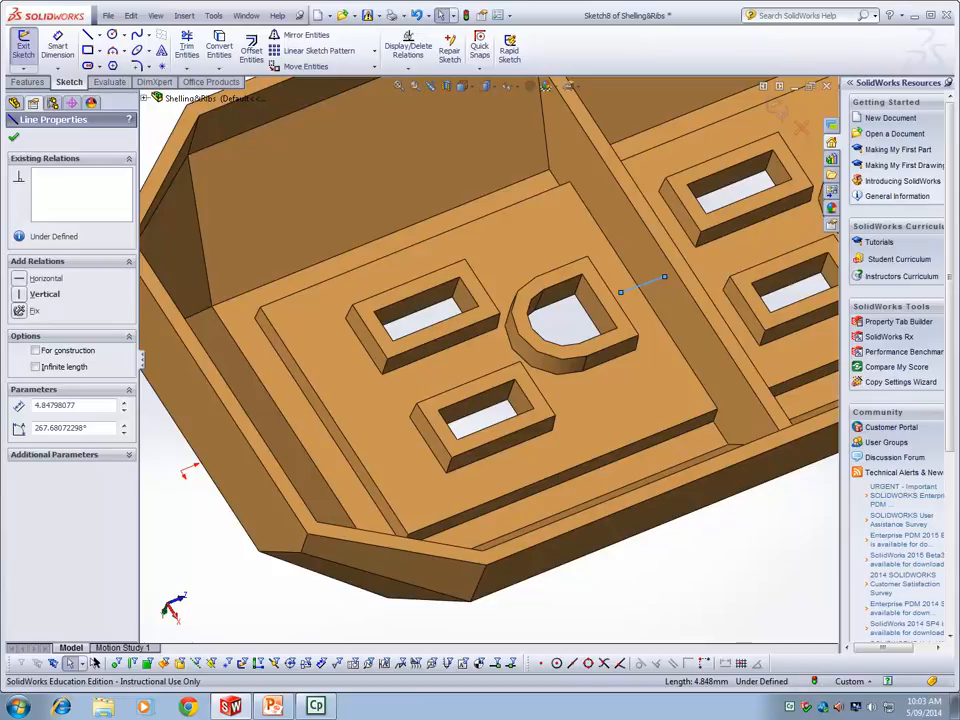
# Step: Add a Vertical relation to the short sketch line between the lower outlet's D-shaped opening and the cross rib
pyautogui.click(650, 281)
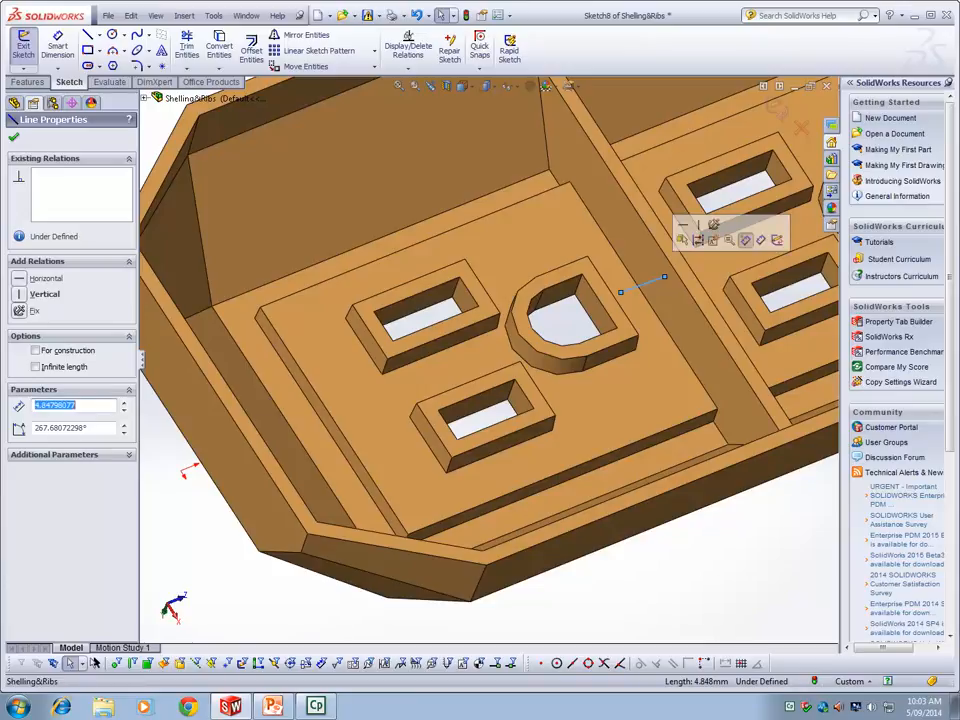
pyautogui.click(698, 224)
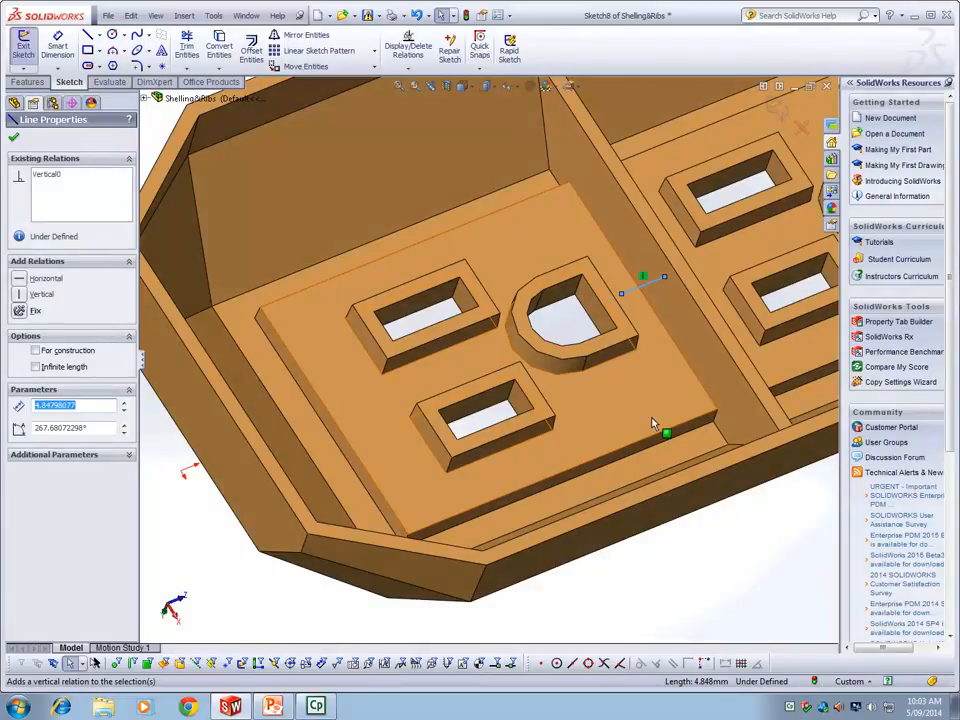
pyautogui.scroll(3, 651, 424)
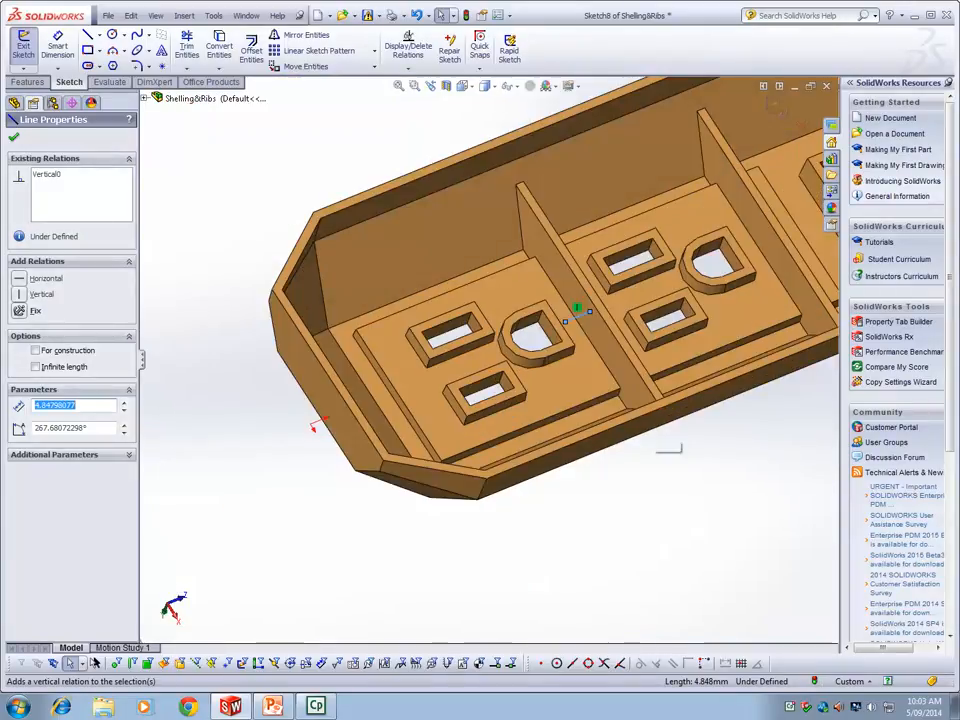
pyautogui.scroll(-3, 537, 310)
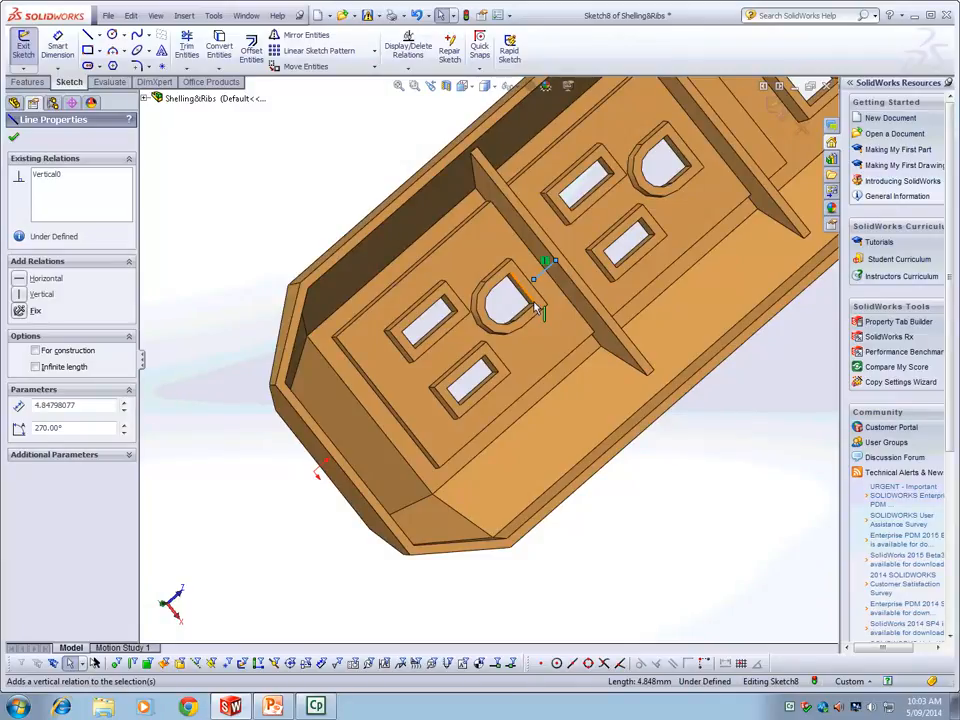
pyautogui.scroll(-3, 537, 310)
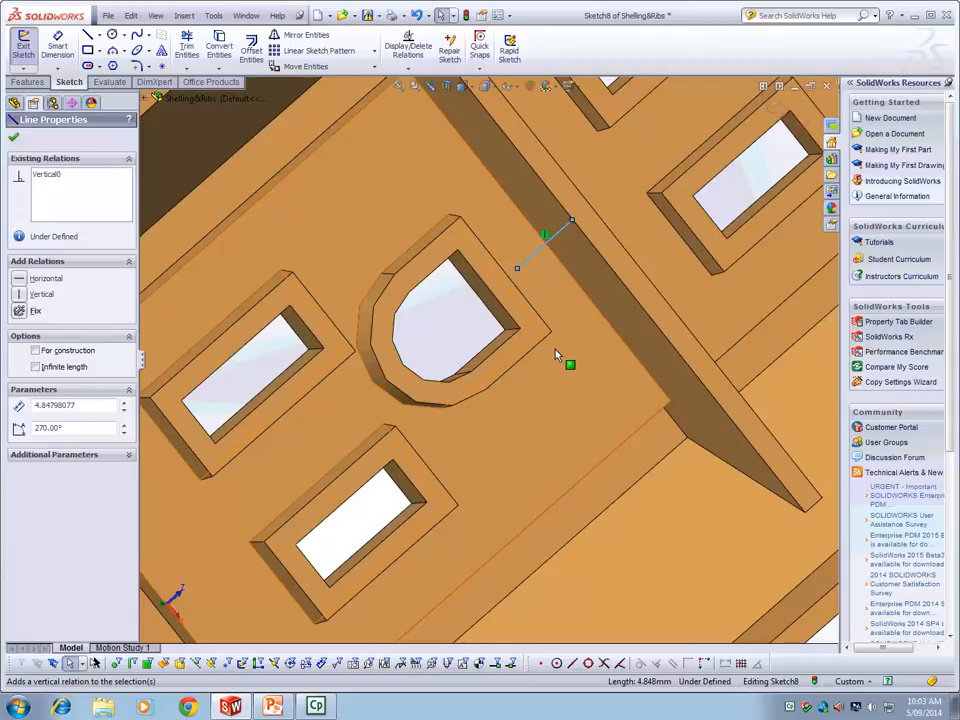
pyautogui.scroll(3, 557, 354)
pyautogui.scroll(-2, 505, 335)
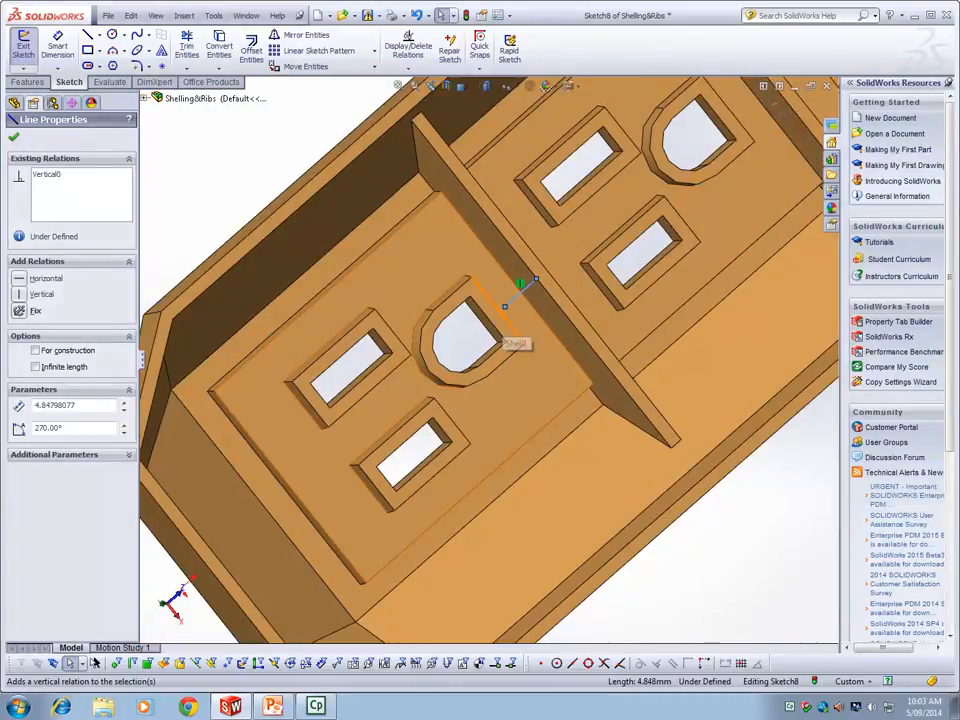
pyautogui.click(493, 303)
pyautogui.click(761, 527)
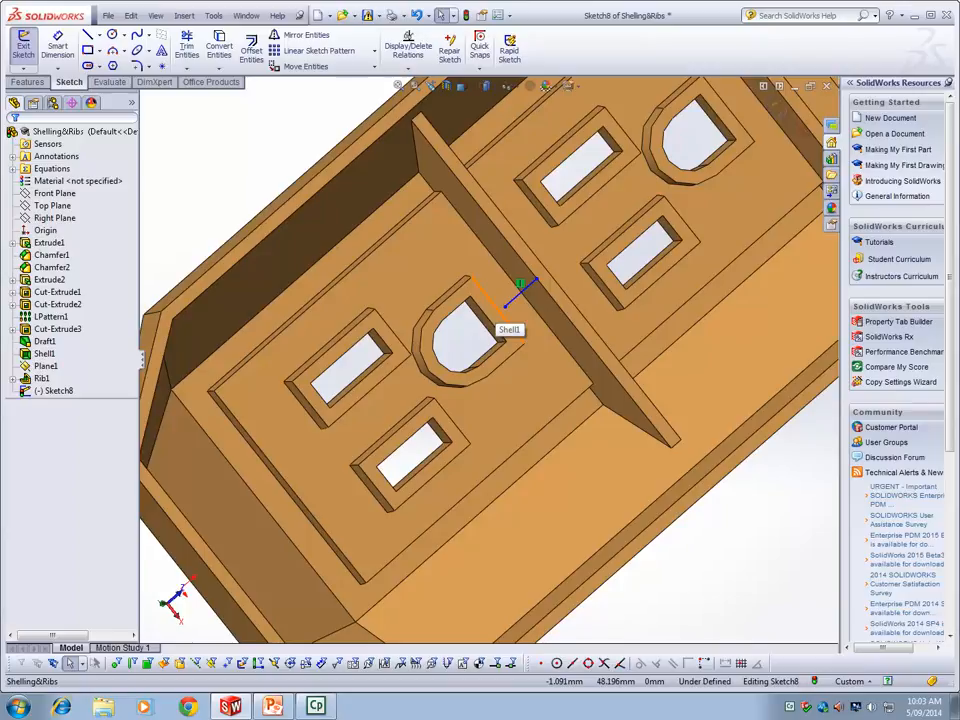
pyautogui.click(498, 309)
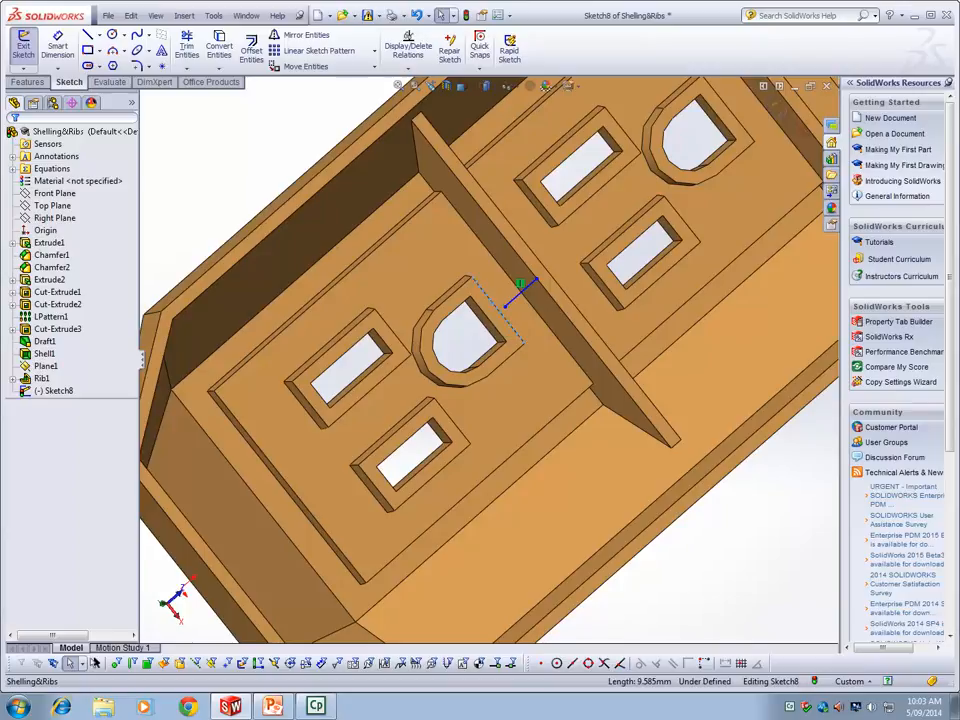
pyautogui.click(505, 313)
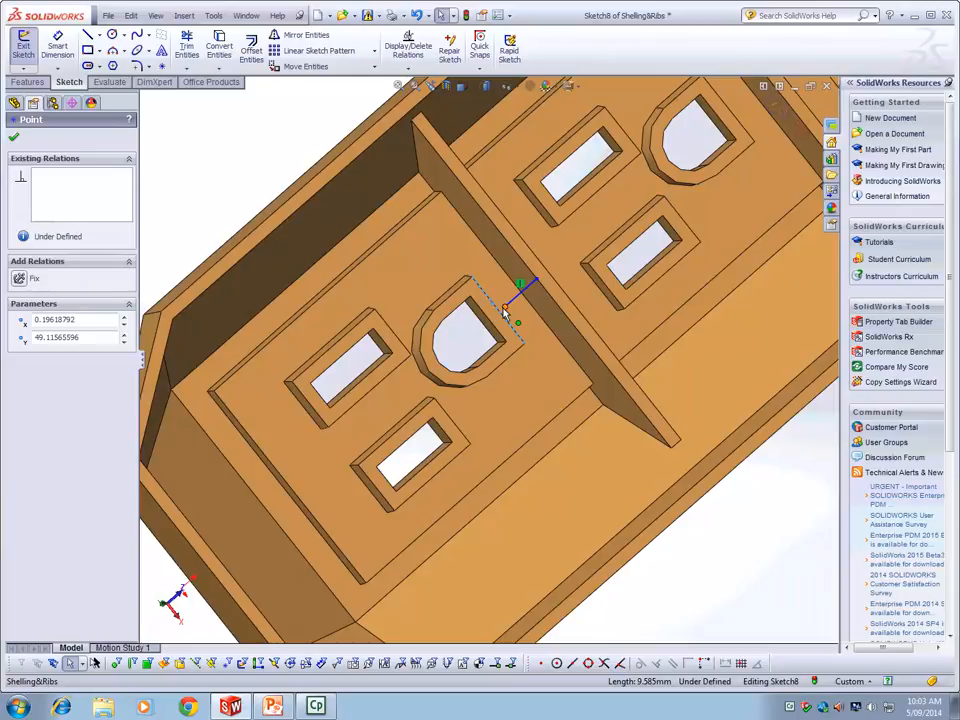
pyautogui.click(505, 308)
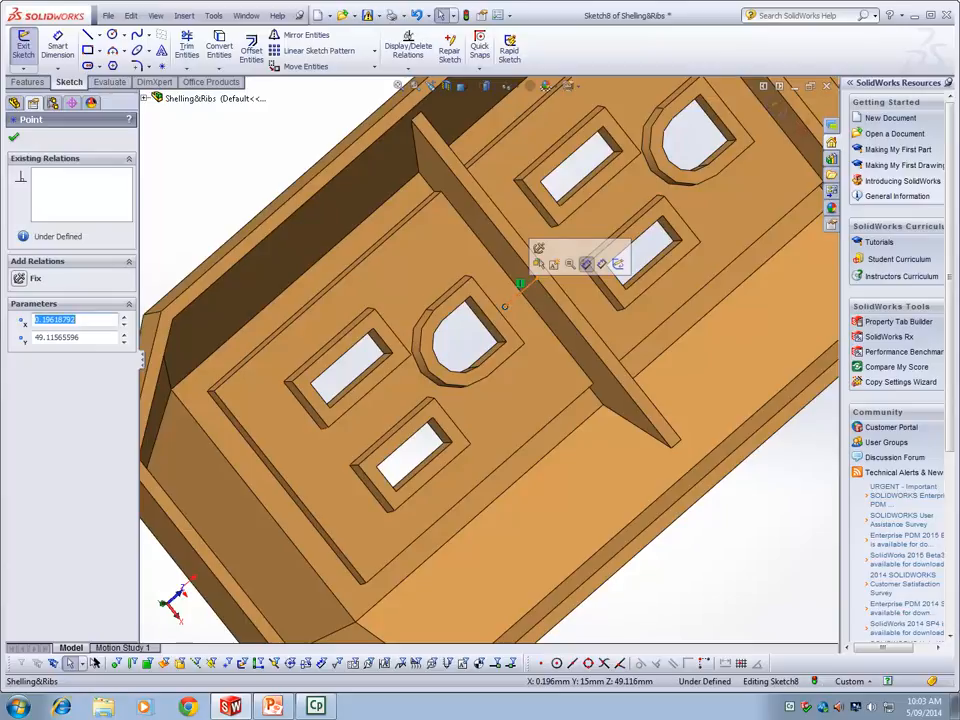
pyautogui.click(510, 304)
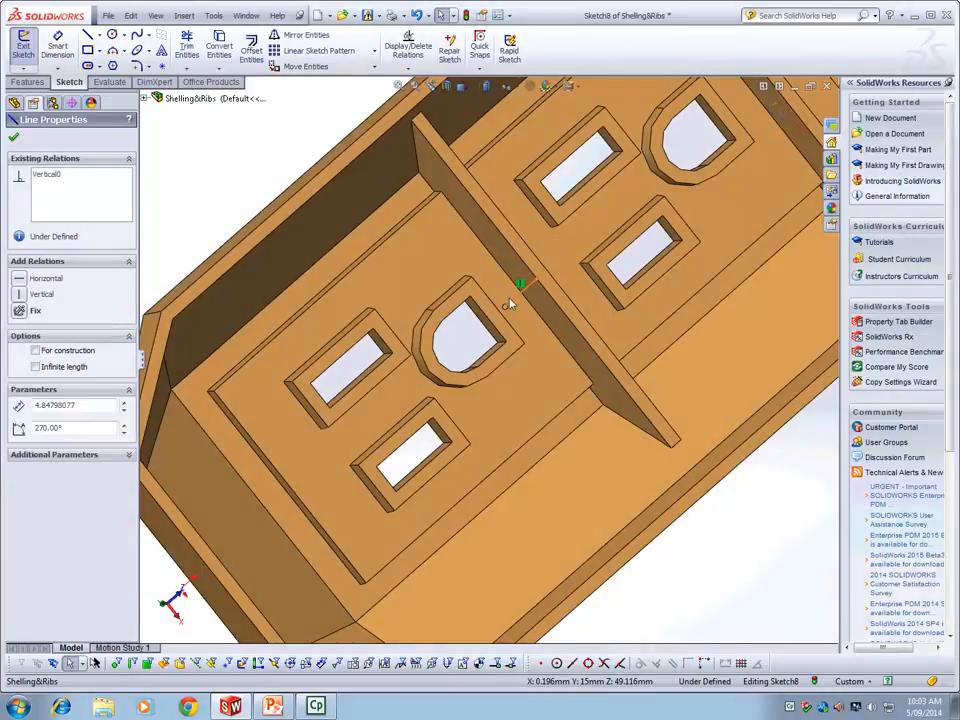
pyautogui.click(510, 304)
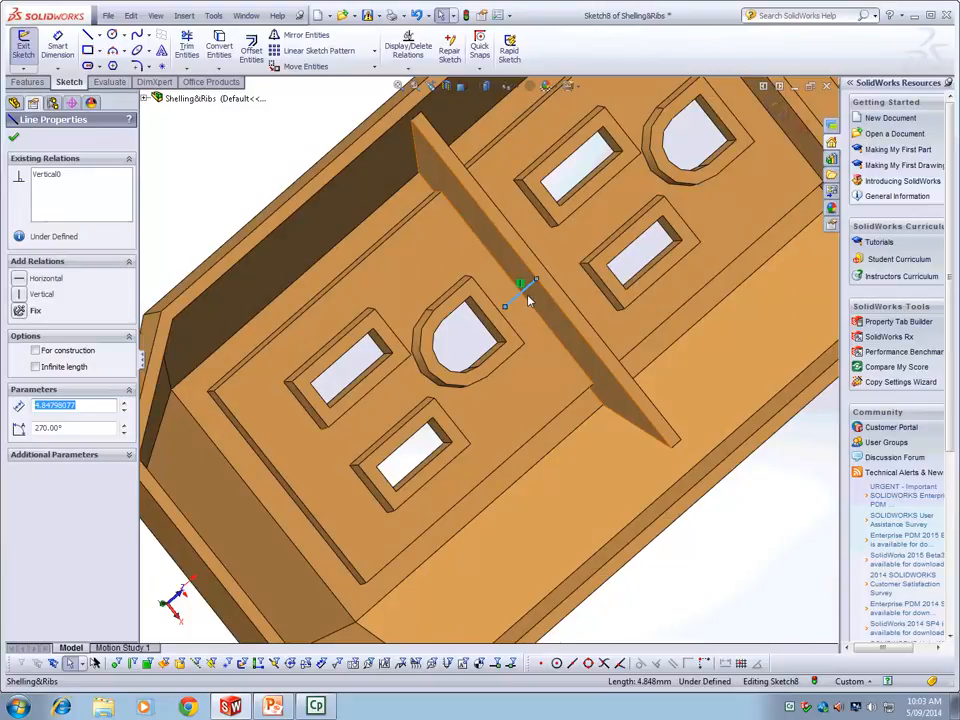
pyautogui.scroll(-2, 530, 300)
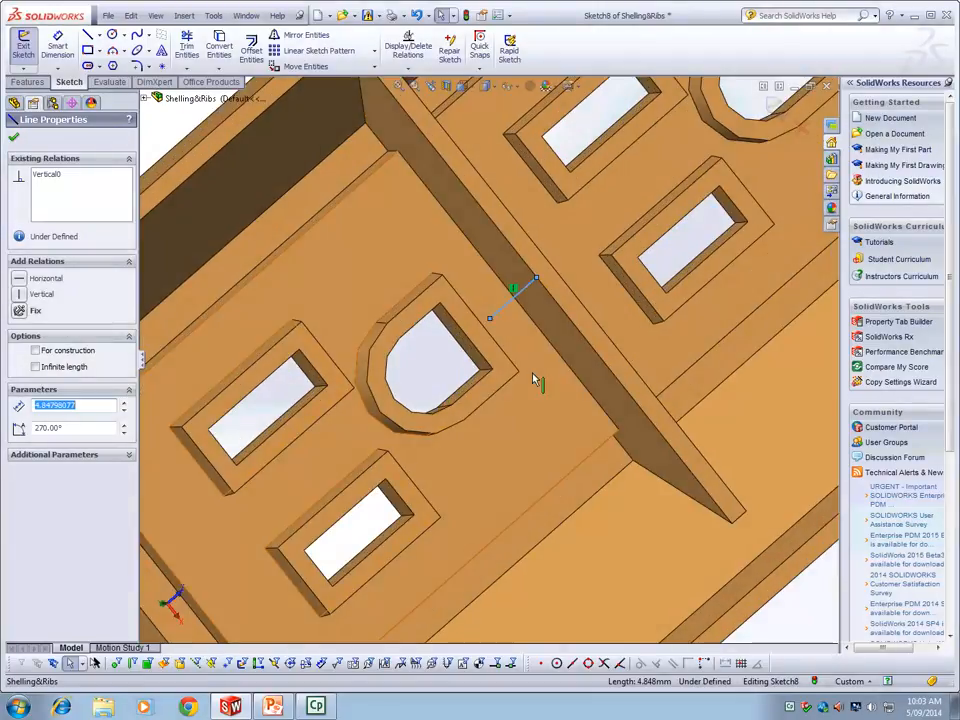
pyautogui.scroll(3, 535, 380)
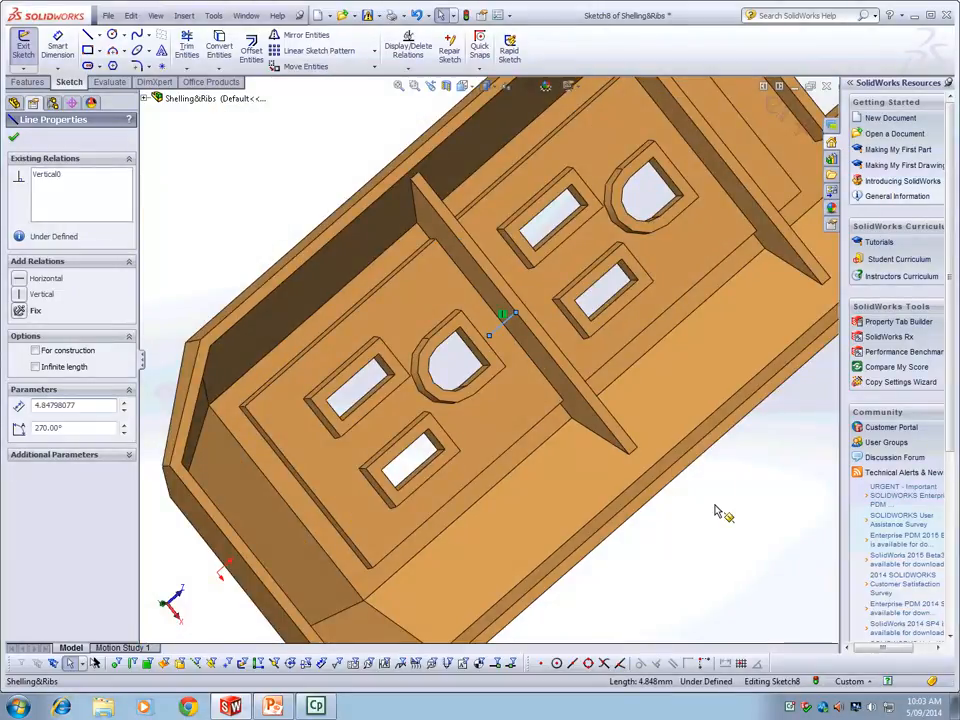
pyautogui.moveTo(715, 511); pyautogui.dragTo(680, 440, button='middle')
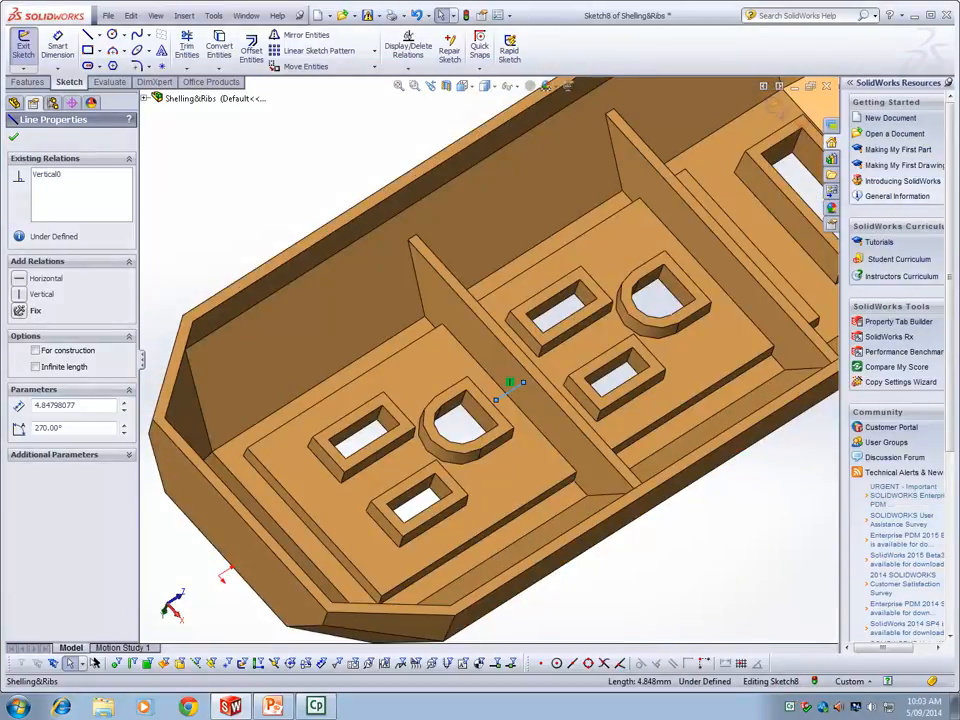
pyautogui.press('Escape')
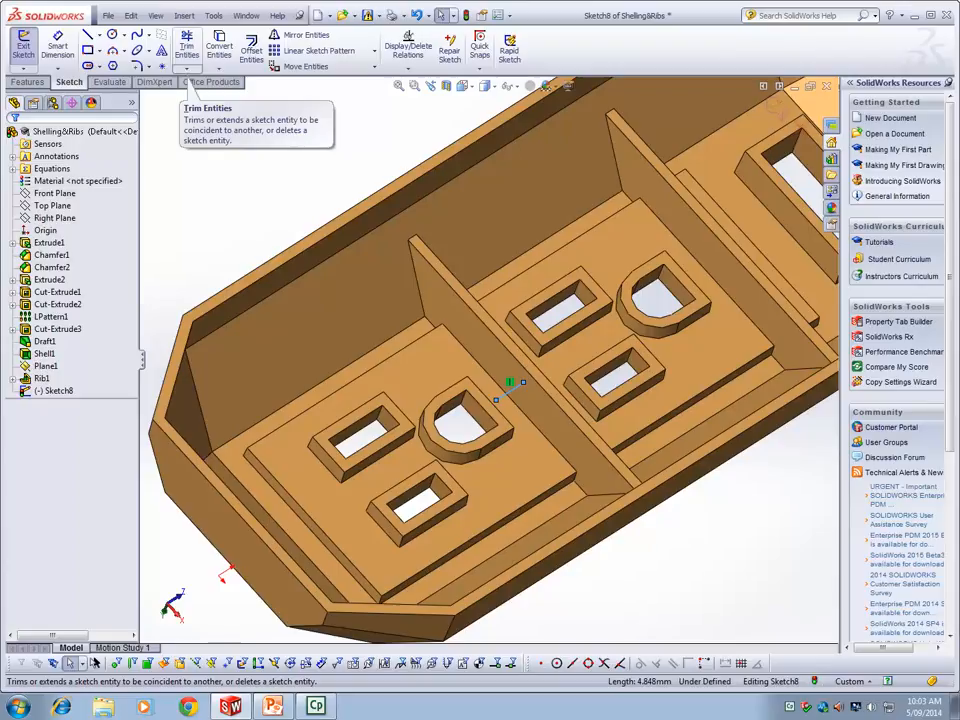
# Step: Create a Rib from the short line with 1.5 mm thickness on both sides, 1° draft and linear type
pyautogui.click(27, 82)
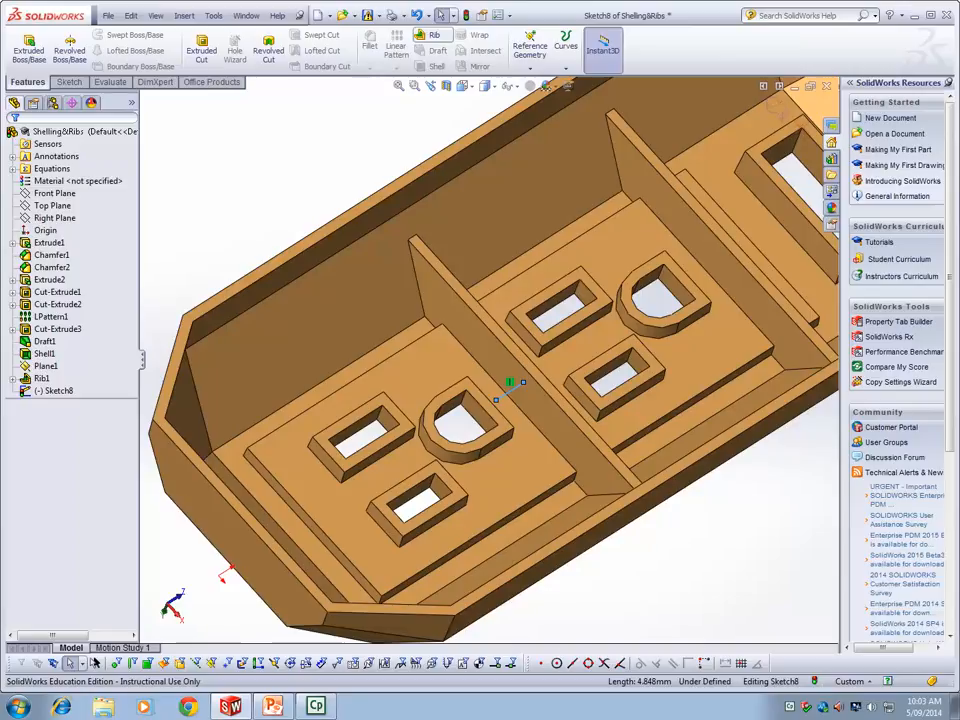
pyautogui.click(433, 40)
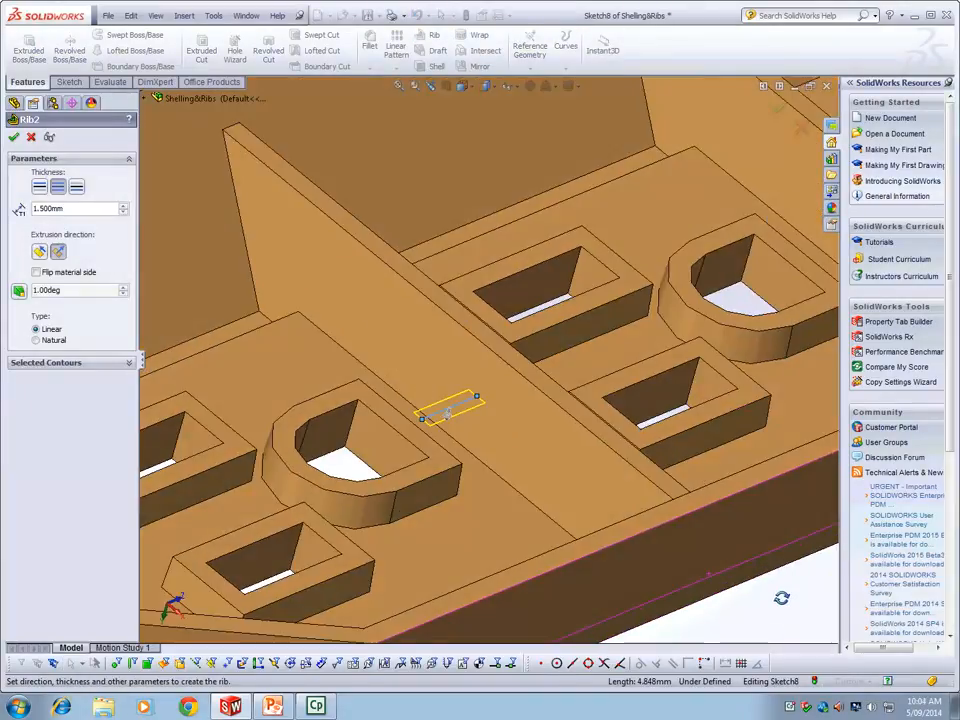
pyautogui.rightClick(450, 402)
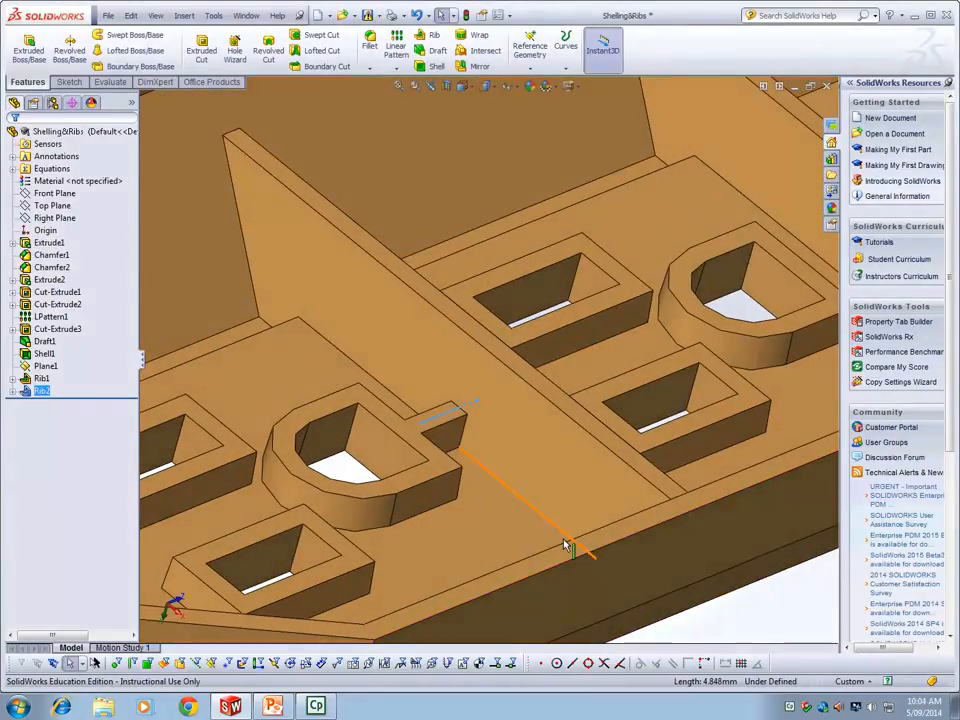
# Step: Examine the new rib between the lower outlet's D-shaped opening and the cross rib from several angles
pyautogui.scroll(1, 566, 542)
pyautogui.scroll(5, 600, 600)
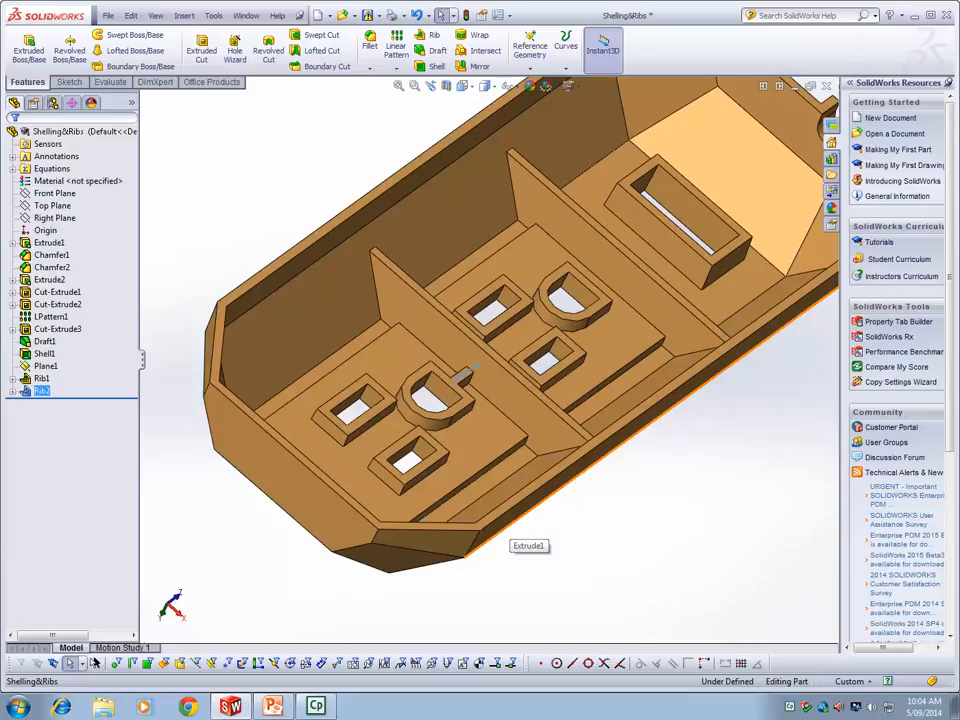
pyautogui.scroll(4, 516, 521)
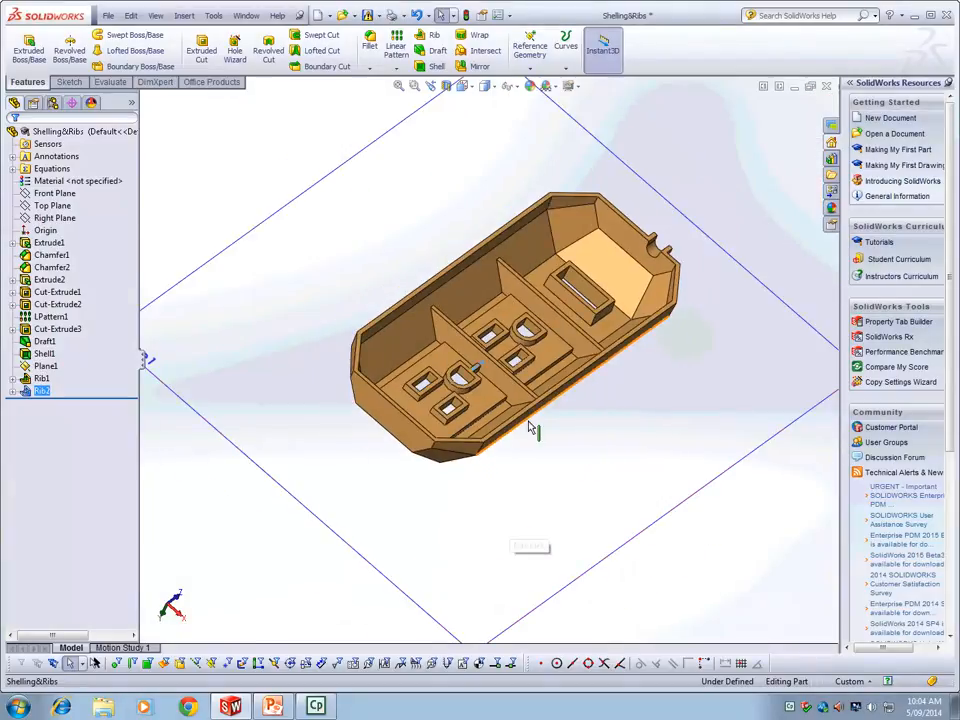
pyautogui.scroll(-2, 527, 428)
pyautogui.moveTo(709, 423); pyautogui.dragTo(472, 418, button='middle')
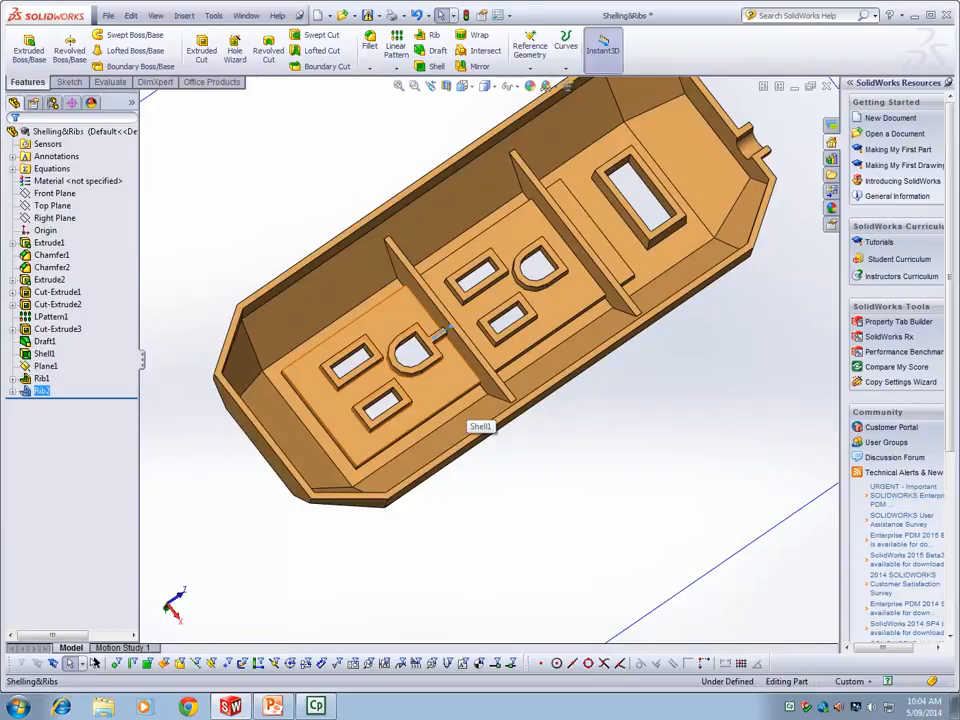
pyautogui.scroll(-3, 440, 350)
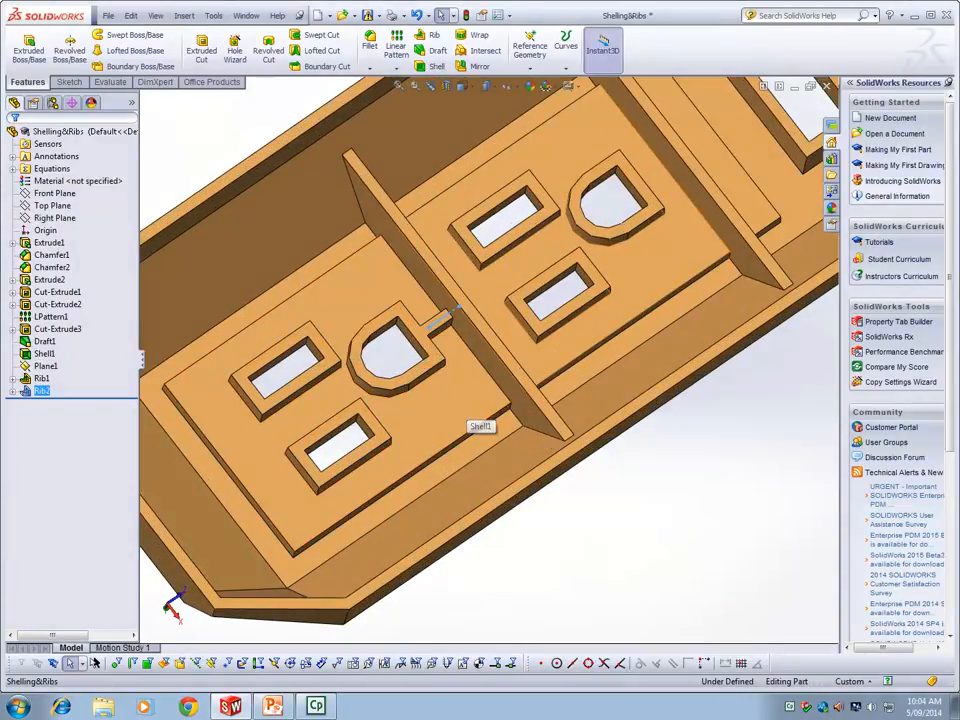
pyautogui.scroll(3, 475, 355)
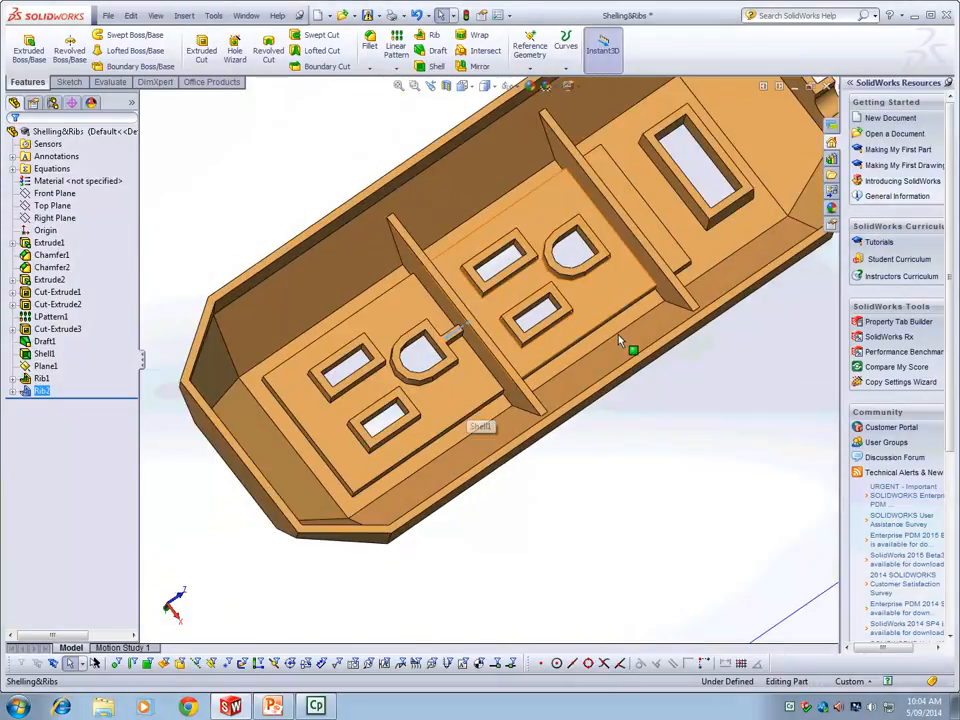
pyautogui.moveTo(658, 223); pyautogui.dragTo(720, 505, button='middle')
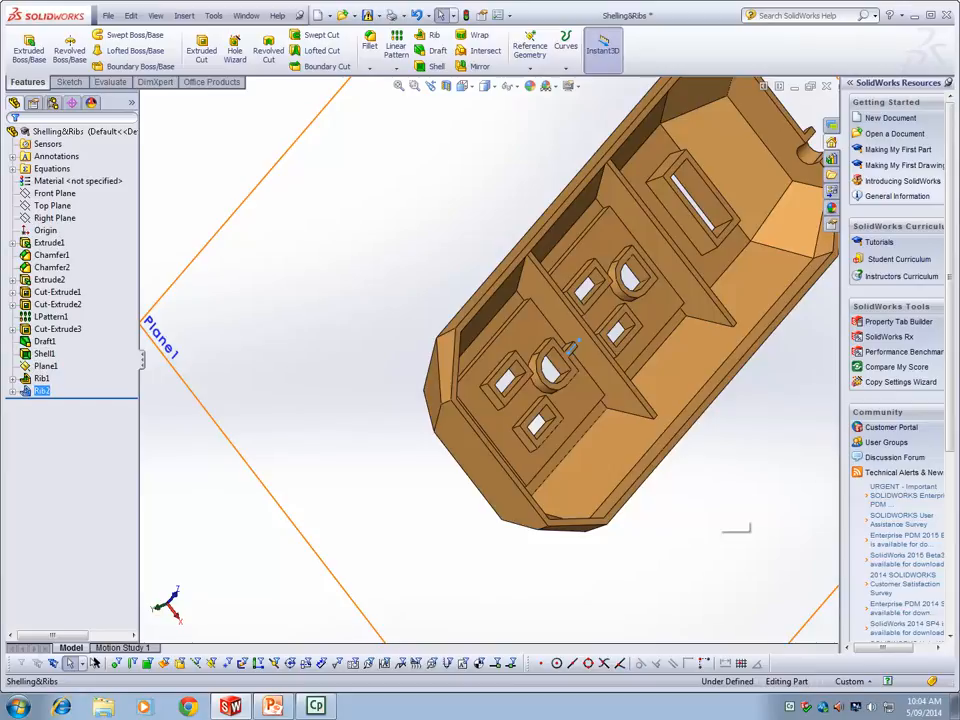
pyautogui.scroll(2, 720, 503)
pyautogui.moveTo(720, 503); pyautogui.dragTo(664, 407, button='middle')
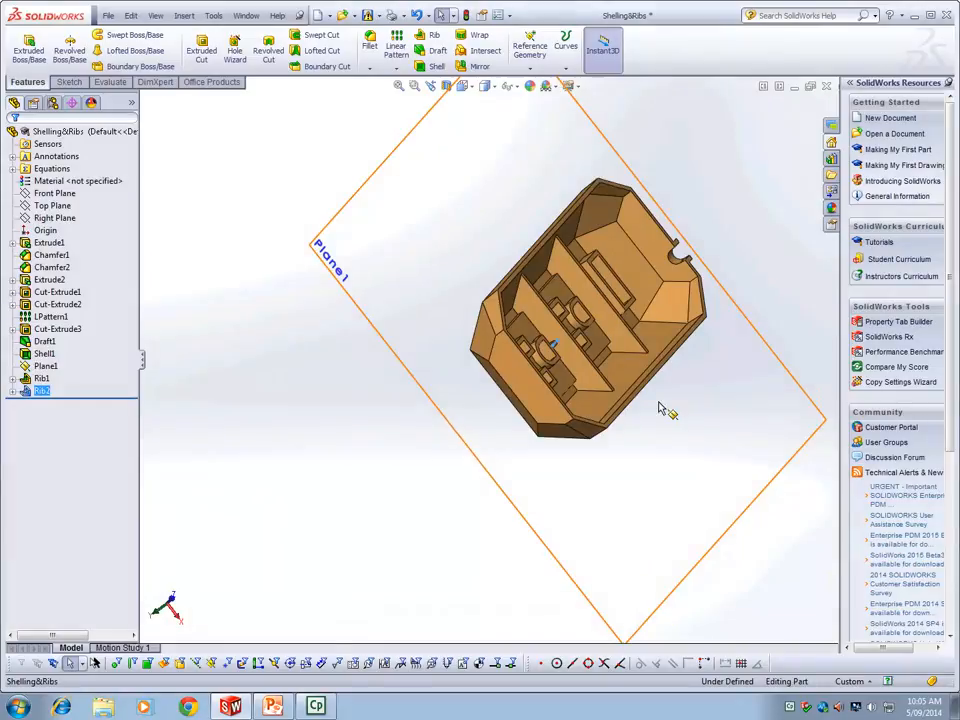
# Step: Apply a full round fillet to the cross rib between the two outlets, using its two side faces and its narrow edge face as centre
pyautogui.scroll(-3, 656, 407)
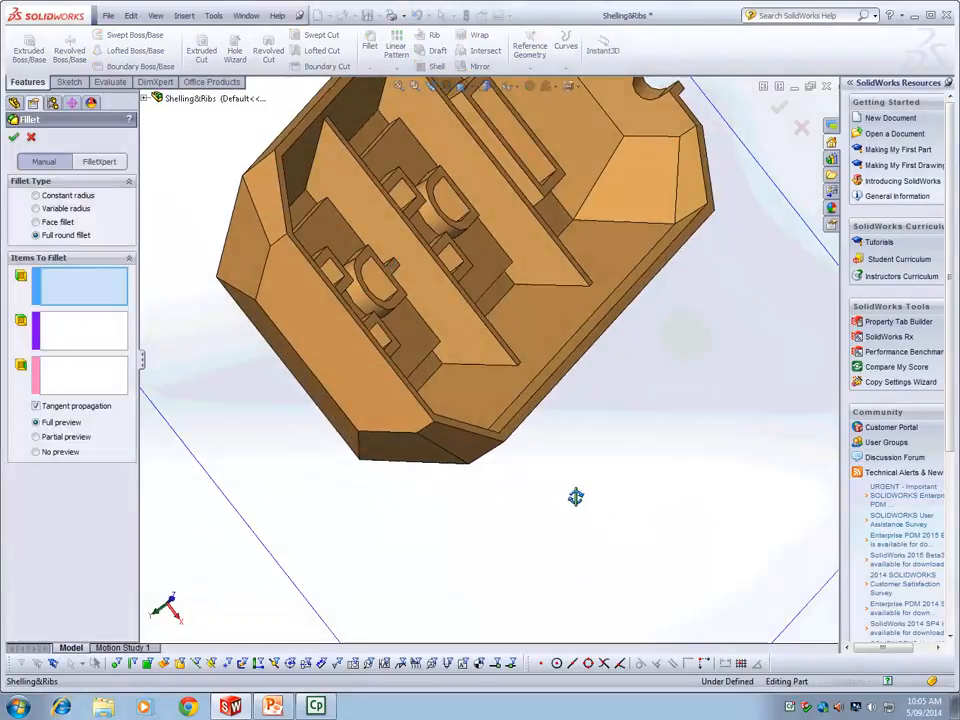
pyautogui.click(300, 236)
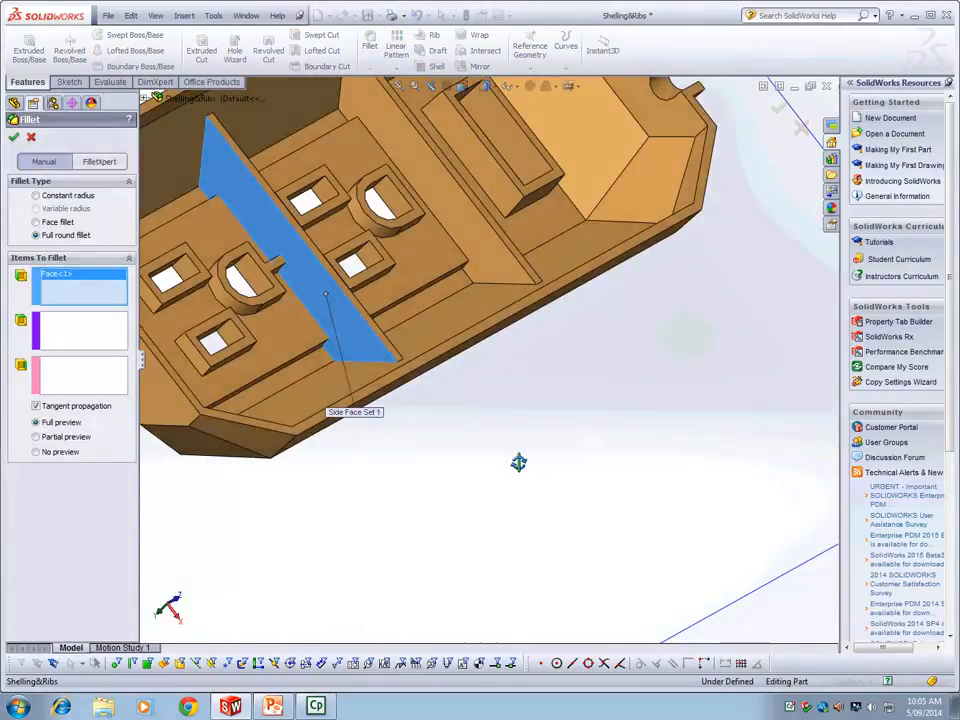
pyautogui.click(250, 280)
pyautogui.moveTo(336, 514); pyautogui.dragTo(317, 488, button='middle')
pyautogui.click(262, 285)
pyautogui.moveTo(319, 488); pyautogui.dragTo(325, 450, button='middle')
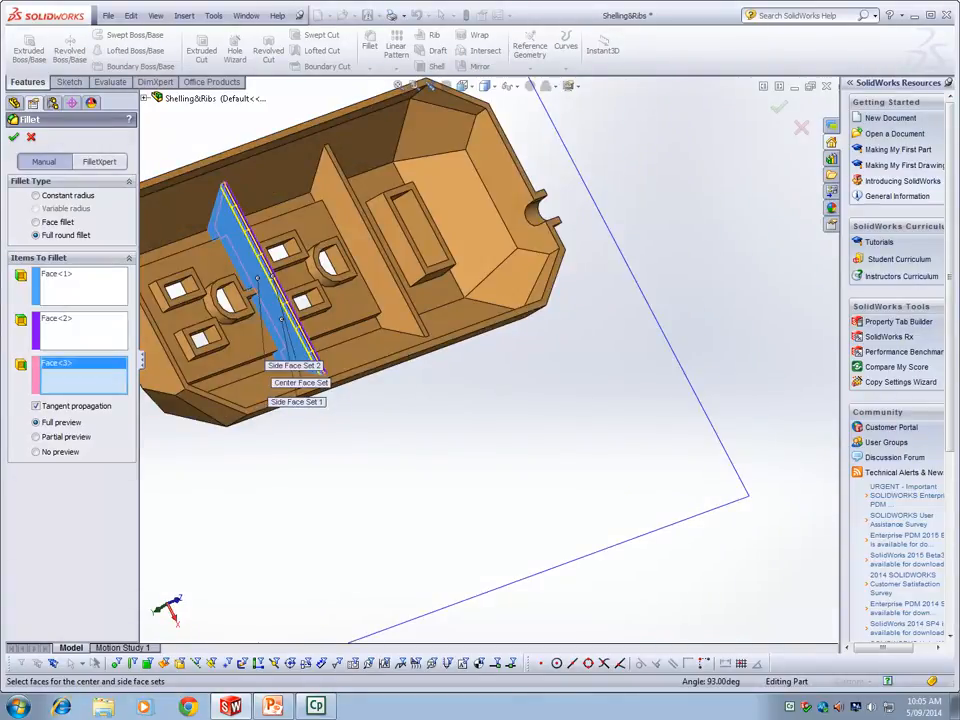
pyautogui.press('Return')
# Step: Open the Thin_Features part from the Lesson07 Case Study folder and rotate it to show its sketches
pyautogui.hotkey('ctrl', 'o')
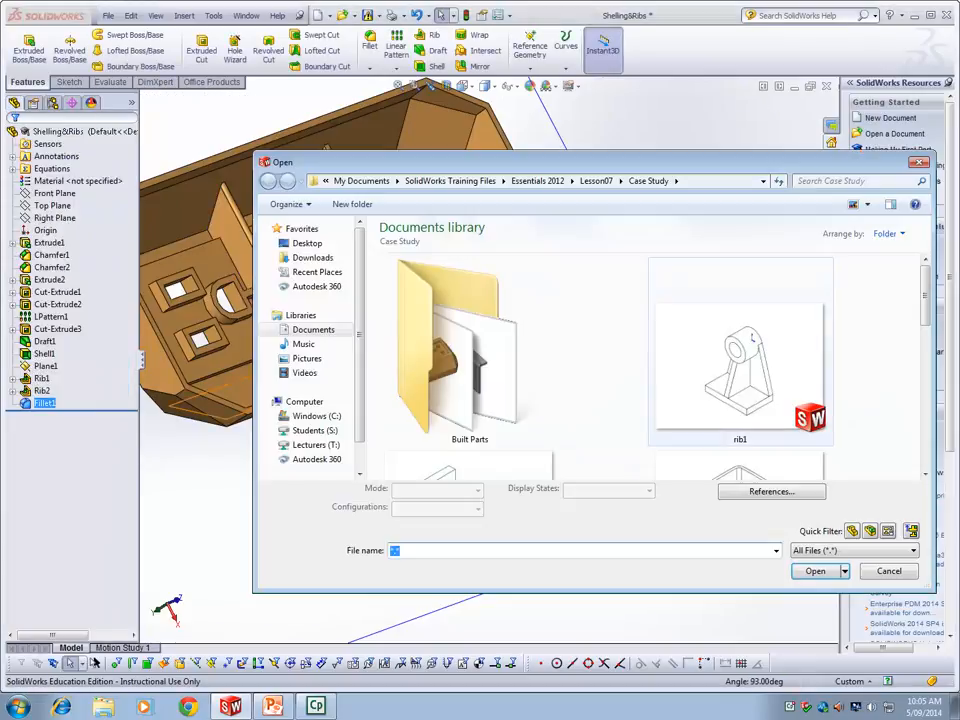
pyautogui.scroll(-5, 780, 300)
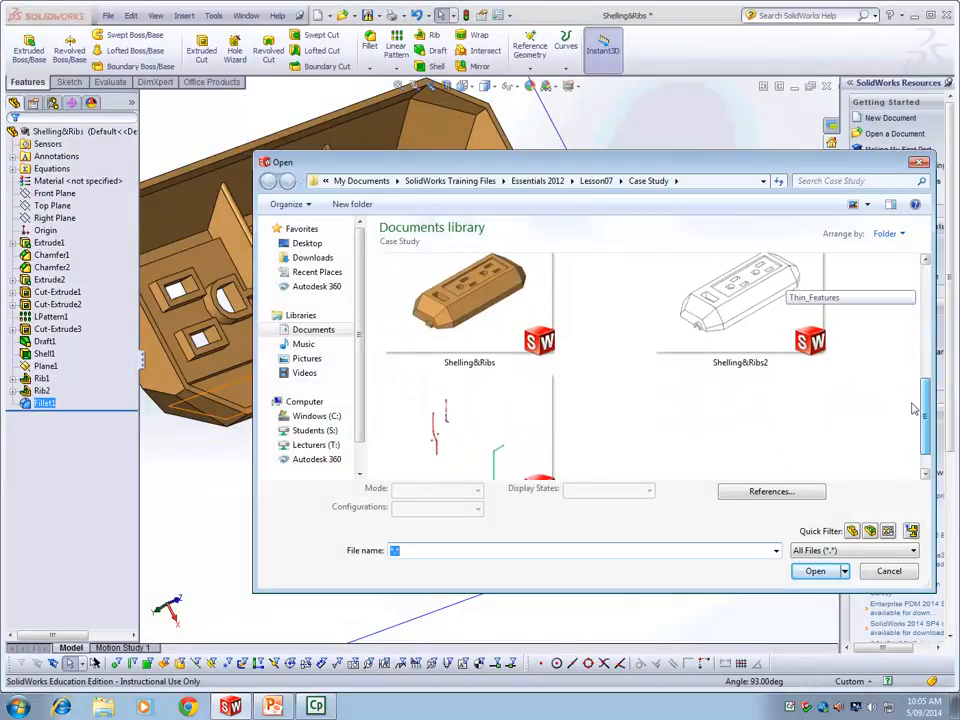
pyautogui.doubleClick(469, 422)
pyautogui.scroll(2, 560, 400)
pyautogui.moveTo(514, 386); pyautogui.dragTo(553, 394, button='middle')
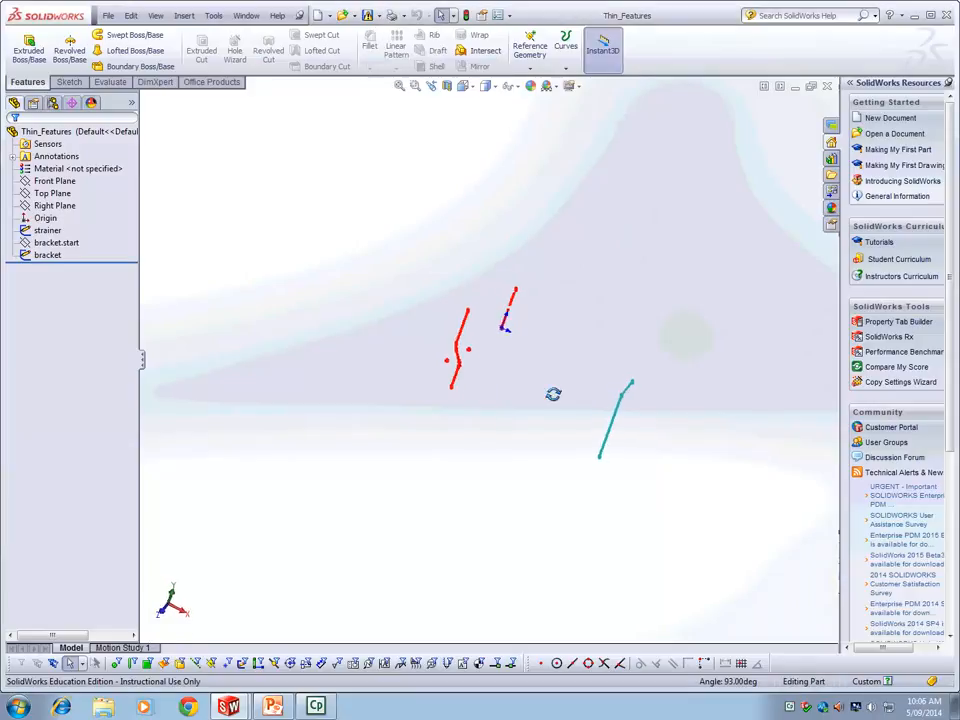
# Step: Open the strainer sketch for editing to inspect its dimensioned profile and centerline, and close it
pyautogui.scroll(-2, 506, 350)
pyautogui.rightClick(47, 230)
pyautogui.click(45, 191)
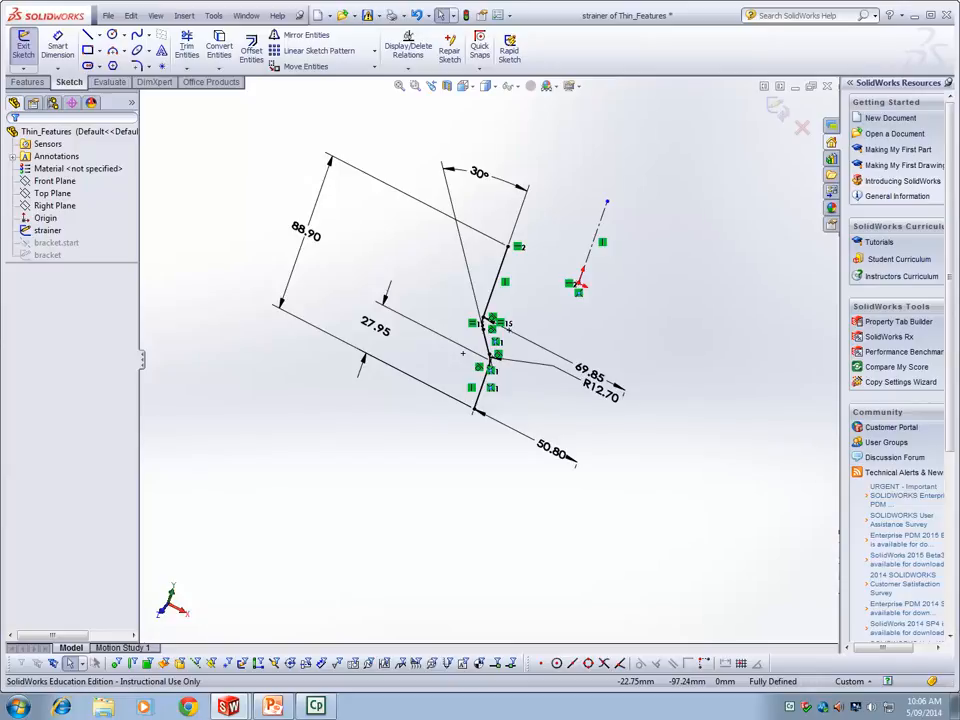
pyautogui.click(23, 45)
# Step: Start a Revolve of the open strainer profile about its centerline as a 10 mm one-direction thin feature, checking the preview from several angles
pyautogui.click(69, 48)
pyautogui.click(477, 395)
pyautogui.click(571, 356)
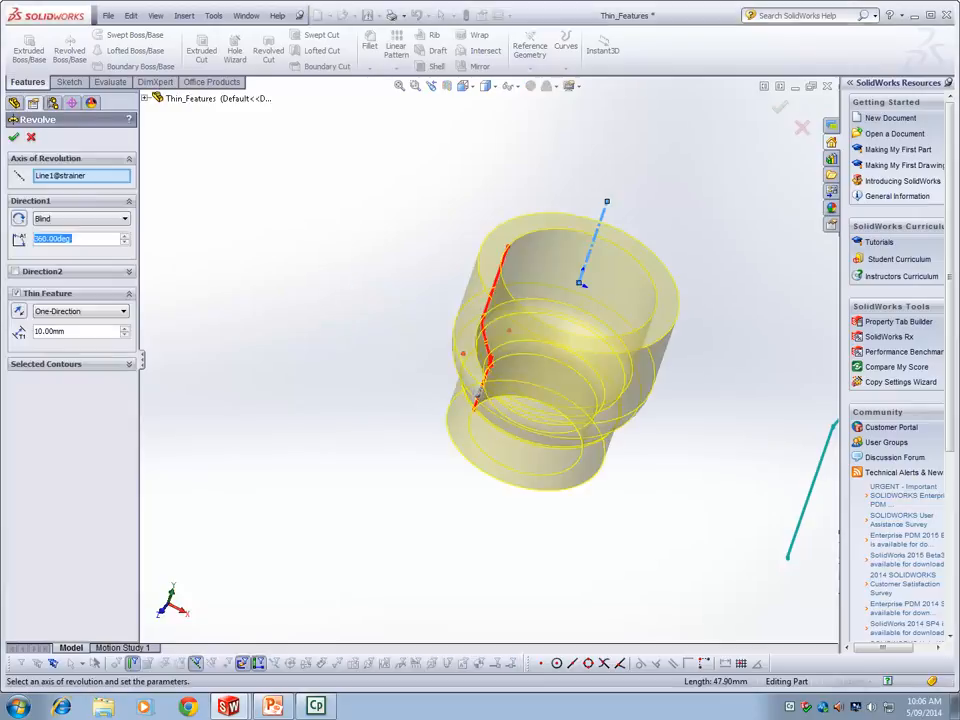
pyautogui.scroll(-2, 510, 336)
pyautogui.scroll(-3, 510, 336)
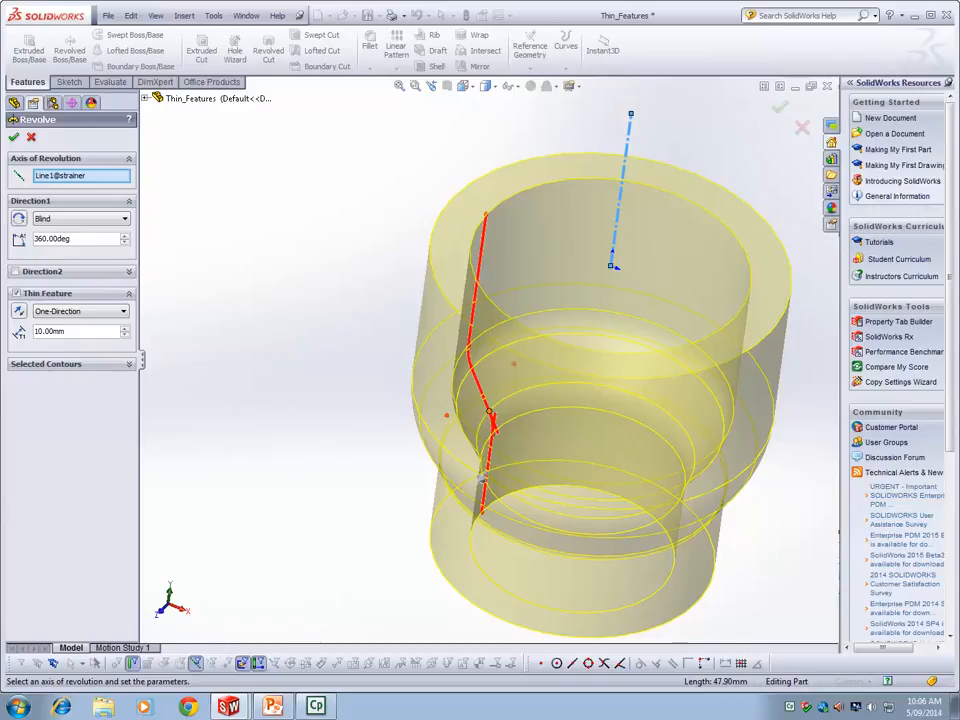
pyautogui.scroll(3, 489, 414)
pyautogui.moveTo(484, 414); pyautogui.dragTo(452, 418, button='middle')
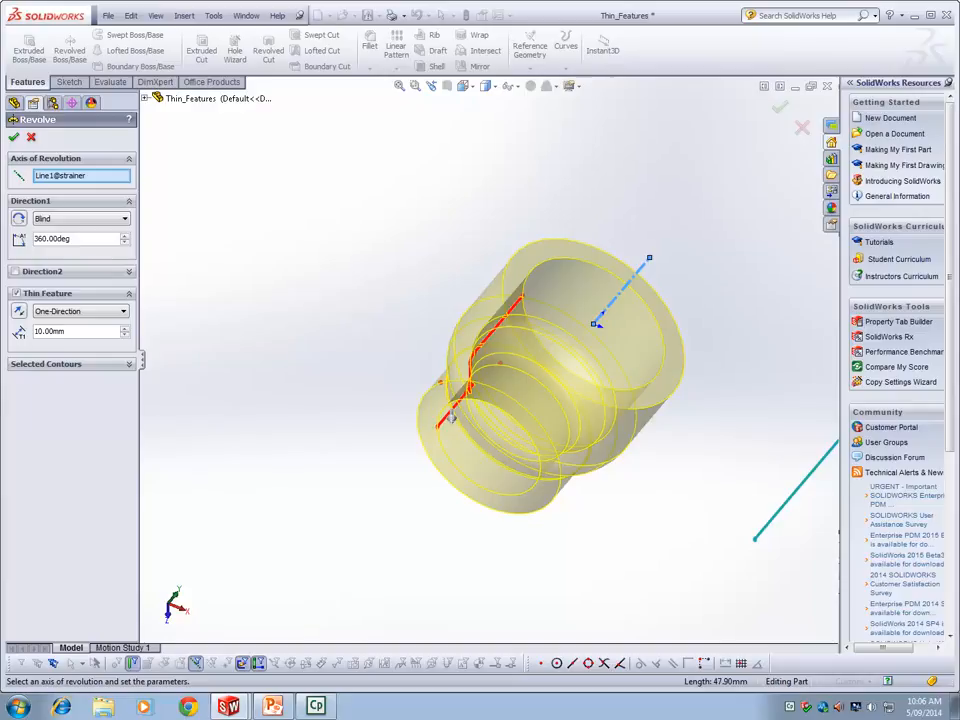
pyautogui.scroll(-2, 522, 335)
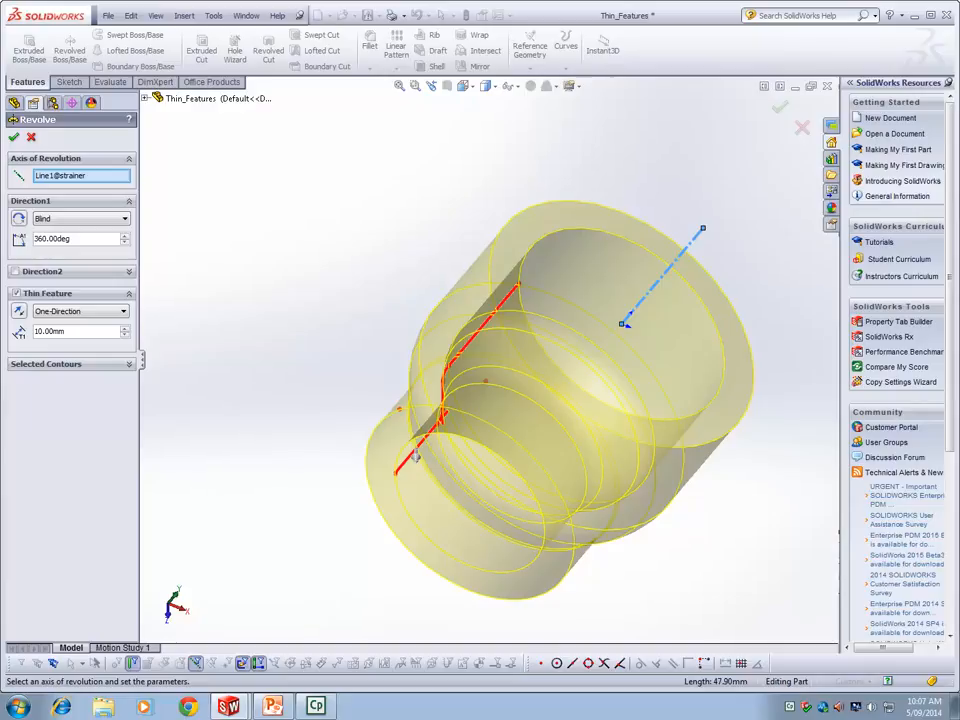
pyautogui.scroll(3, 512, 347)
pyautogui.moveTo(379, 376); pyautogui.dragTo(409, 334, button='middle')
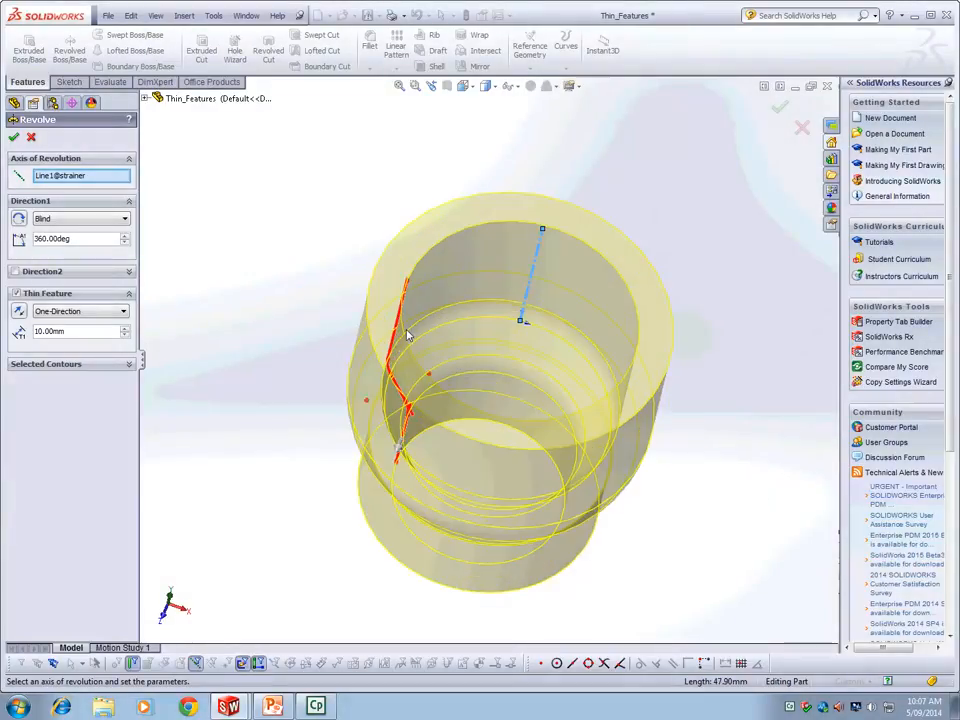
# Step: Set the strainer's revolve angle to 270° and accept the thin revolve
pyautogui.write('270')
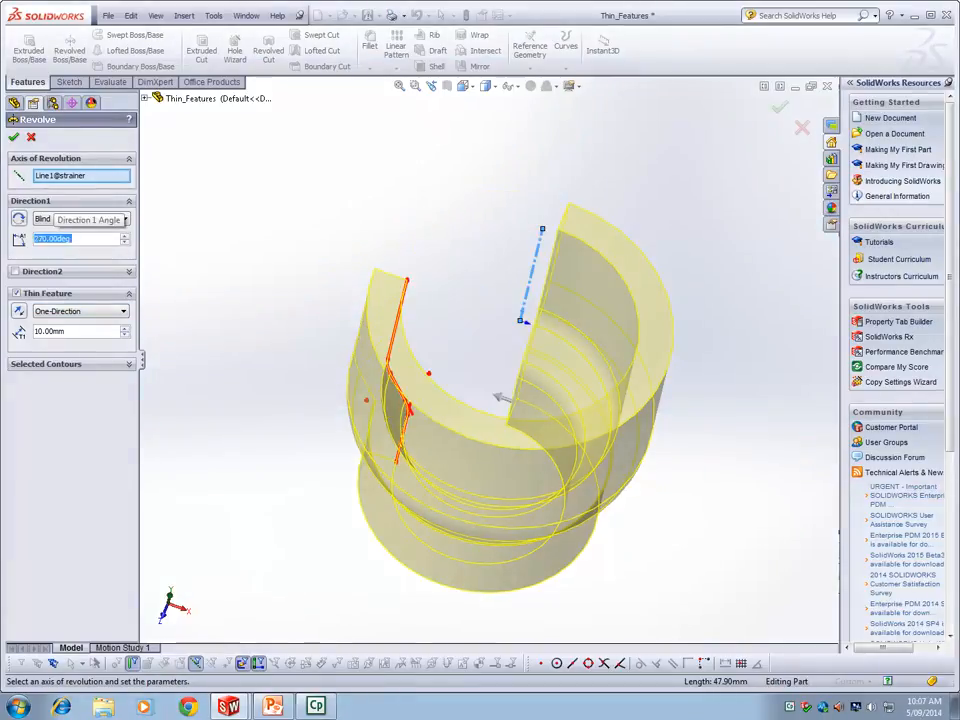
pyautogui.moveTo(522, 320); pyautogui.dragTo(424, 410, button='middle')
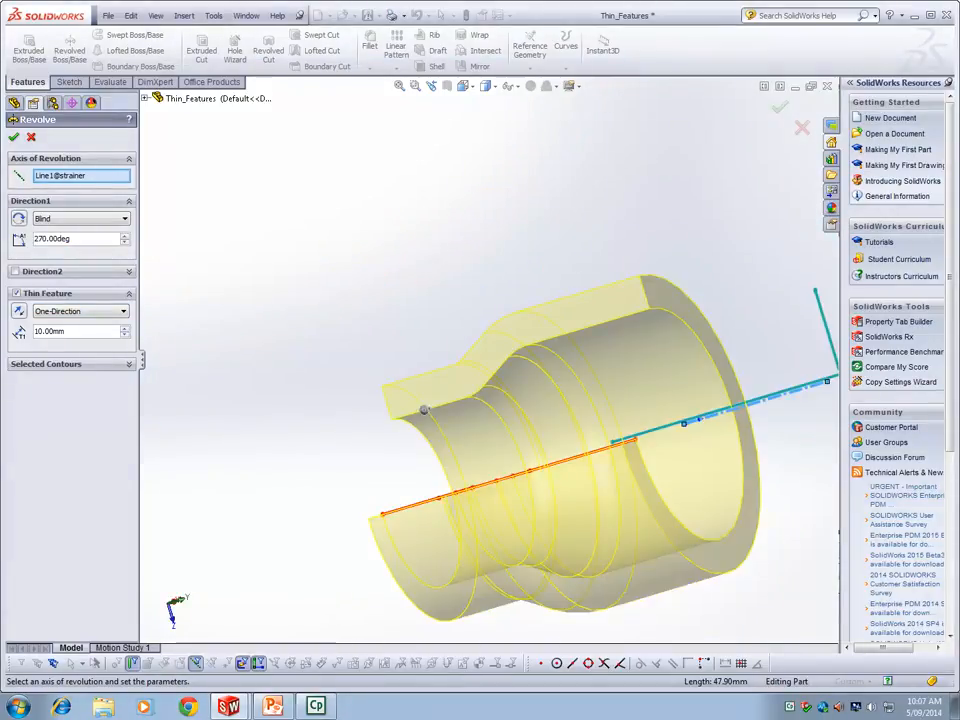
pyautogui.scroll(3, 341, 471)
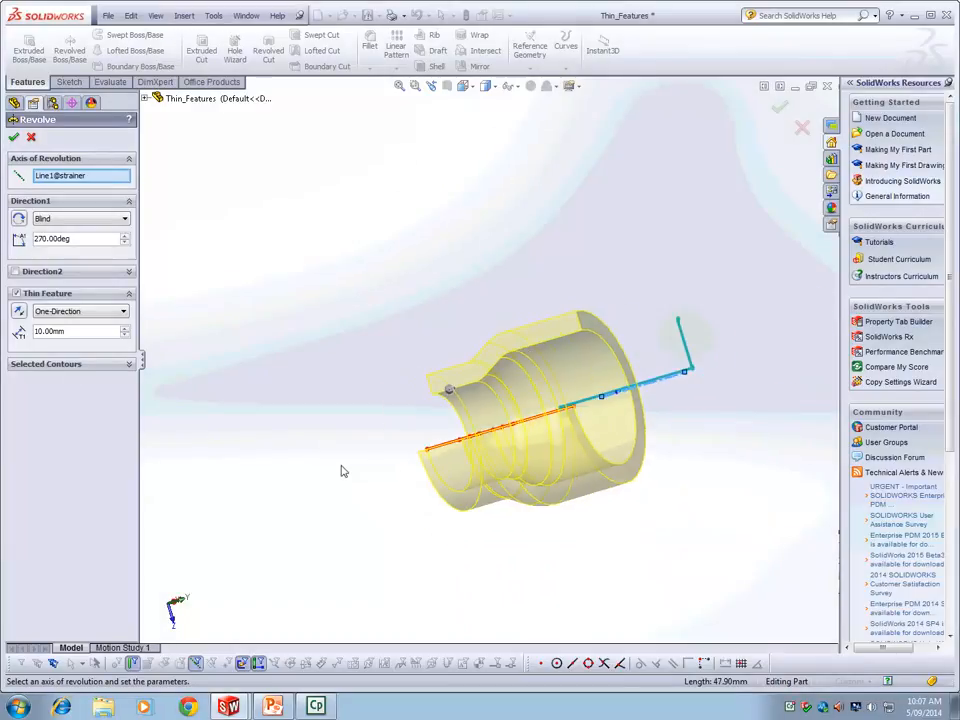
pyautogui.scroll(-3, 556, 514)
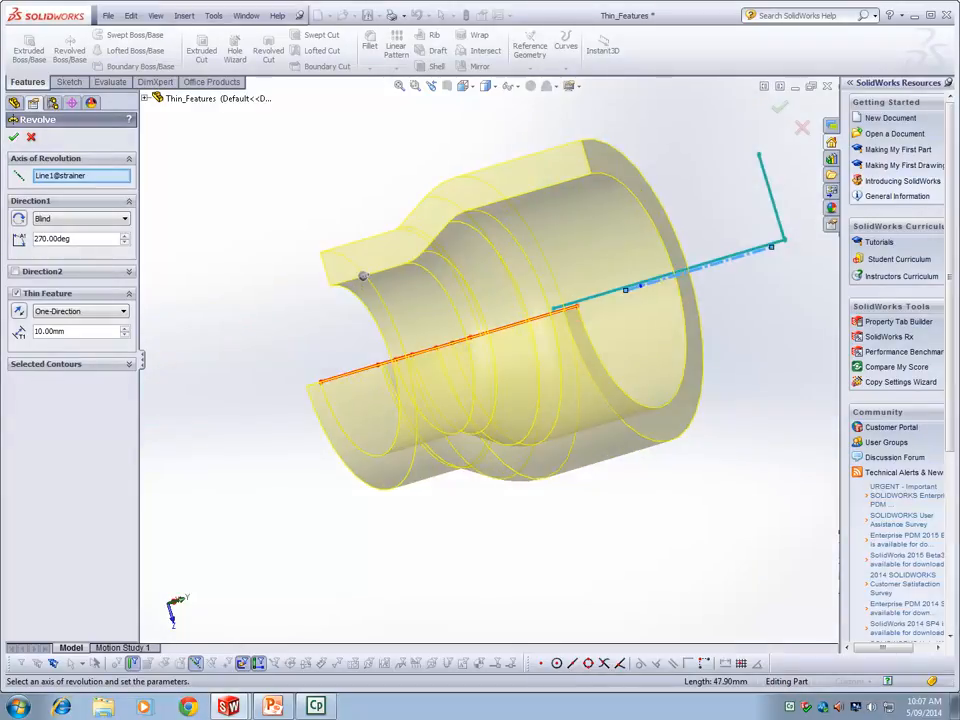
pyautogui.press('Return')
# Step: Start an extruded boss from the bracket sketch as a 10 mm one-direction thin feature merged with the strainer
pyautogui.moveTo(347, 429); pyautogui.dragTo(459, 447, button='middle')
pyautogui.scroll(2, 486, 357)
pyautogui.moveTo(486, 357)
pyautogui.mouseDown(button='middle')
pyautogui.moveTo(529, 334)
pyautogui.moveTo(486, 357)
pyautogui.mouseUp(button='middle')
pyautogui.press('Escape')
pyautogui.moveTo(600, 360); pyautogui.dragTo(430, 320, button='middle')
pyautogui.click(28, 50)
pyautogui.click(145, 98)
pyautogui.click(192, 209)
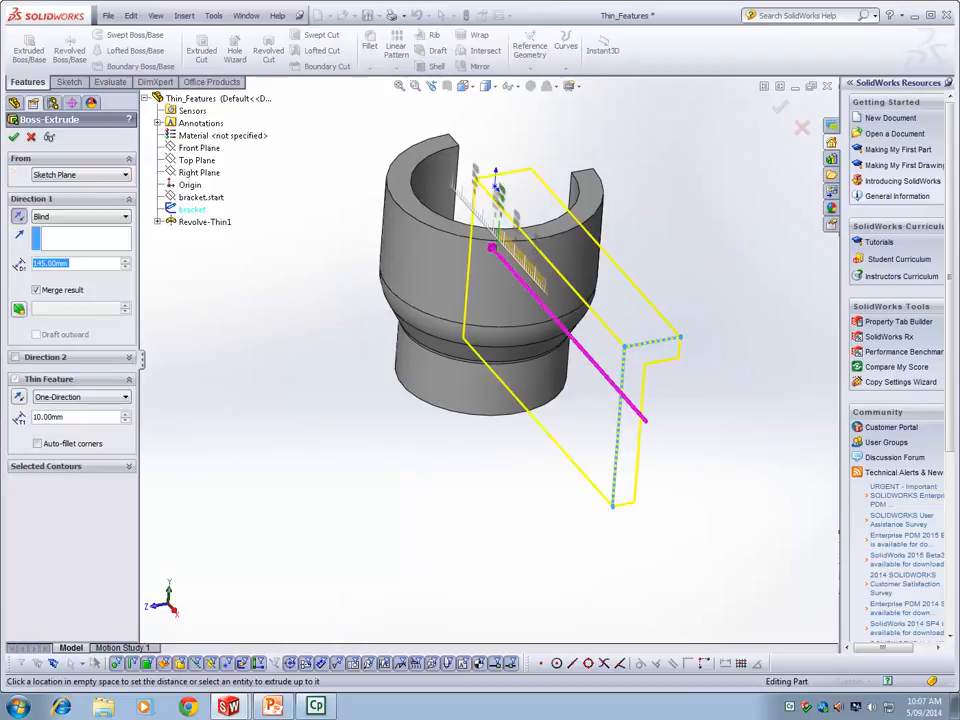
# Step: Change the bracket's end condition from Blind so the extrusion ends at the strainer wall, and accept the feature
pyautogui.click(492, 248)
pyautogui.click(80, 216)
pyautogui.click(62, 247)
pyautogui.moveTo(214, 490); pyautogui.dragTo(340, 460, button='middle')
pyautogui.press('Return')
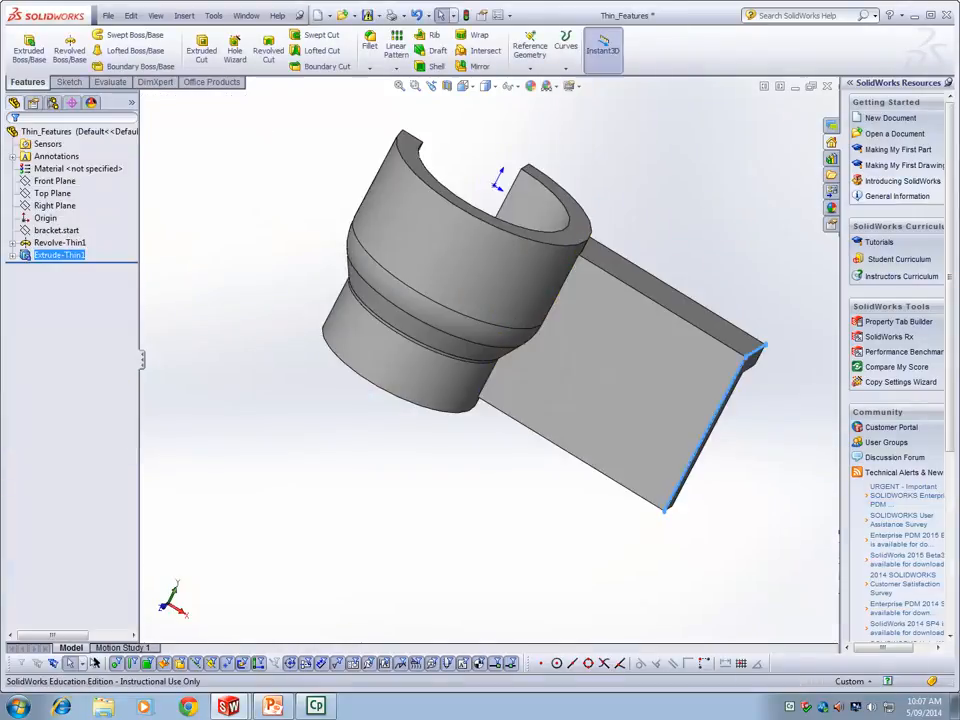
# Step: Examine the L-shaped thin bracket and where it joins the strainer from several angles
pyautogui.moveTo(730, 420); pyautogui.dragTo(590, 430, button='middle')
pyautogui.press('Escape')
pyautogui.scroll(-2, 600, 432)
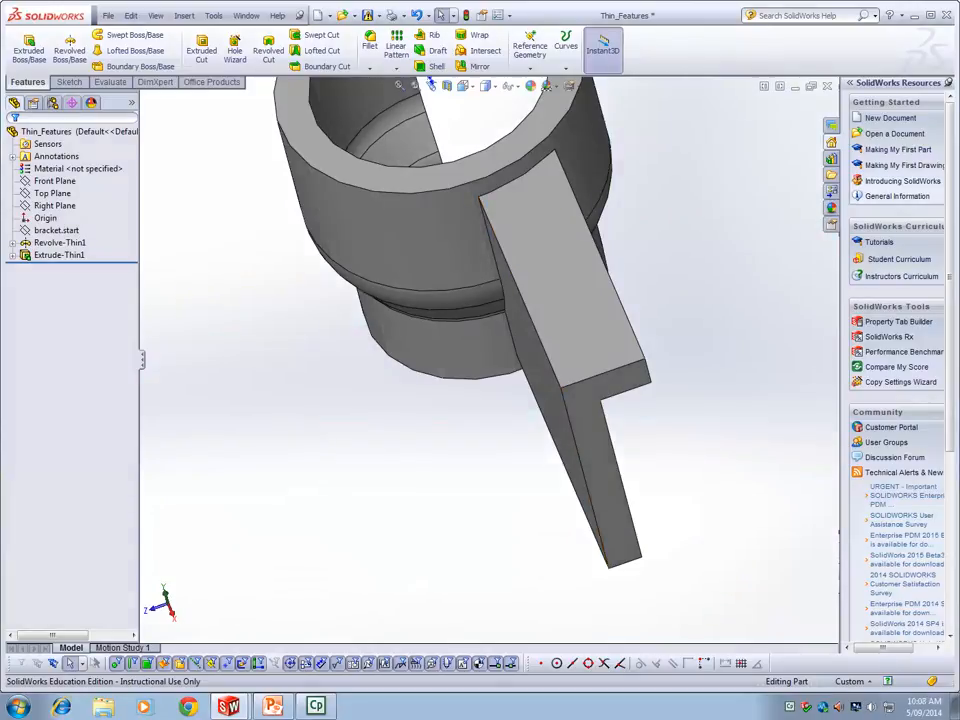
pyautogui.scroll(2, 500, 460)
pyautogui.moveTo(493, 463); pyautogui.dragTo(531, 463, button='middle')
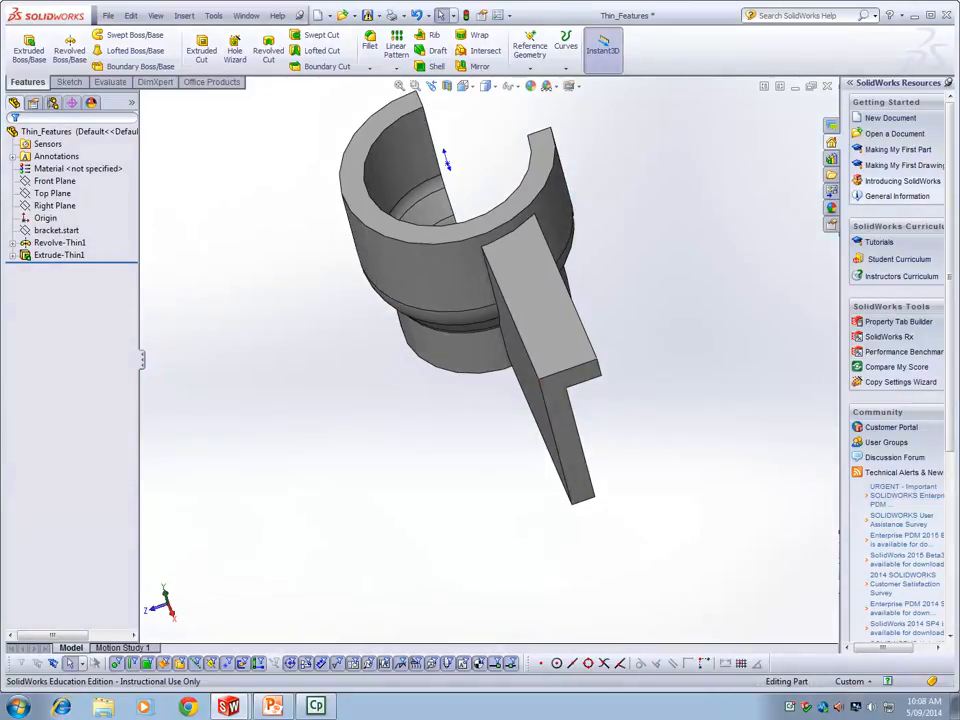
pyautogui.scroll(-2, 614, 454)
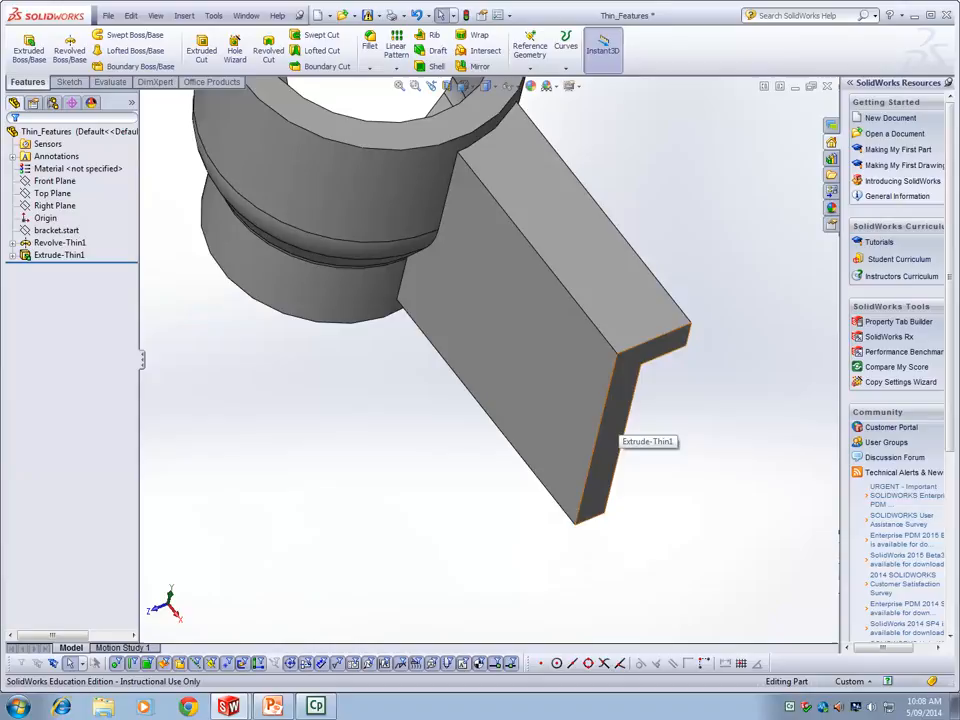
pyautogui.scroll(3, 625, 440)
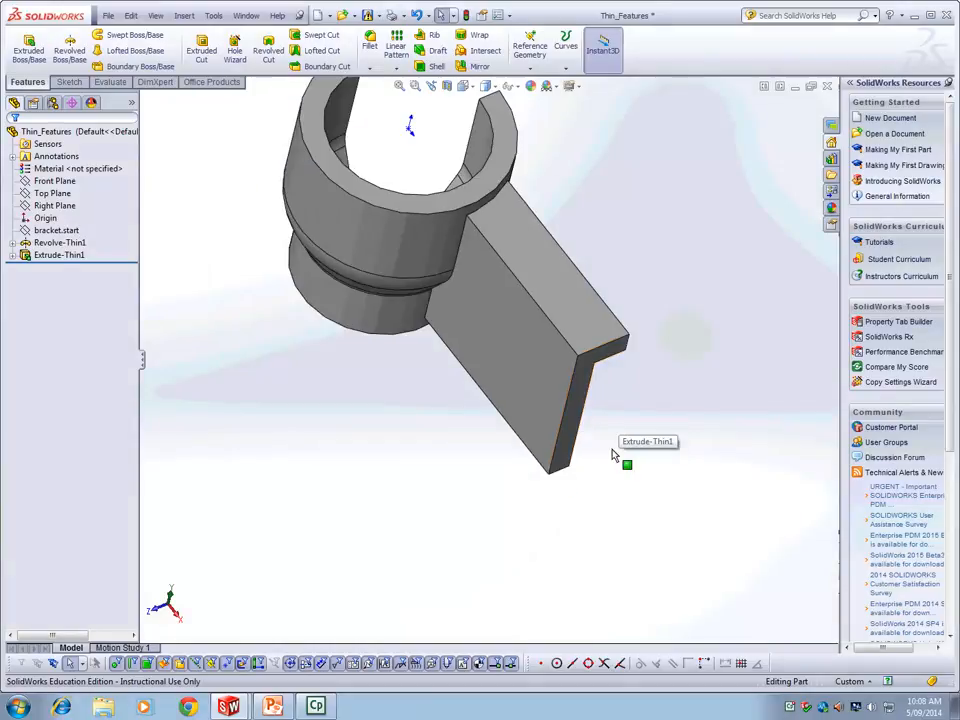